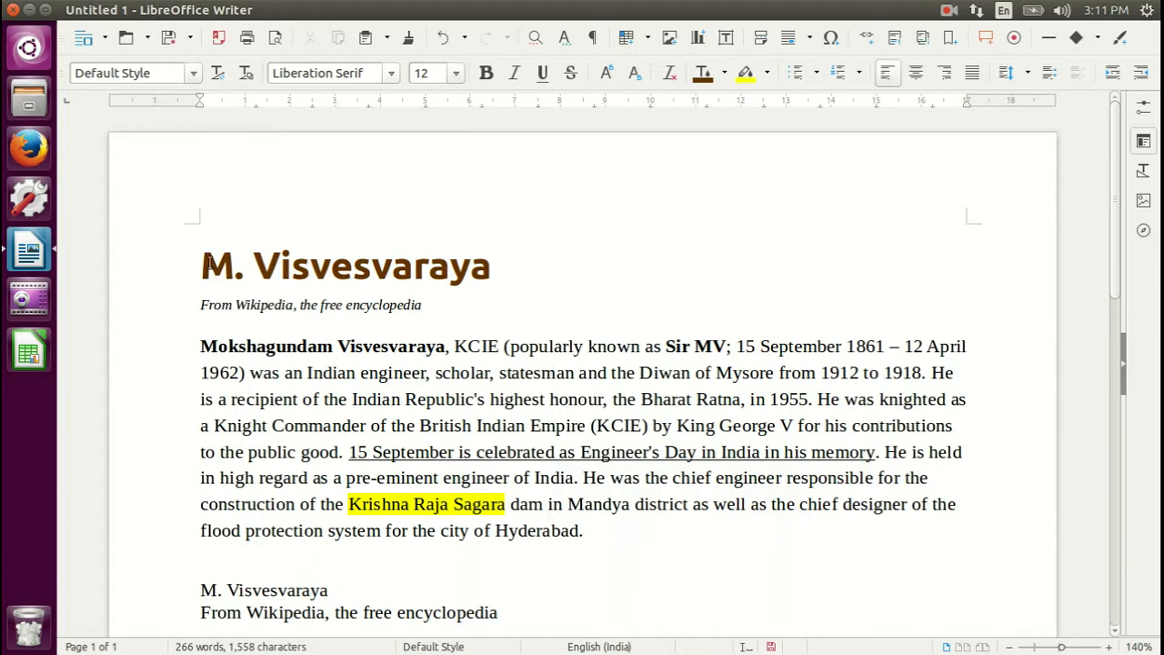
Step: Examine the unformatted copy of the biography text below the formatted version
{"action": "scroll", "coordinate": [625, 434], "scroll_direction": "down", "scroll_amount": 5}
{"action": "left_click_drag", "start_coordinate": [196, 236], "coordinate": [632, 466]}
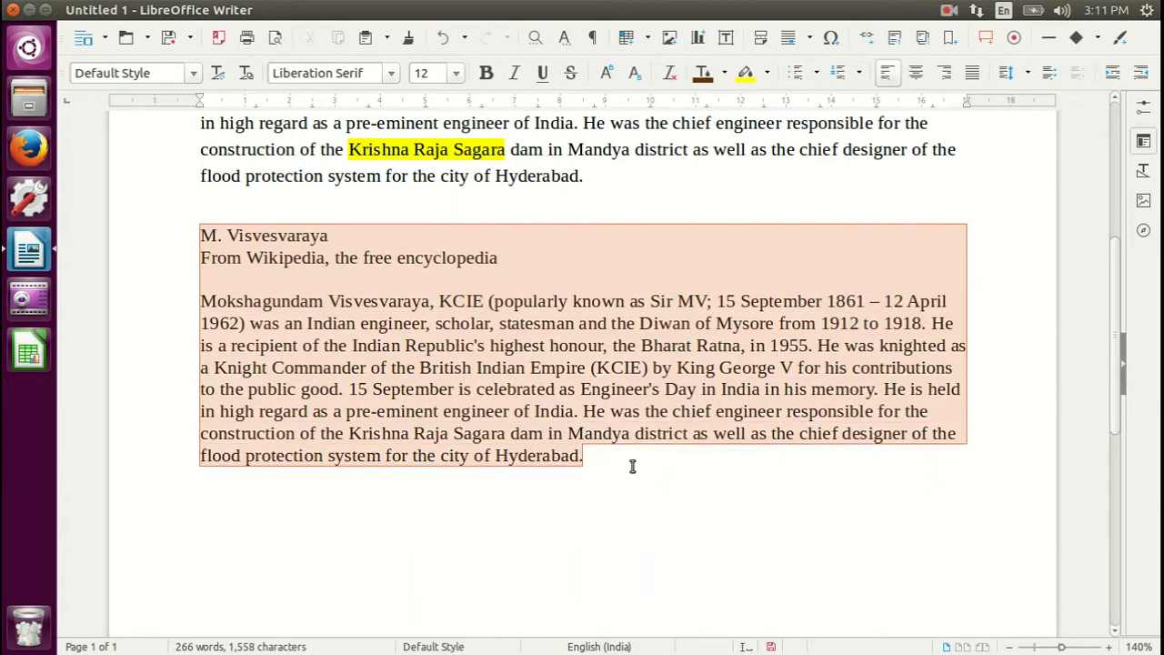
{"action": "scroll", "coordinate": [632, 465], "scroll_direction": "up", "scroll_amount": 5}
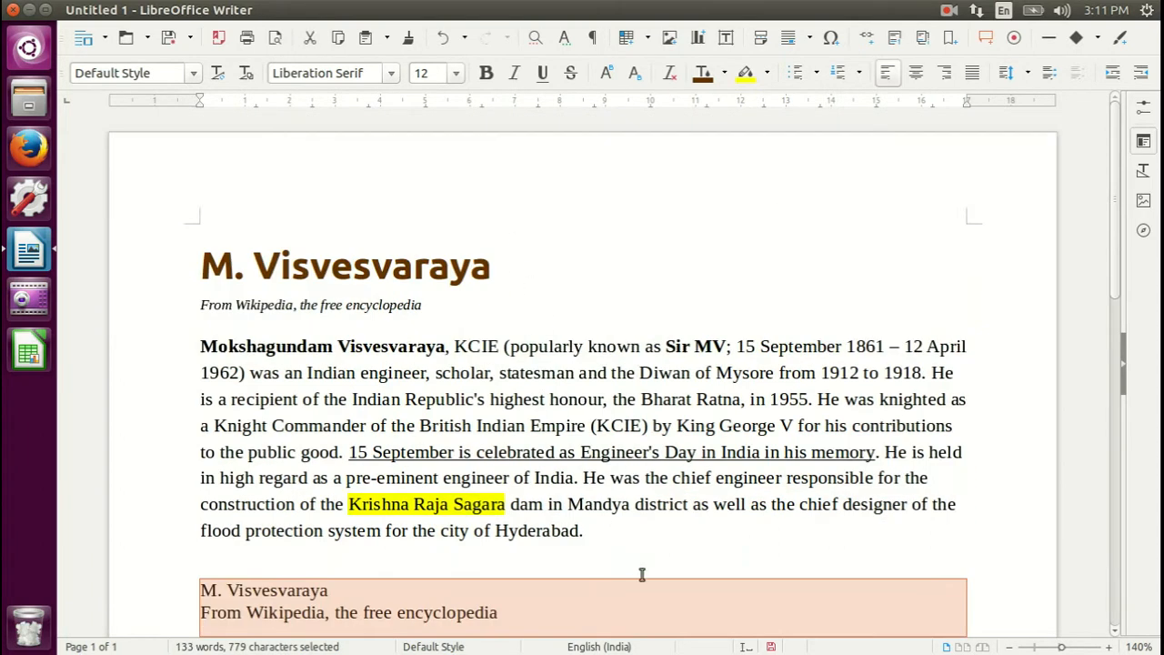
{"action": "left_click", "coordinate": [611, 526]}
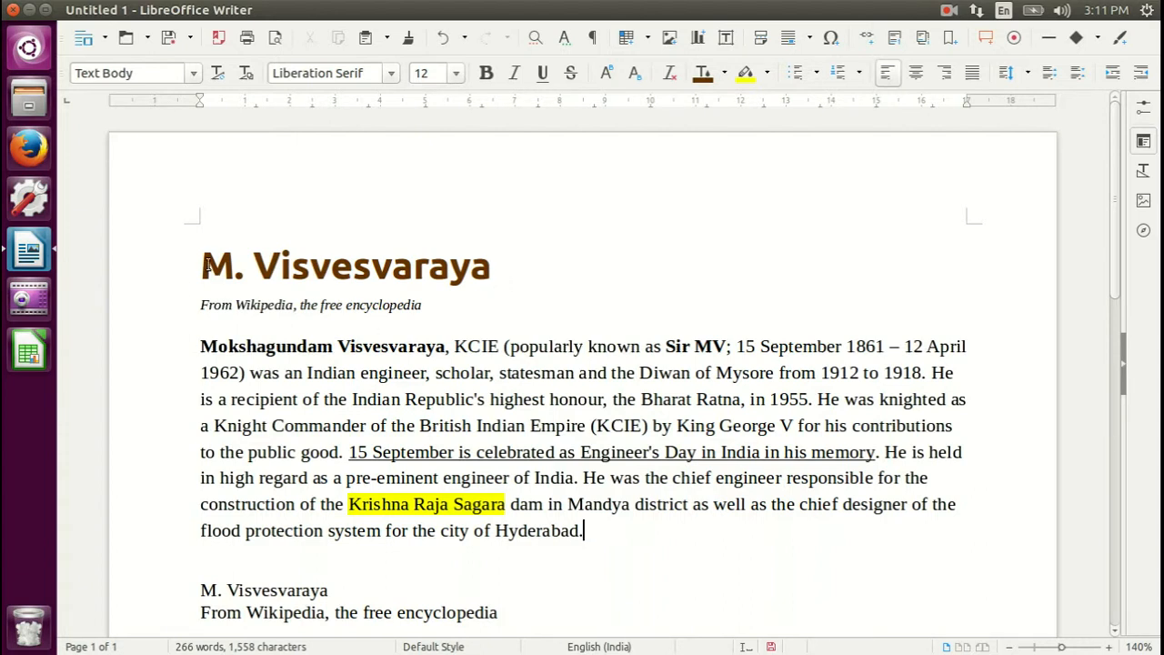
Step: Examine the formatting of the heading, source line, opening name, Engineer's Day sentence and Krishna Raja Sagara text in the formatted version
{"action": "left_click_drag", "start_coordinate": [201, 262], "coordinate": [491, 265]}
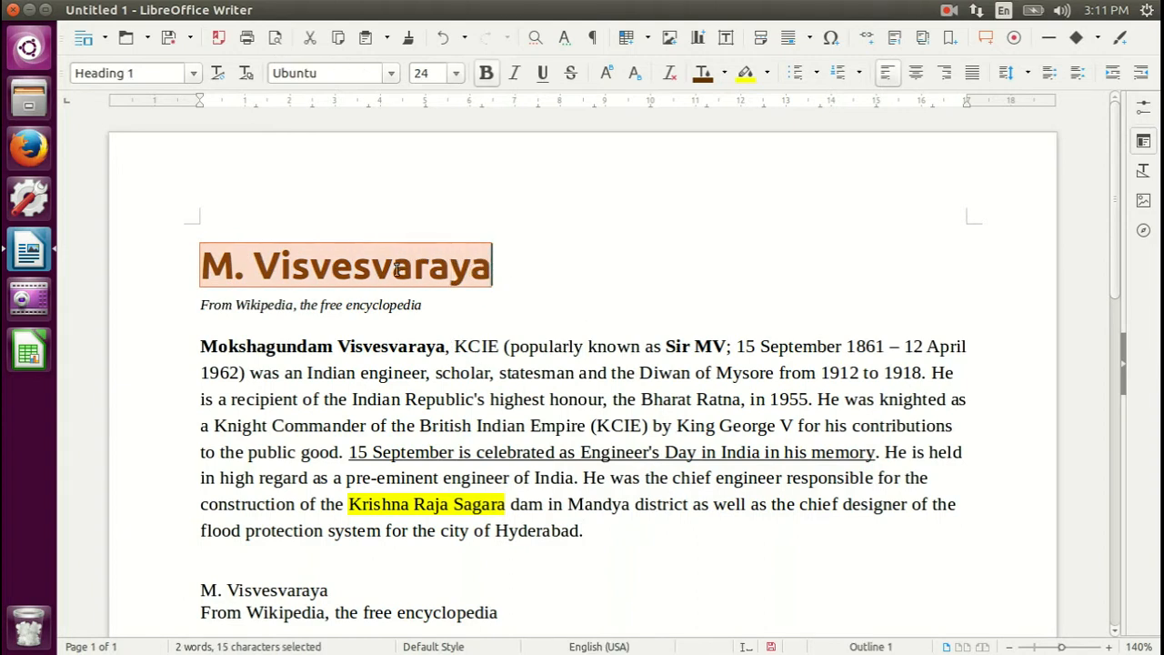
{"action": "left_click", "coordinate": [535, 263]}
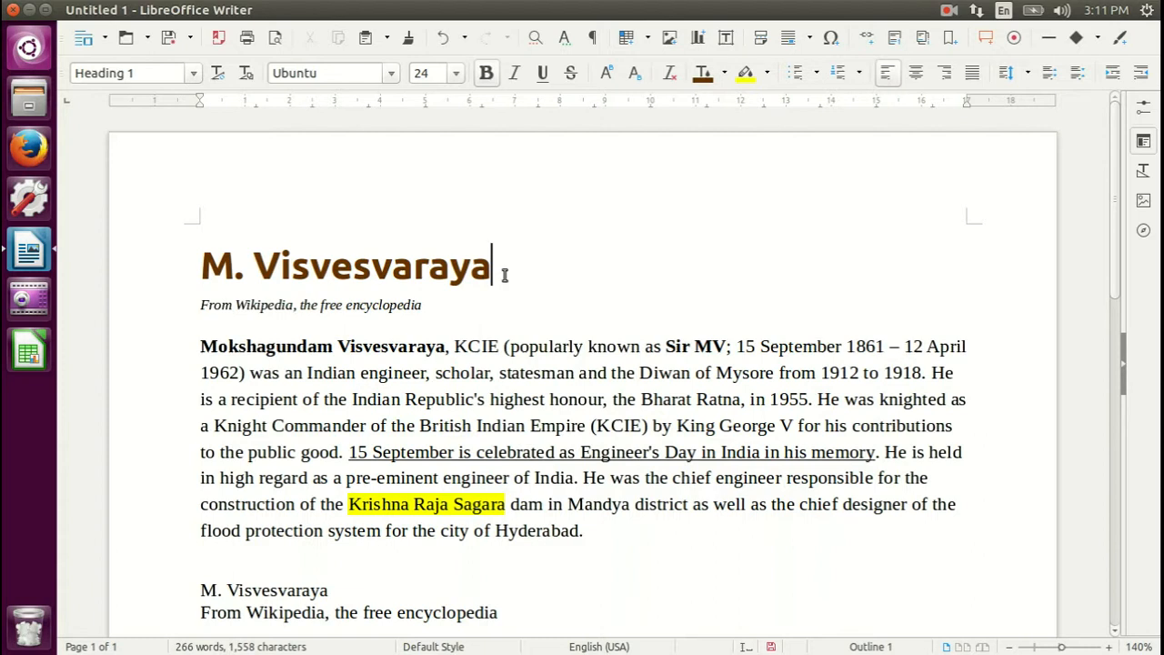
{"action": "left_click_drag", "start_coordinate": [196, 346], "coordinate": [446, 345]}
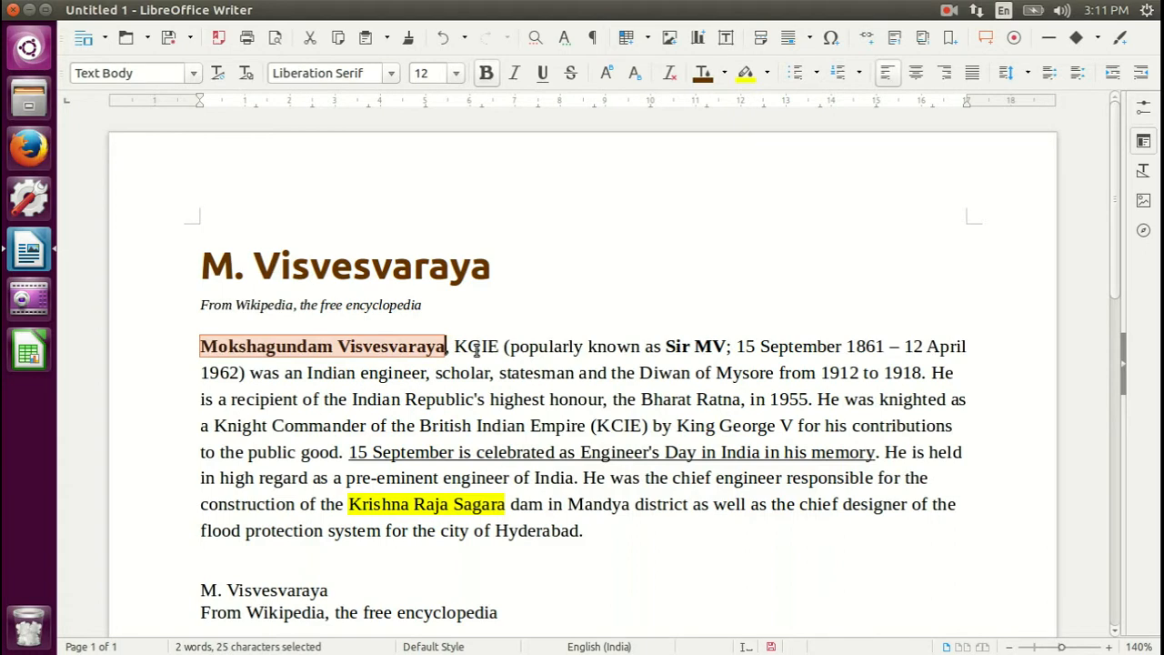
{"action": "left_click", "coordinate": [474, 348]}
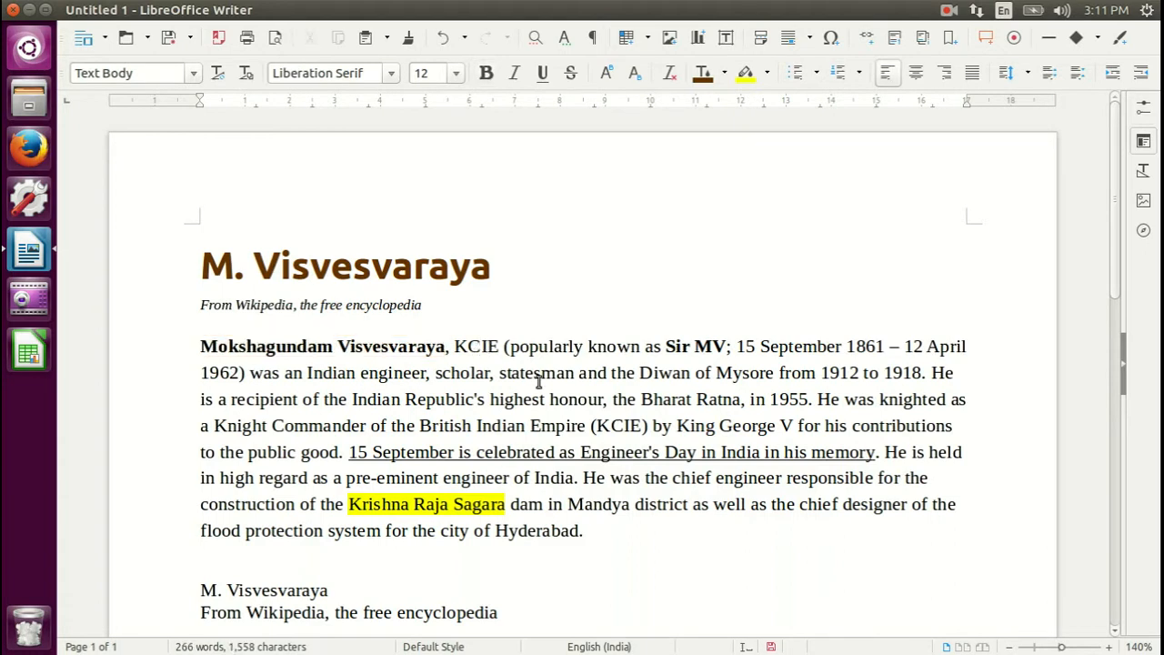
{"action": "left_click_drag", "start_coordinate": [484, 372], "coordinate": [566, 372]}
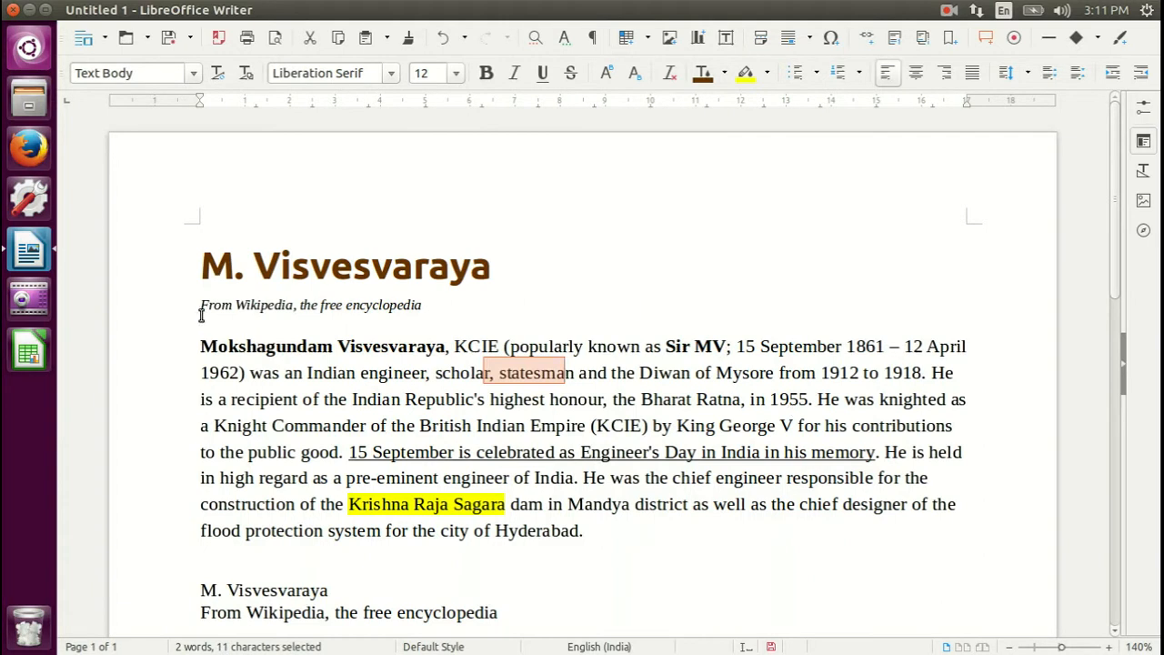
{"action": "left_click_drag", "start_coordinate": [203, 304], "coordinate": [466, 308]}
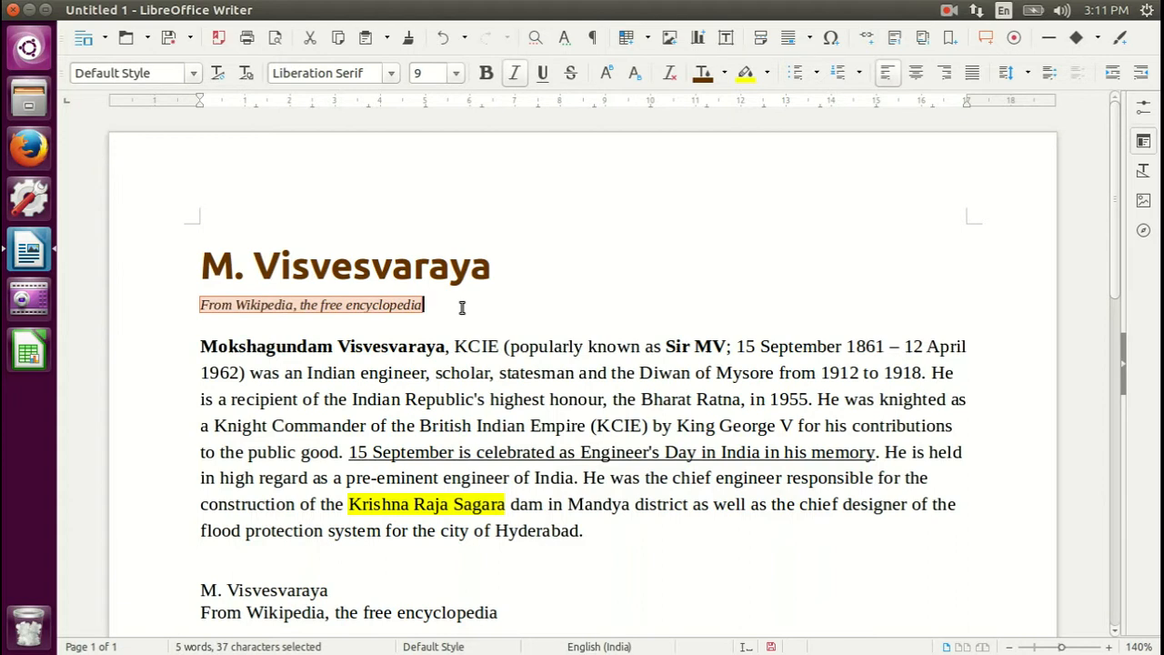
{"action": "left_click", "coordinate": [441, 303]}
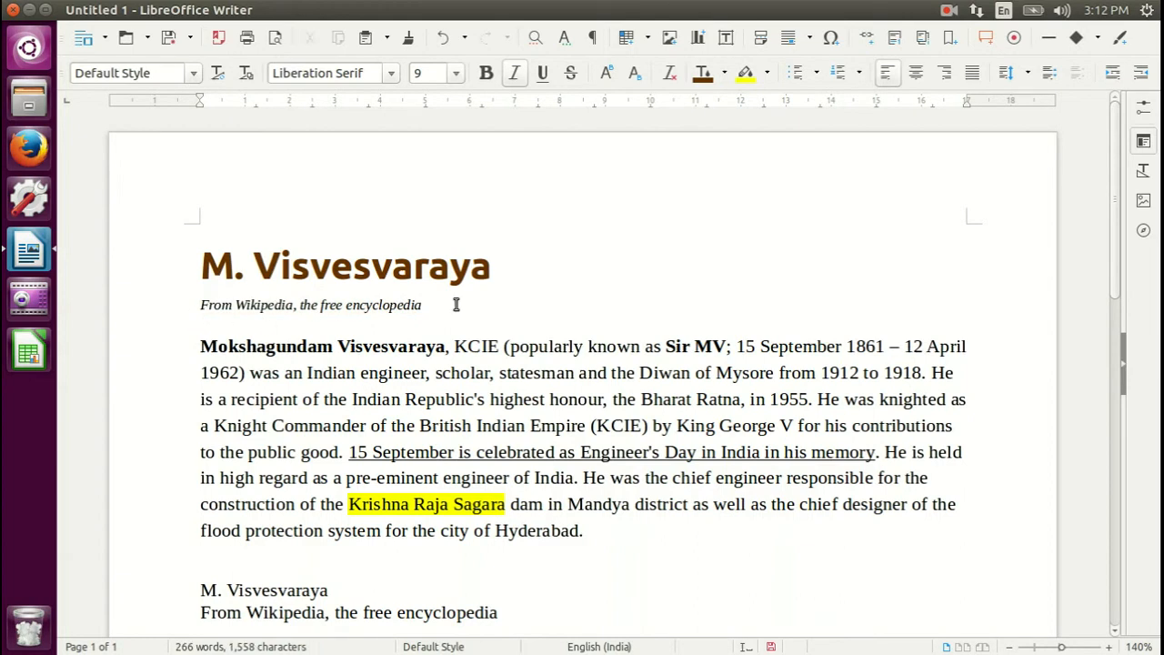
{"action": "left_click_drag", "start_coordinate": [348, 452], "coordinate": [879, 452]}
{"action": "scroll", "coordinate": [679, 504], "scroll_direction": "down", "scroll_amount": 1}
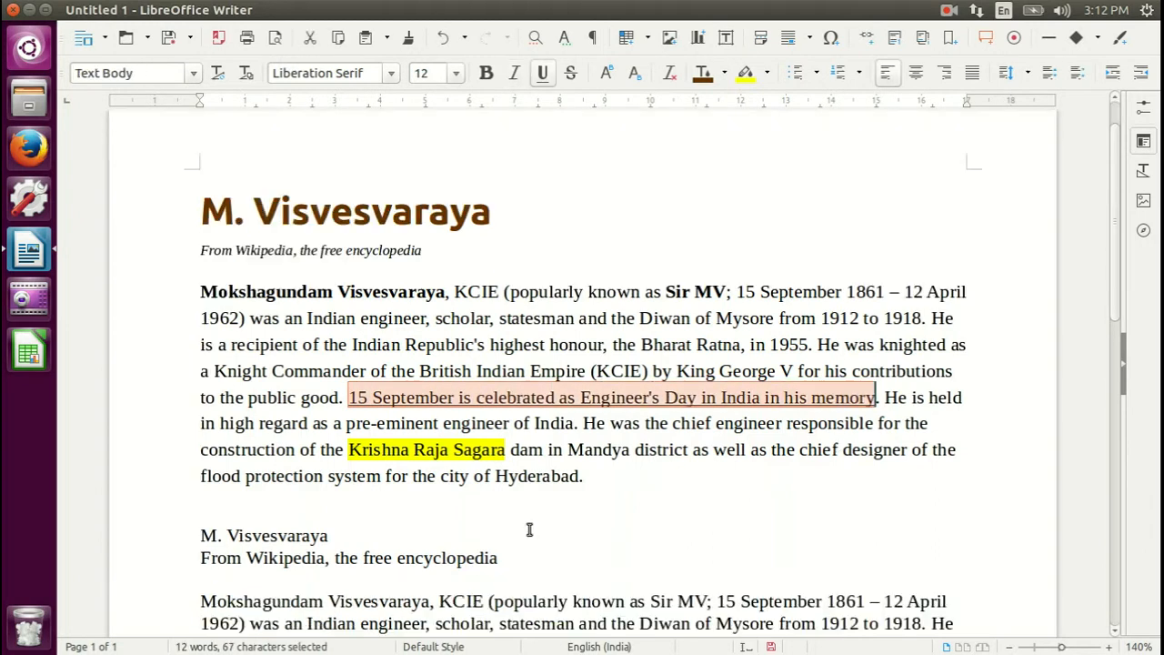
{"action": "left_click", "coordinate": [381, 450]}
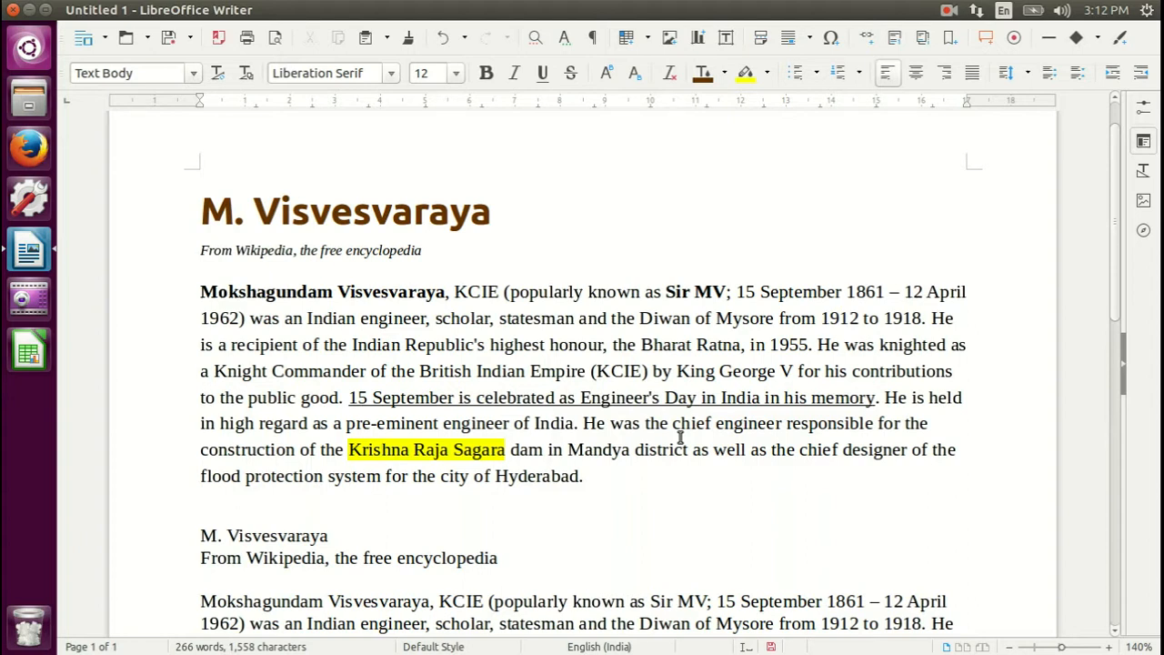
Step: Compare the formatted biography text with its unformatted copy further down the page
{"action": "scroll", "coordinate": [680, 437], "scroll_direction": "down", "scroll_amount": 3}
{"action": "scroll", "coordinate": [680, 438], "scroll_direction": "up", "scroll_amount": 4}
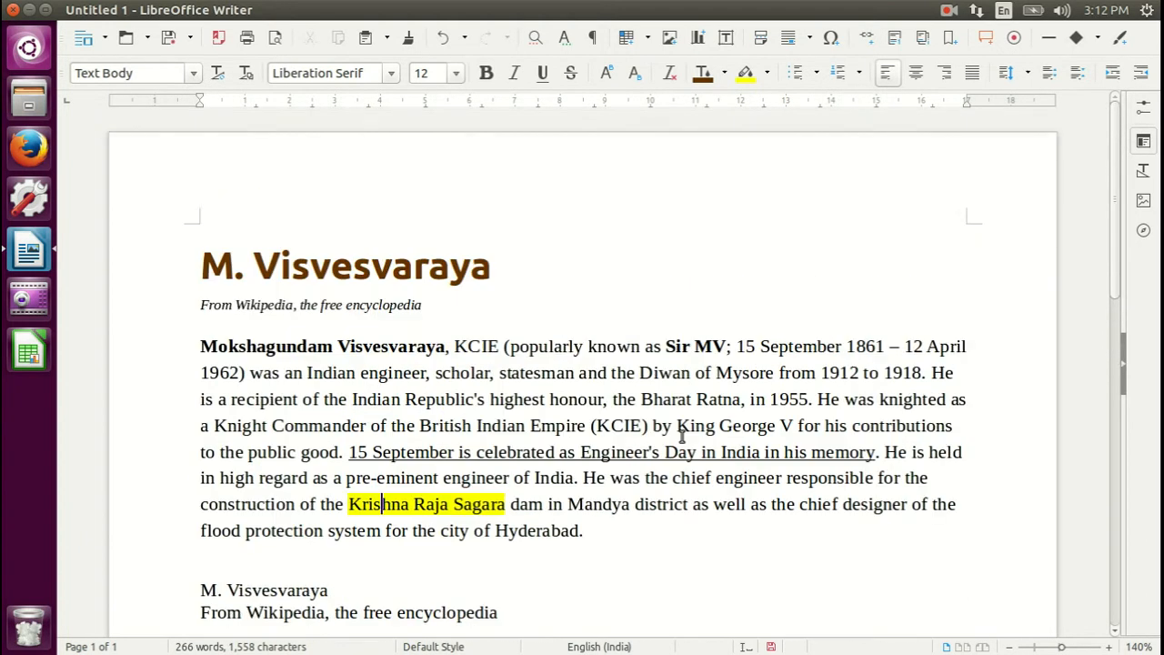
{"action": "scroll", "coordinate": [680, 438], "scroll_direction": "down", "scroll_amount": 7}
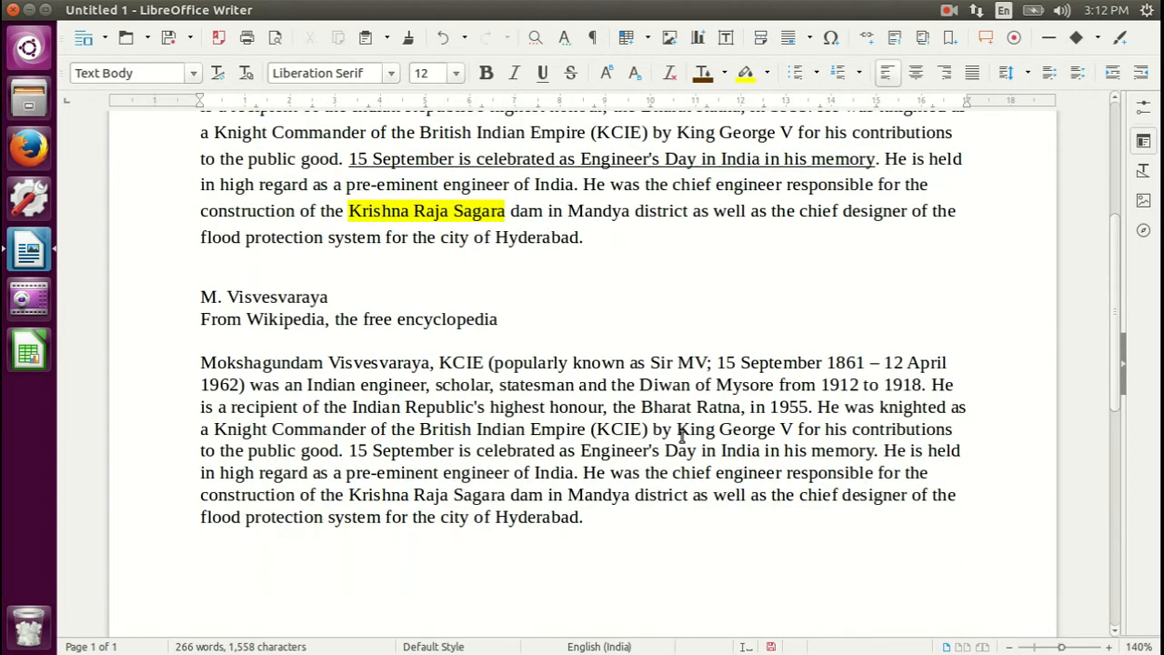
{"action": "scroll", "coordinate": [680, 437], "scroll_direction": "up", "scroll_amount": 7}
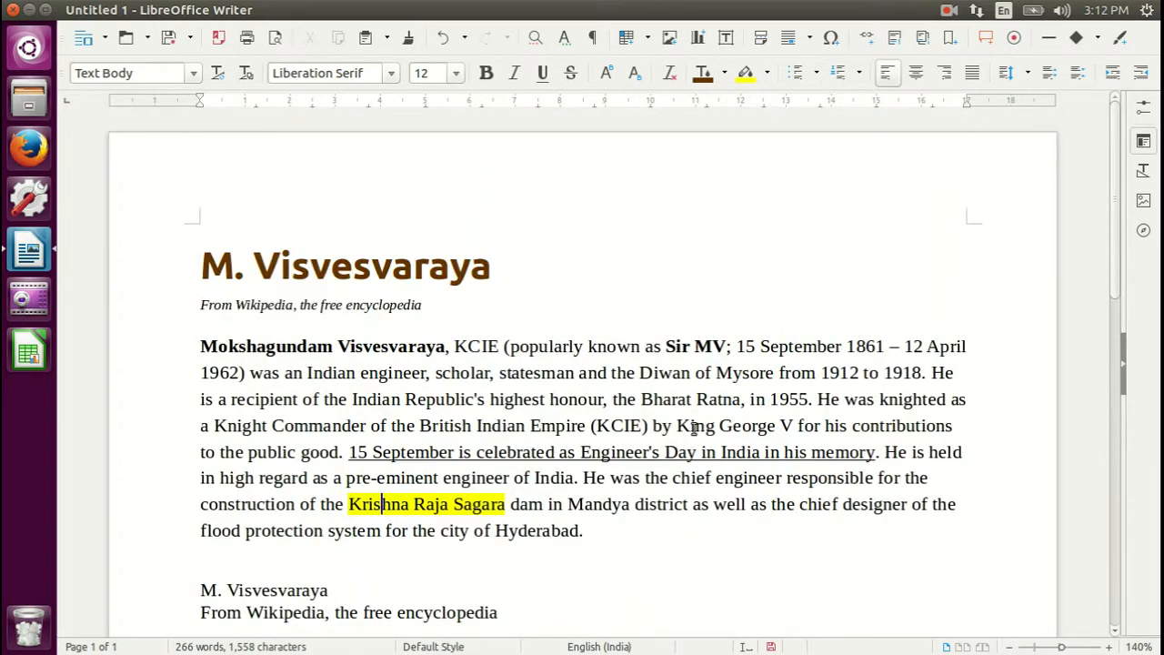
{"action": "scroll", "coordinate": [694, 427], "scroll_direction": "down", "scroll_amount": 7}
{"action": "scroll", "coordinate": [693, 428], "scroll_direction": "up", "scroll_amount": 3}
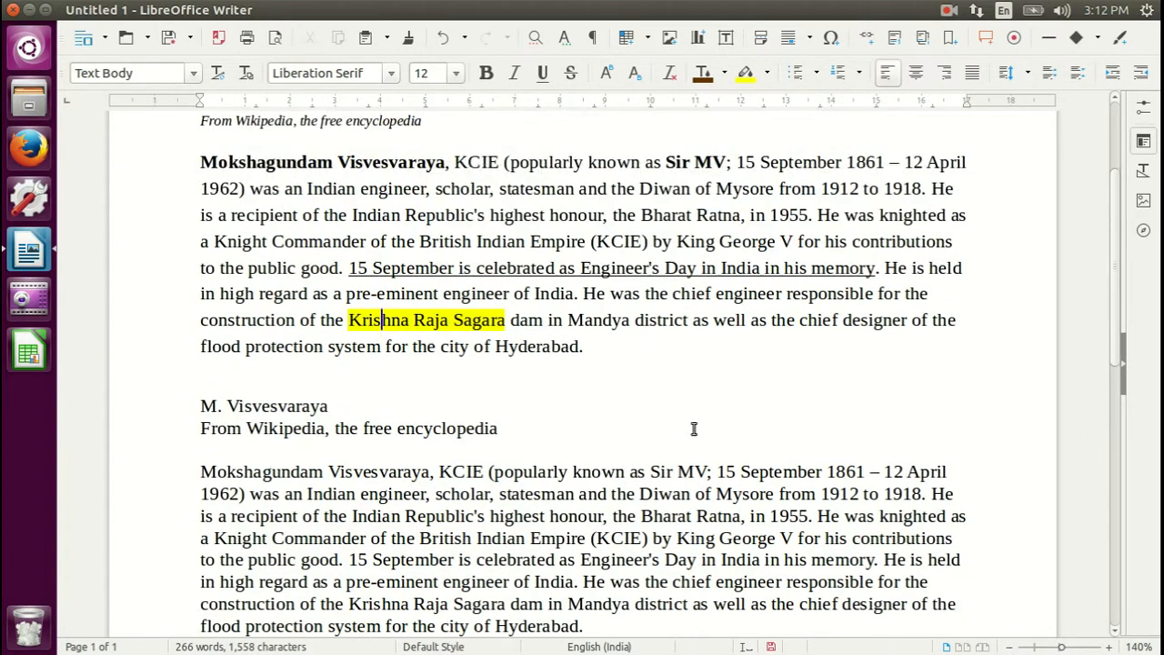
{"action": "scroll", "coordinate": [694, 427], "scroll_direction": "up", "scroll_amount": 3}
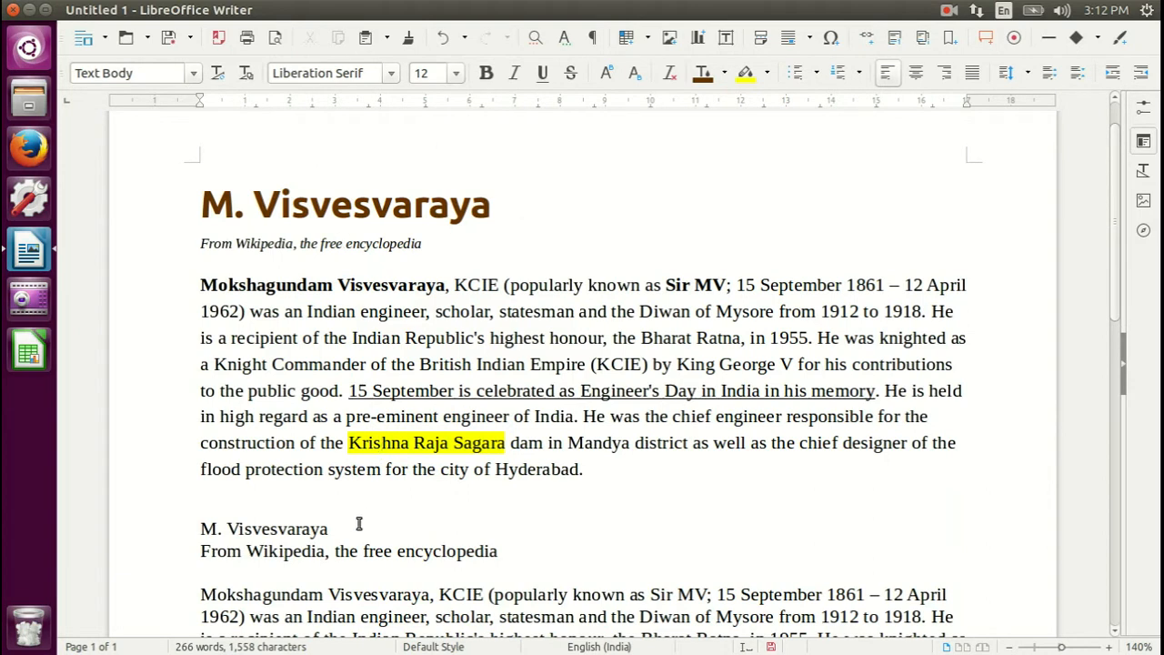
Step: Review the Character dialog's font settings for the unformatted title line, then close the dialog without applying changes
{"action": "left_click_drag", "start_coordinate": [341, 525], "coordinate": [198, 528]}
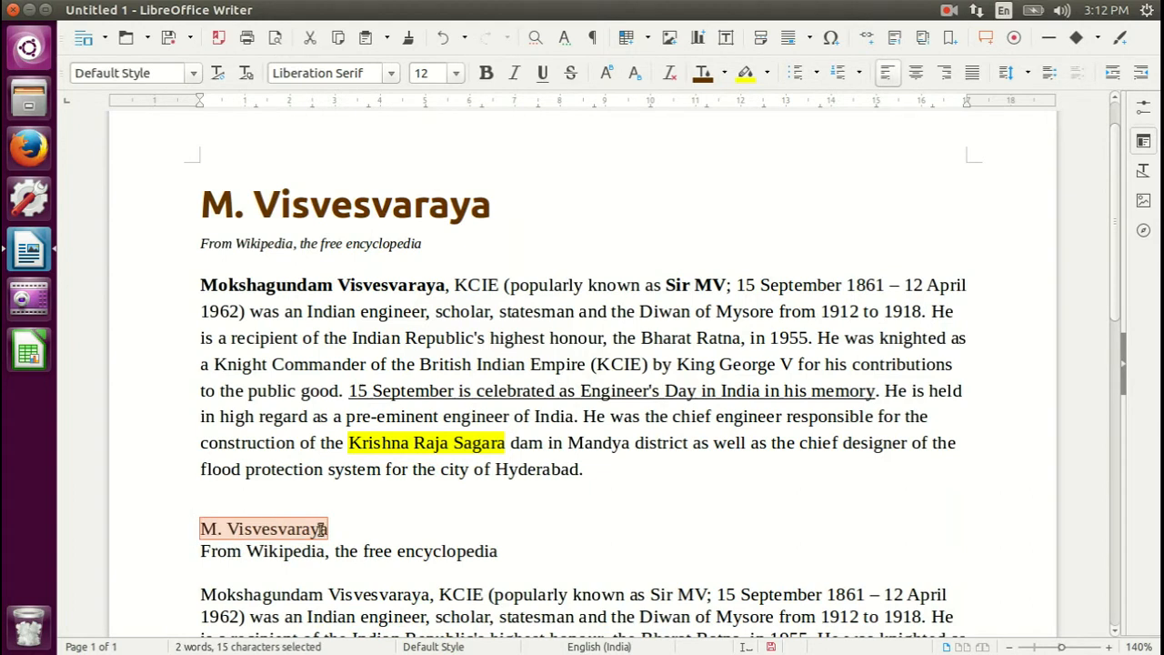
{"action": "left_click", "coordinate": [354, 528]}
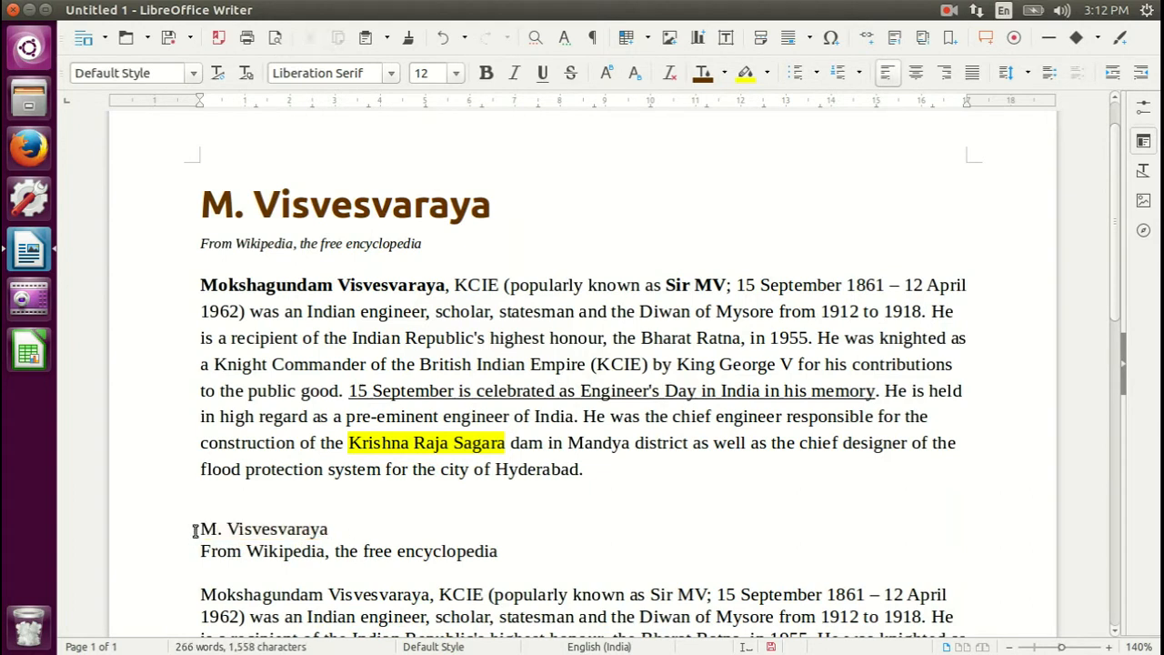
{"action": "left_click_drag", "start_coordinate": [200, 530], "coordinate": [338, 528]}
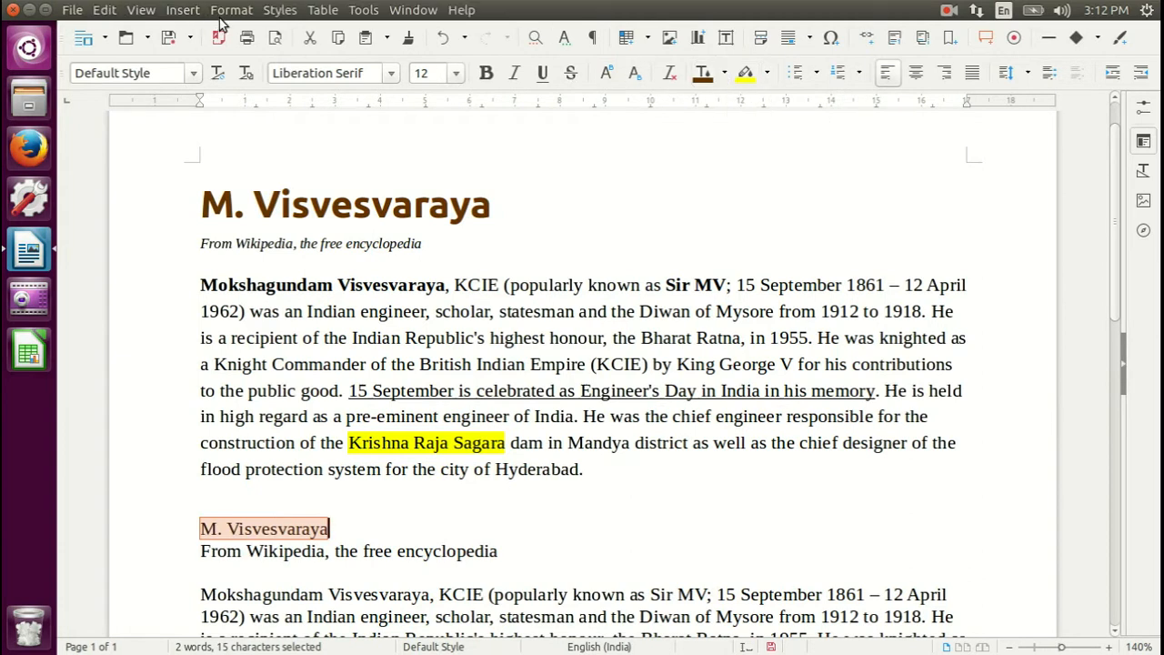
{"action": "left_click", "coordinate": [227, 13]}
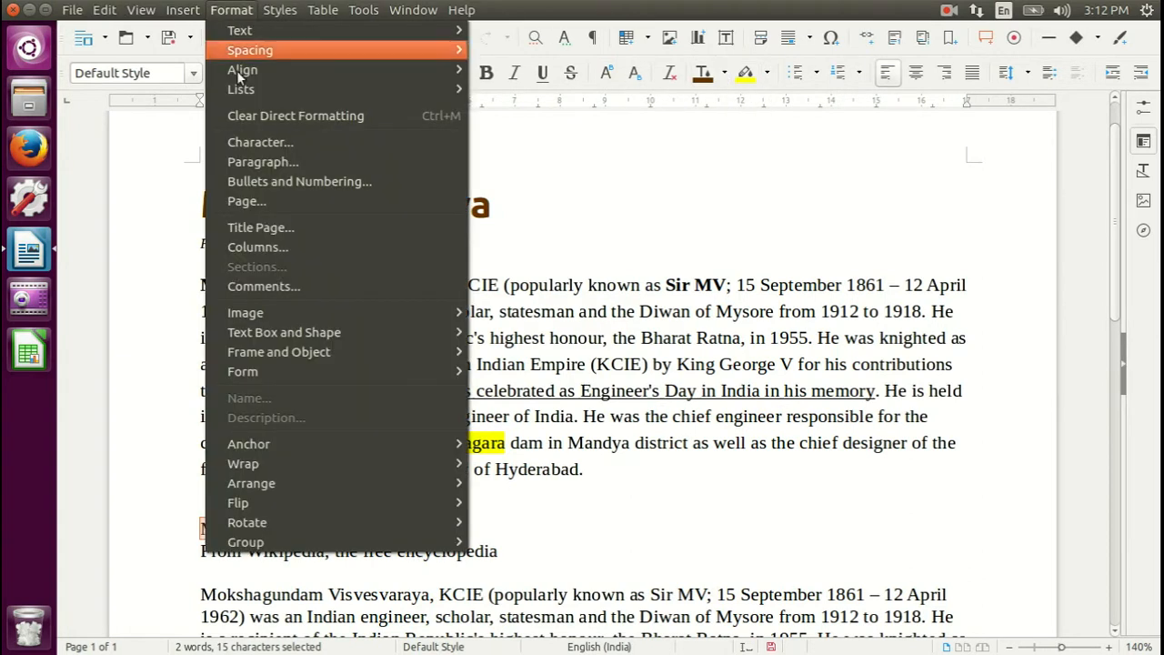
{"action": "left_click", "coordinate": [300, 143]}
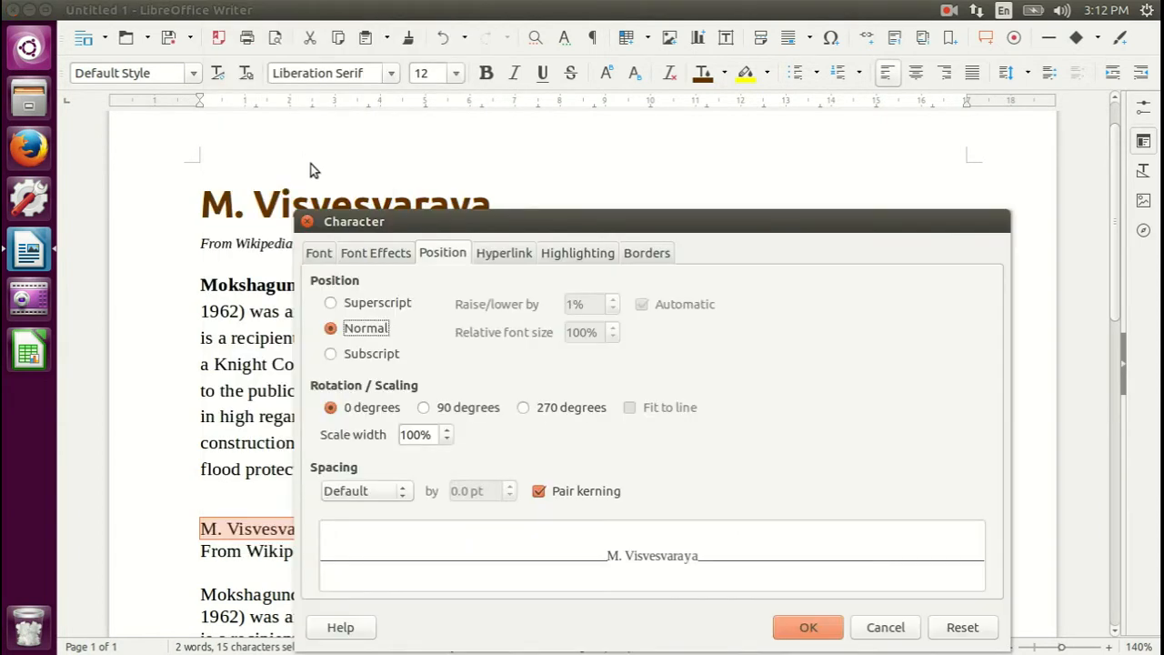
{"action": "left_click_drag", "start_coordinate": [426, 225], "coordinate": [523, 71]}
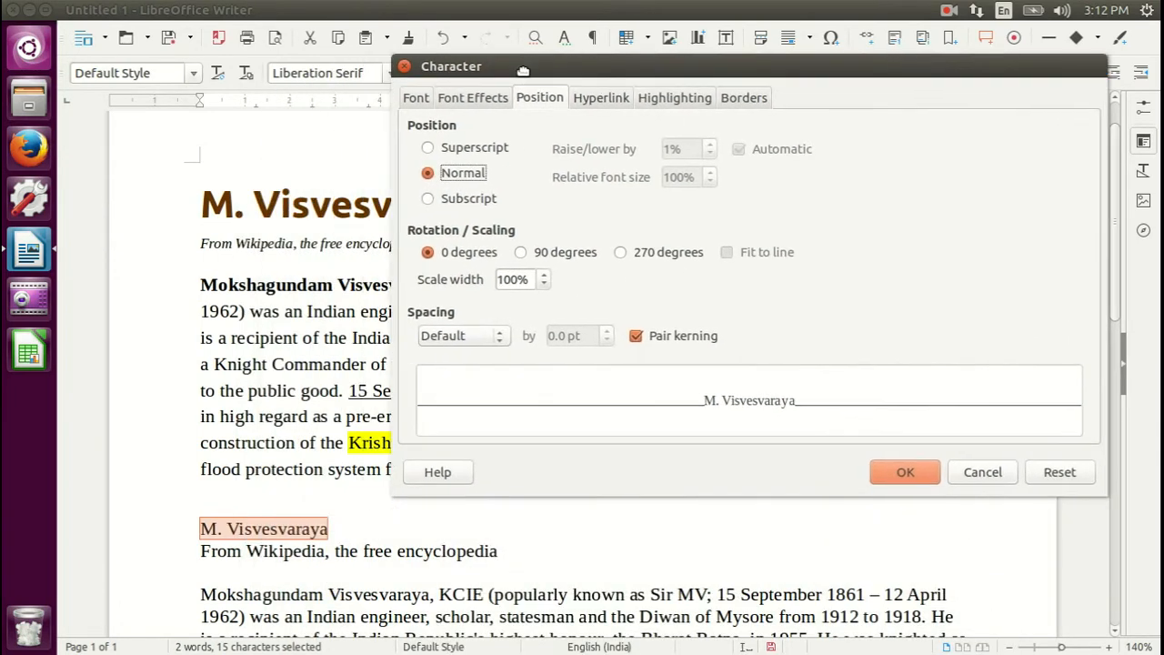
{"action": "left_click", "coordinate": [413, 99]}
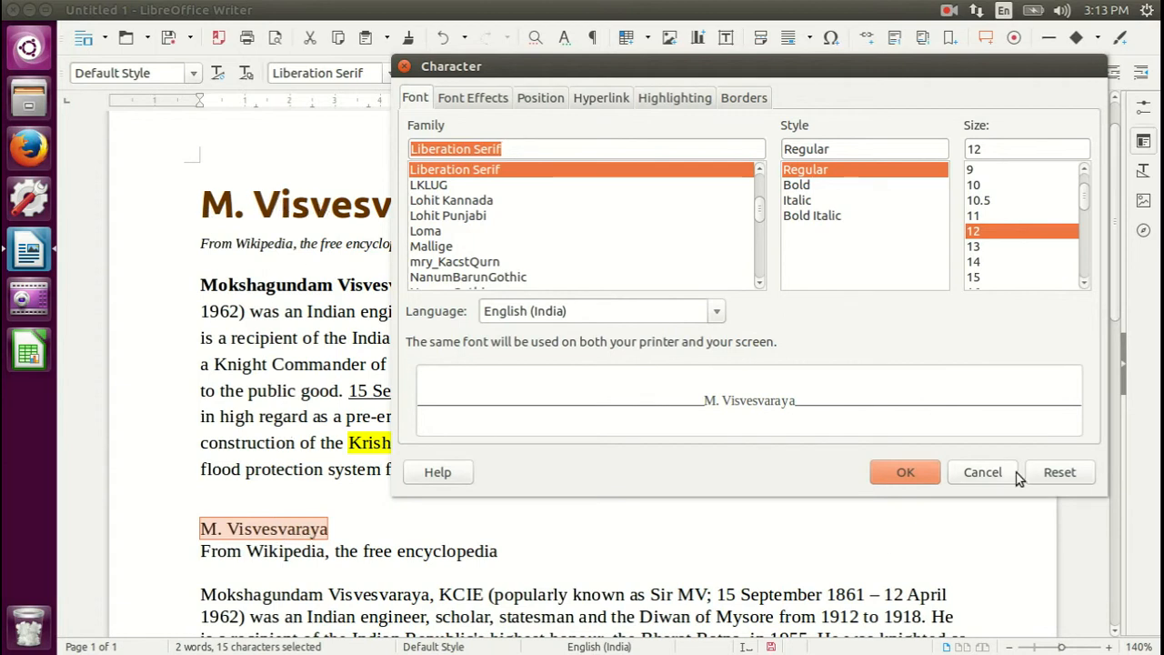
{"action": "left_click", "coordinate": [983, 471]}
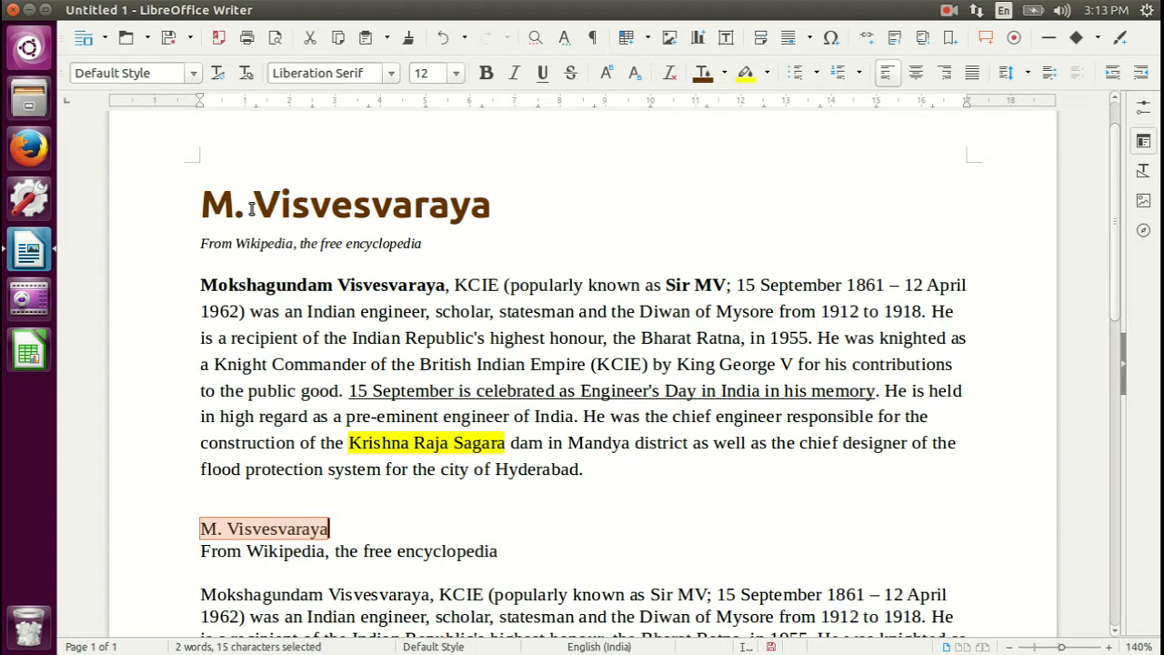
Step: Check the font name, size and bold setting of the formatted heading against the body text
{"action": "left_click", "coordinate": [353, 204]}
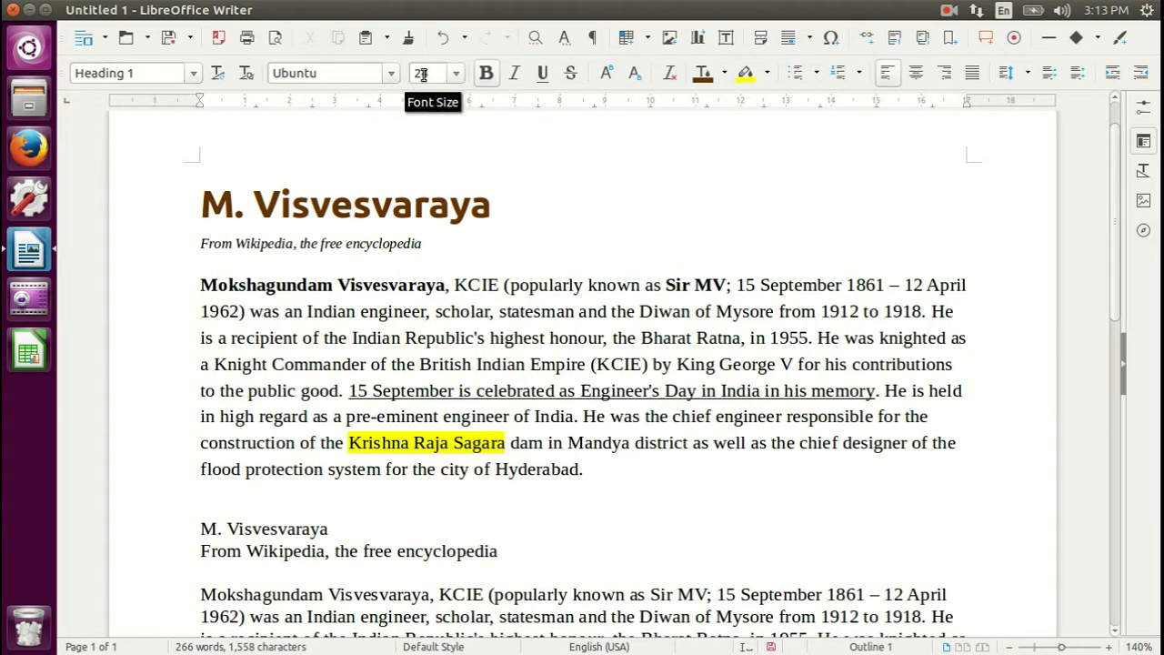
{"action": "left_click", "coordinate": [481, 285]}
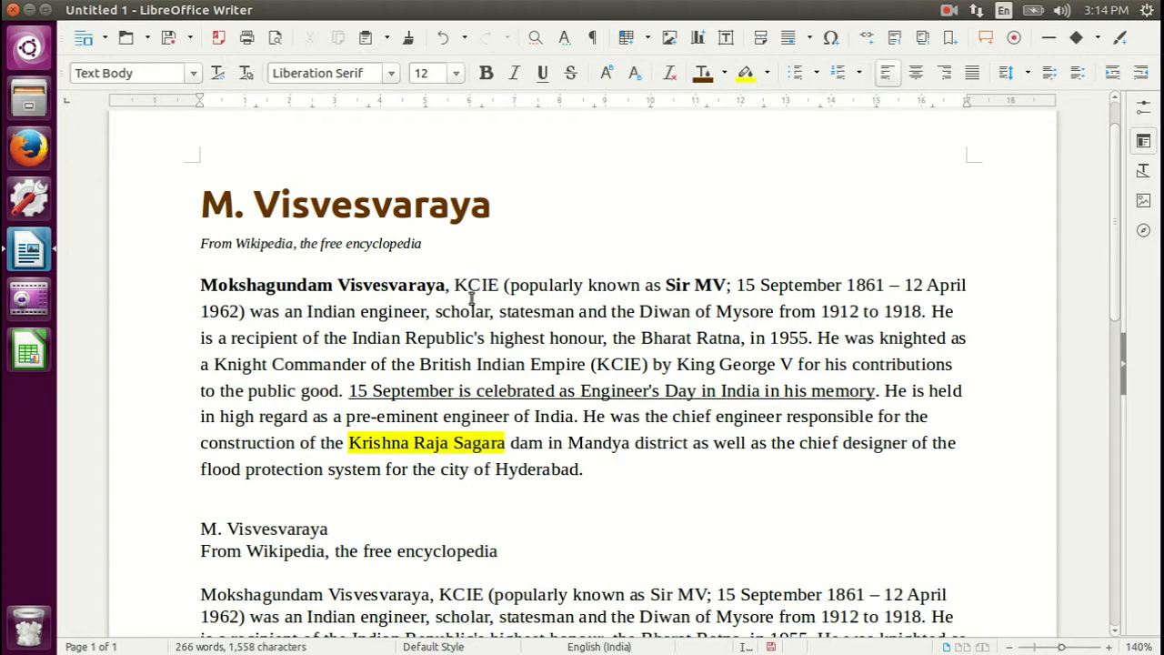
{"action": "left_click", "coordinate": [359, 196]}
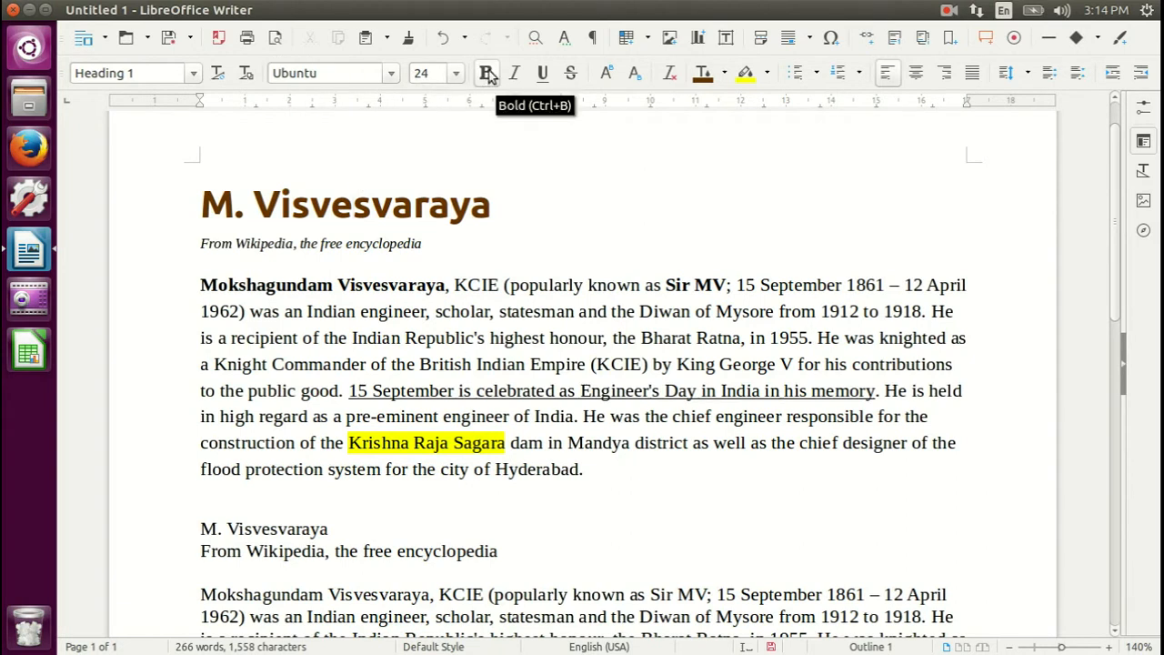
Step: Remove bold from the large formatted heading and apply it again
{"action": "left_click_drag", "start_coordinate": [491, 207], "coordinate": [207, 207]}
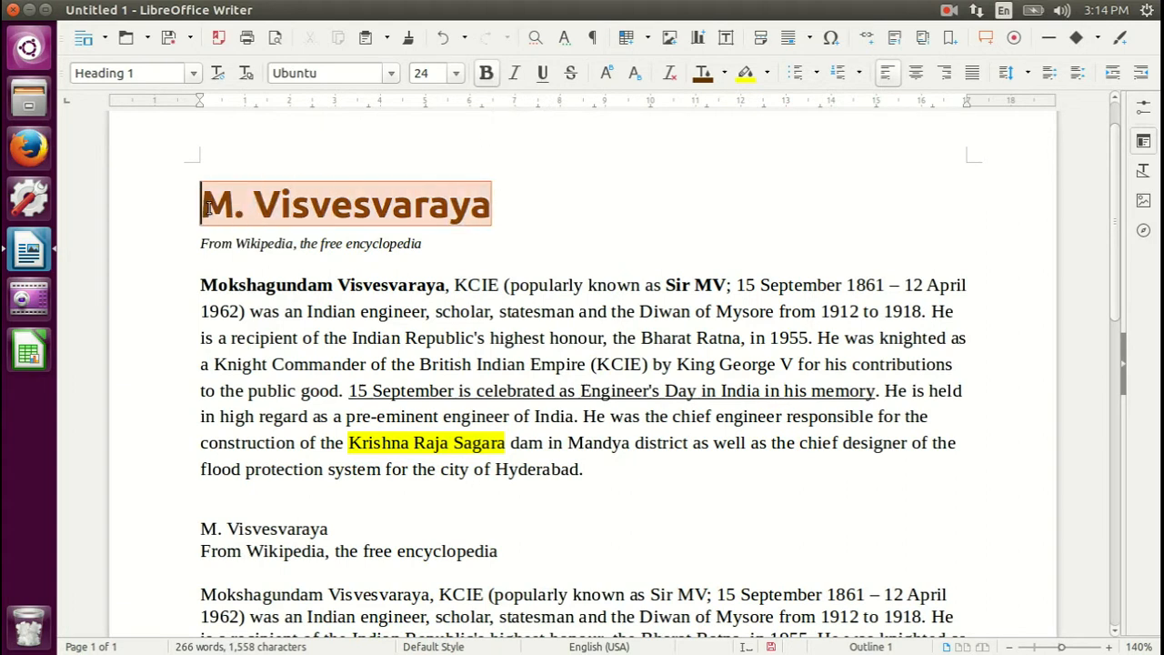
{"action": "left_click", "coordinate": [487, 72]}
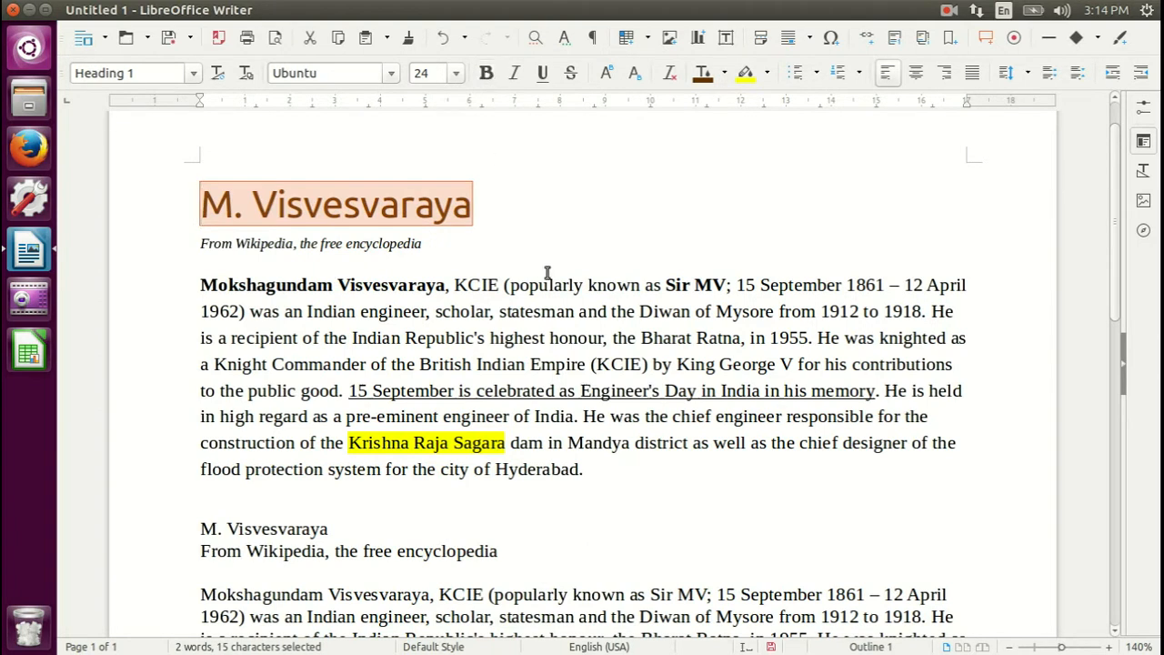
{"action": "left_click", "coordinate": [486, 72]}
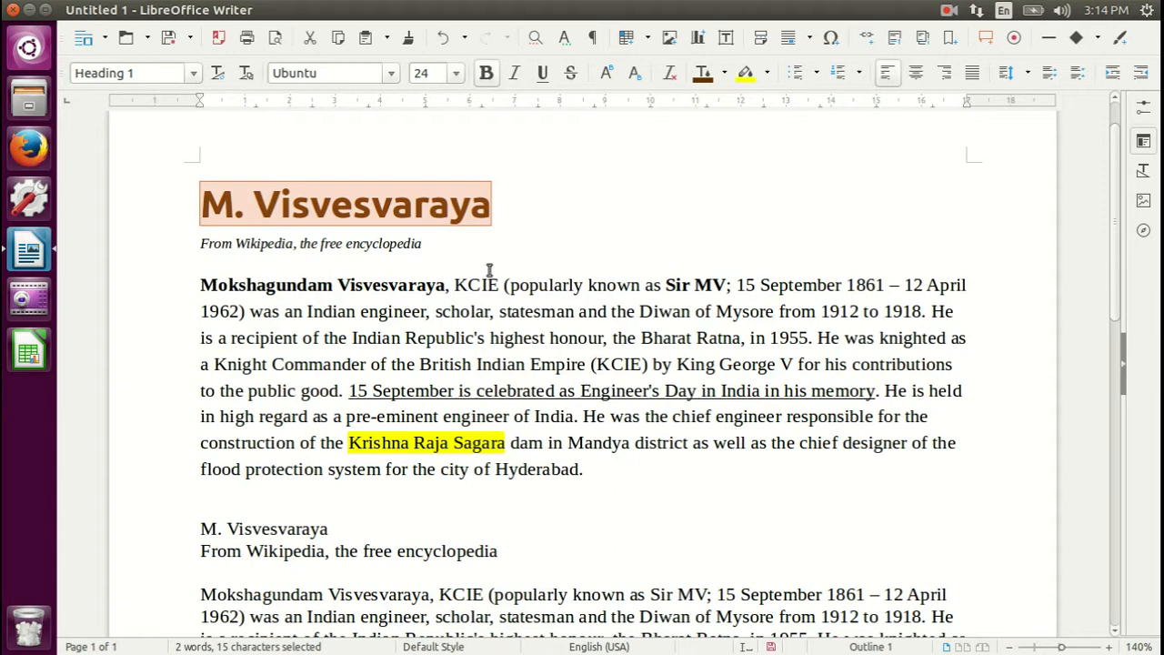
Step: Format the plain copy's title line "M. Visvesvaraya" with the Ubuntu font in Bold style at size 24
{"action": "left_click", "coordinate": [422, 502]}
{"action": "left_click_drag", "start_coordinate": [329, 529], "coordinate": [192, 531]}
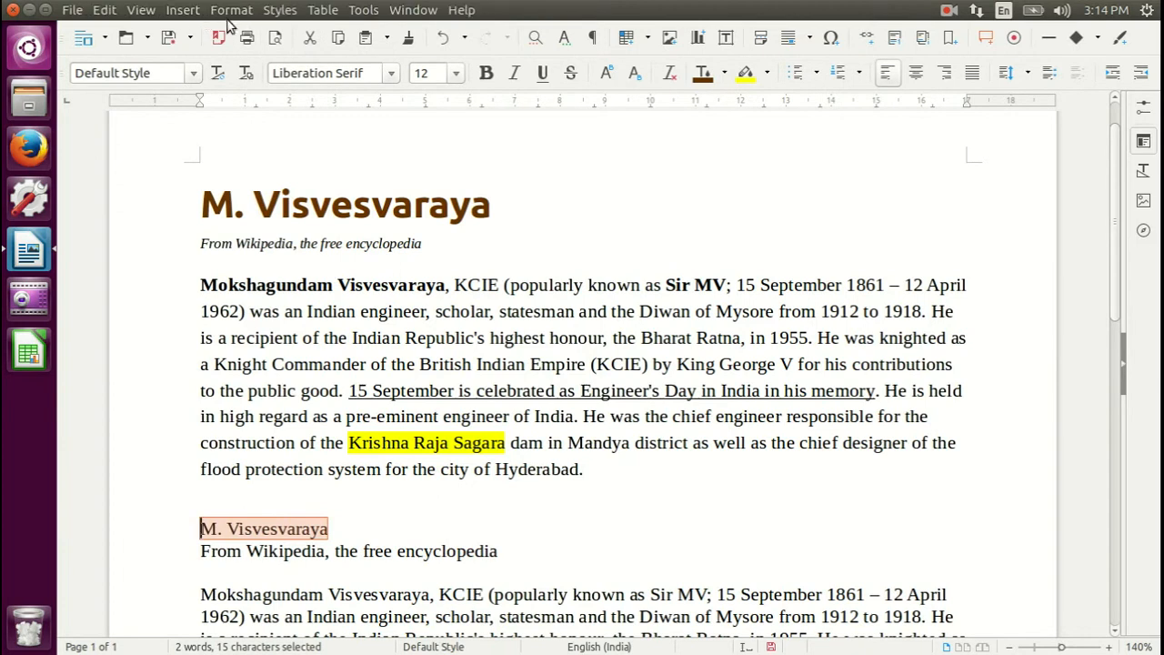
{"action": "left_click", "coordinate": [233, 12]}
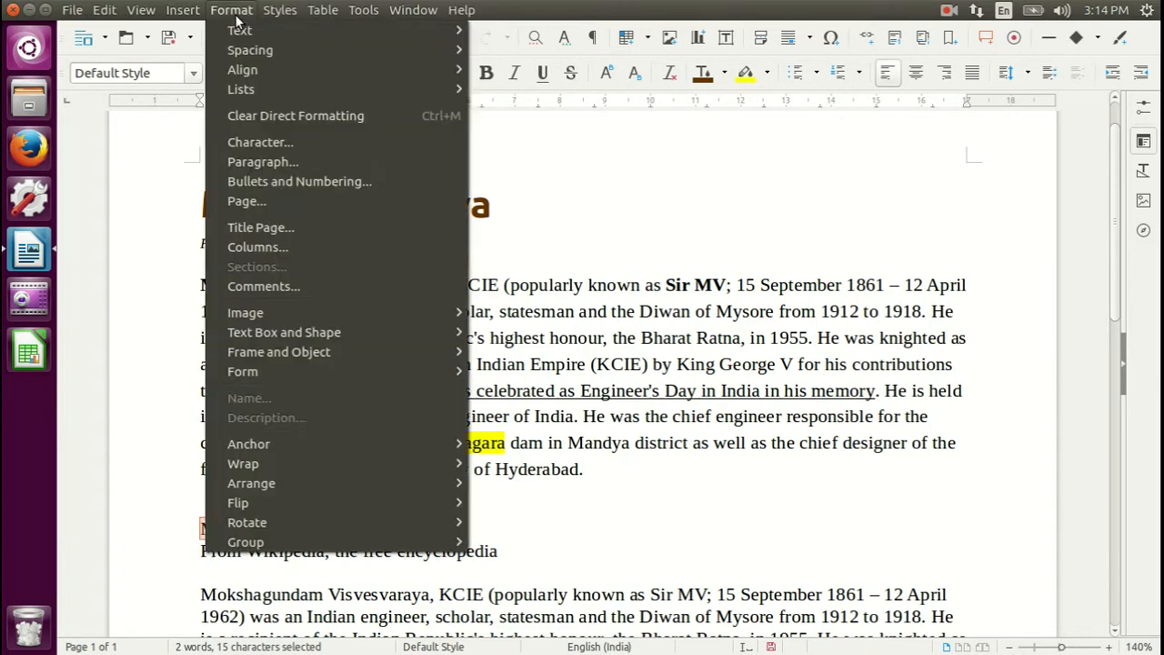
{"action": "left_click", "coordinate": [259, 145]}
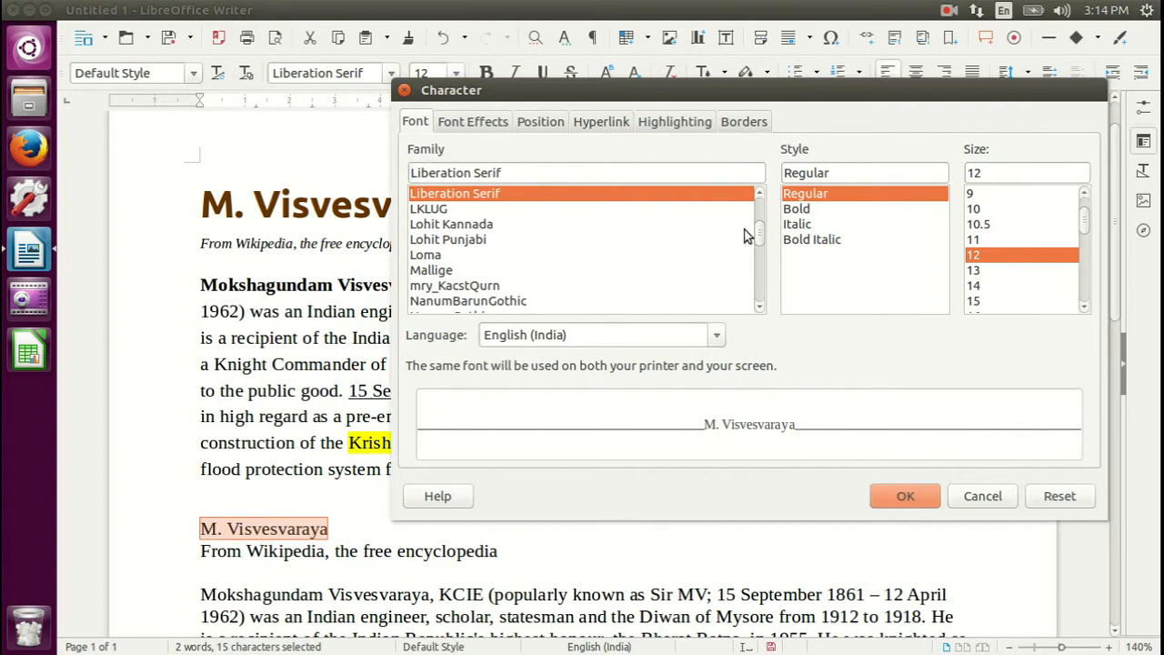
{"action": "left_click_drag", "start_coordinate": [760, 233], "coordinate": [762, 293]}
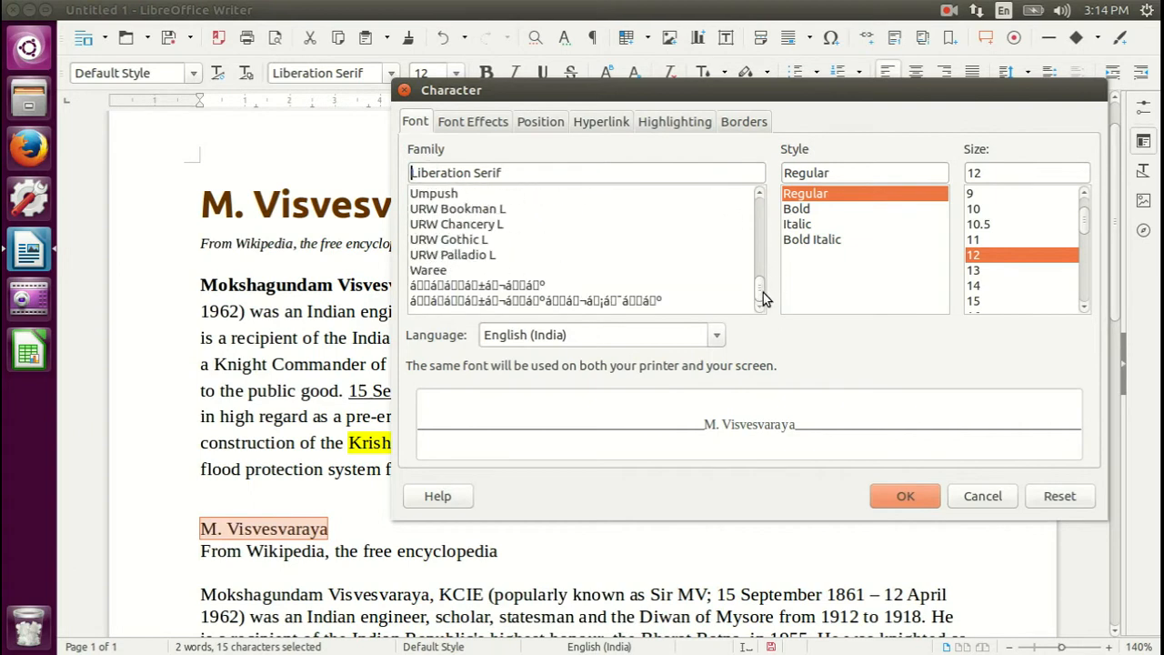
{"action": "scroll", "coordinate": [623, 256], "scroll_direction": "up", "scroll_amount": 2}
{"action": "left_click", "coordinate": [450, 241]}
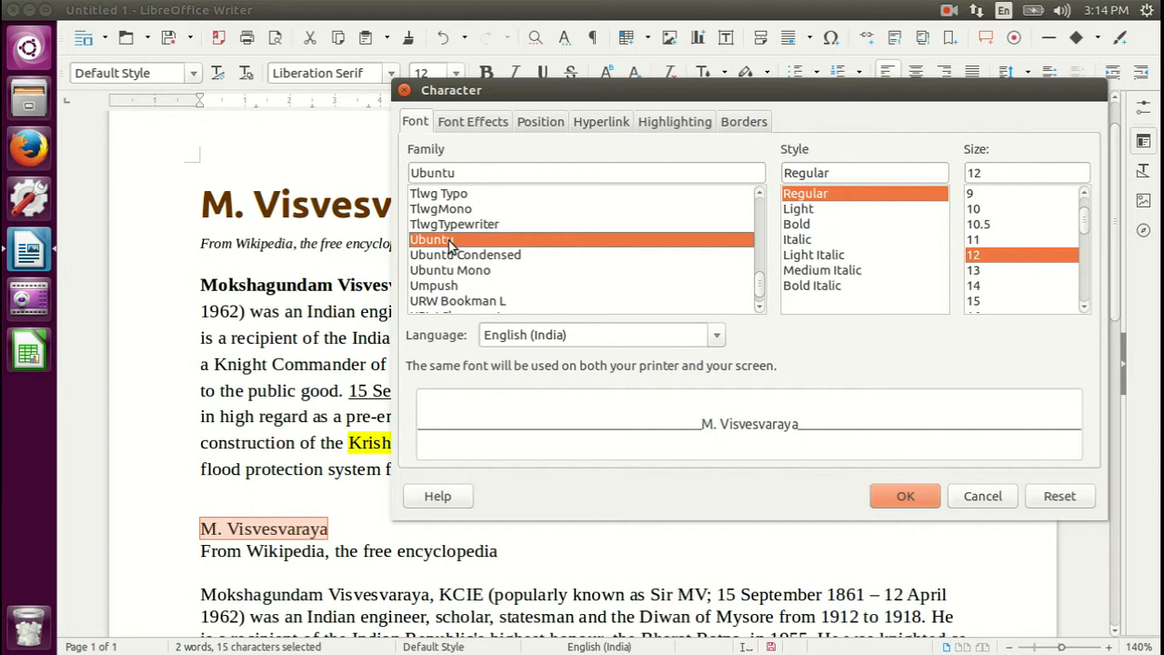
{"action": "left_click", "coordinate": [798, 225]}
{"action": "left_click_drag", "start_coordinate": [1085, 220], "coordinate": [1096, 252]}
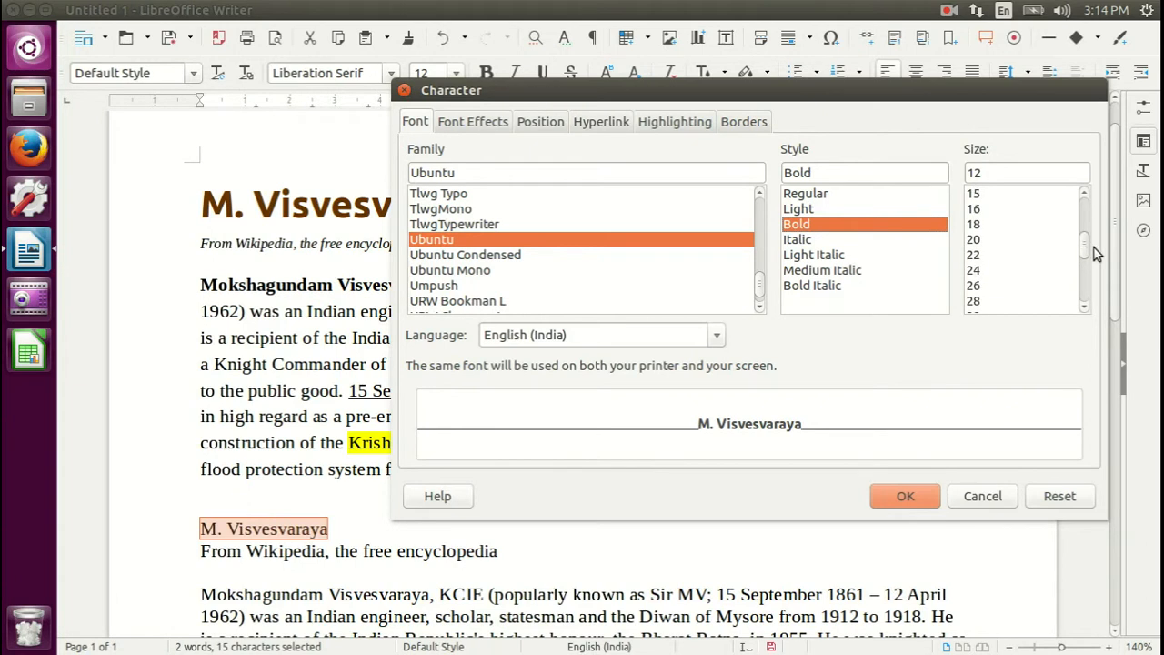
{"action": "left_click", "coordinate": [974, 271]}
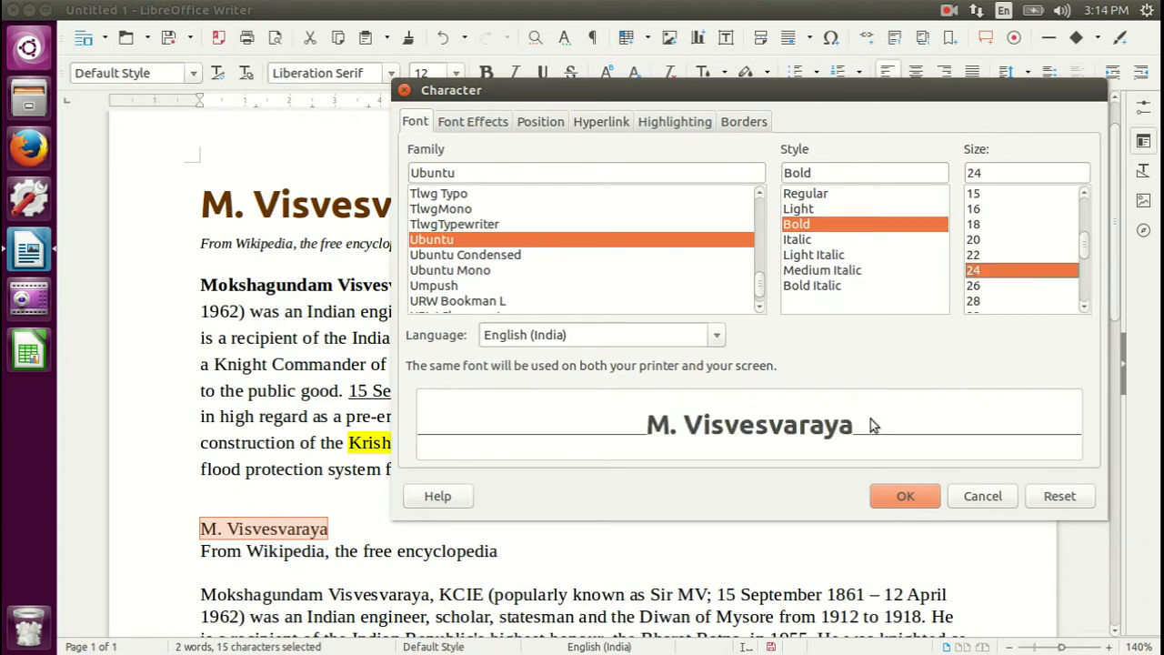
{"action": "left_click", "coordinate": [905, 495]}
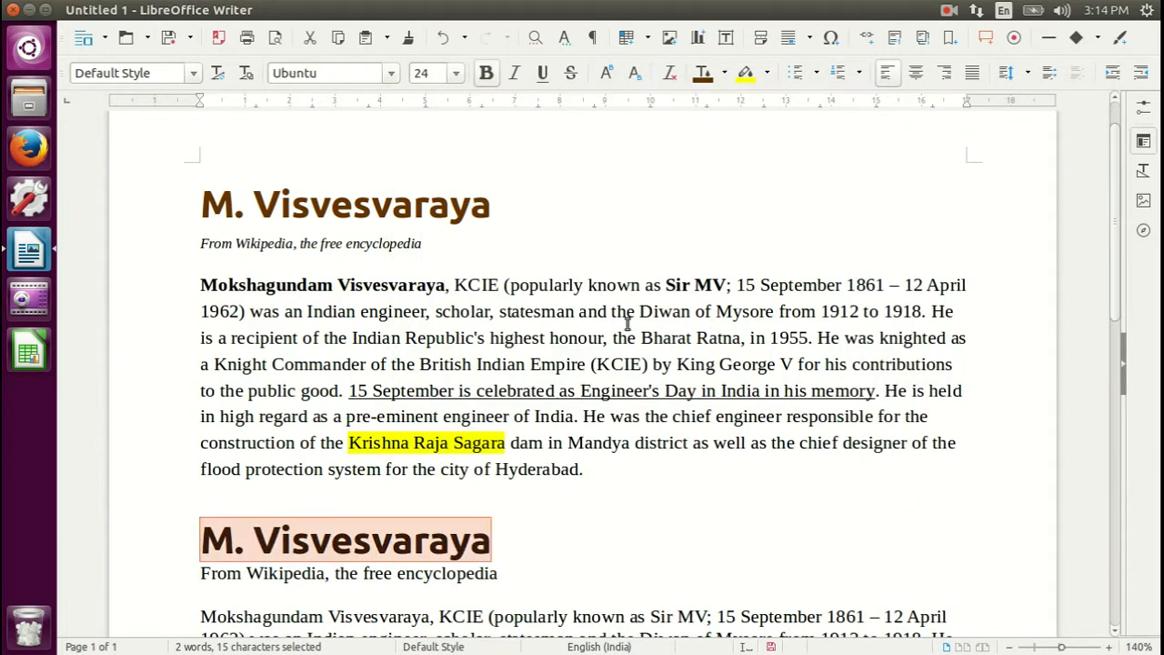
Step: Compare the font settings of the copy's title with those of the original heading
{"action": "left_click", "coordinate": [579, 469]}
{"action": "left_click", "coordinate": [427, 542]}
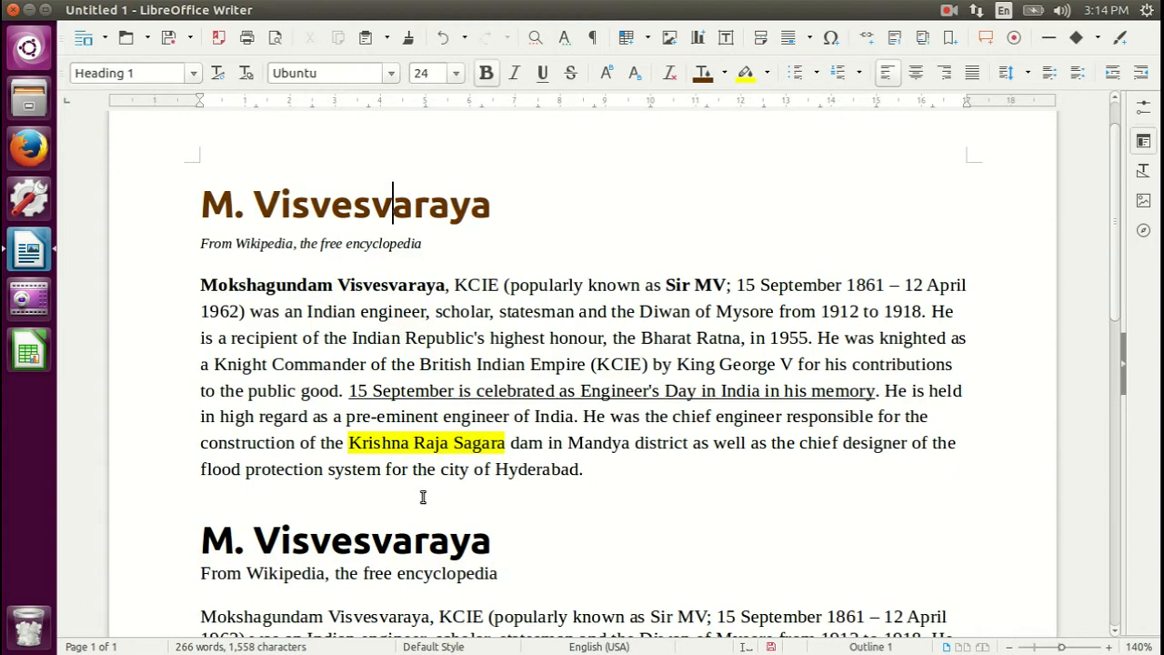
{"action": "left_click", "coordinate": [397, 209]}
Step: Set the font color of the copy's "M. Visvesvaraya" title to Yellow 5
{"action": "left_click_drag", "start_coordinate": [498, 542], "coordinate": [180, 545]}
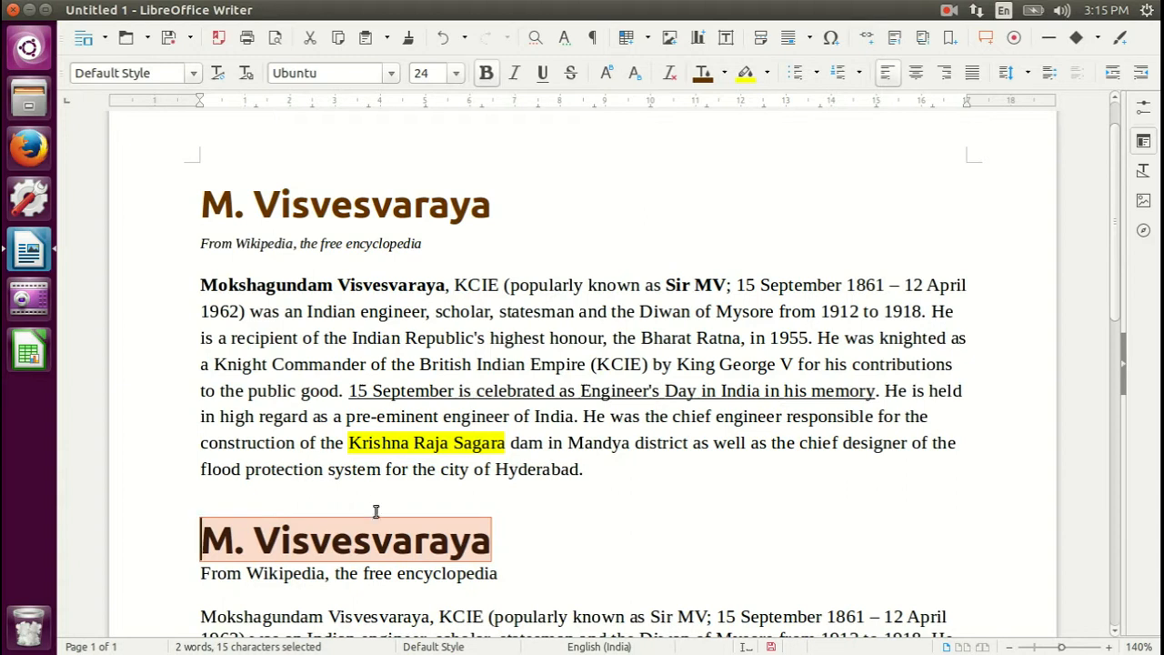
{"action": "left_click", "coordinate": [232, 10]}
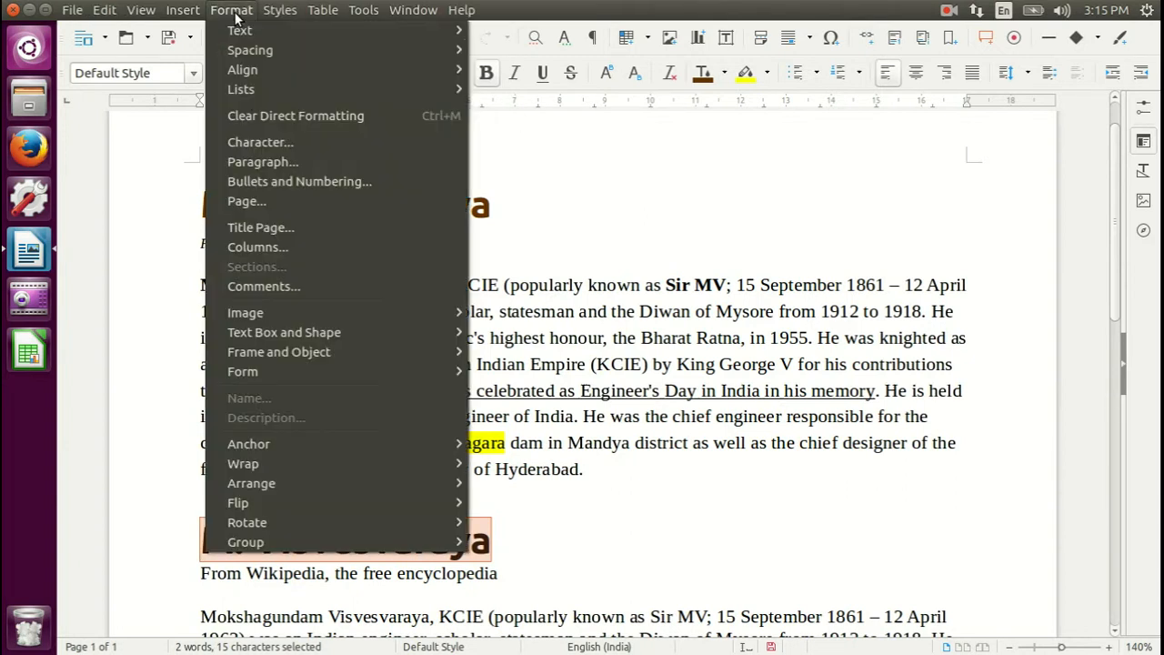
{"action": "left_click", "coordinate": [261, 140]}
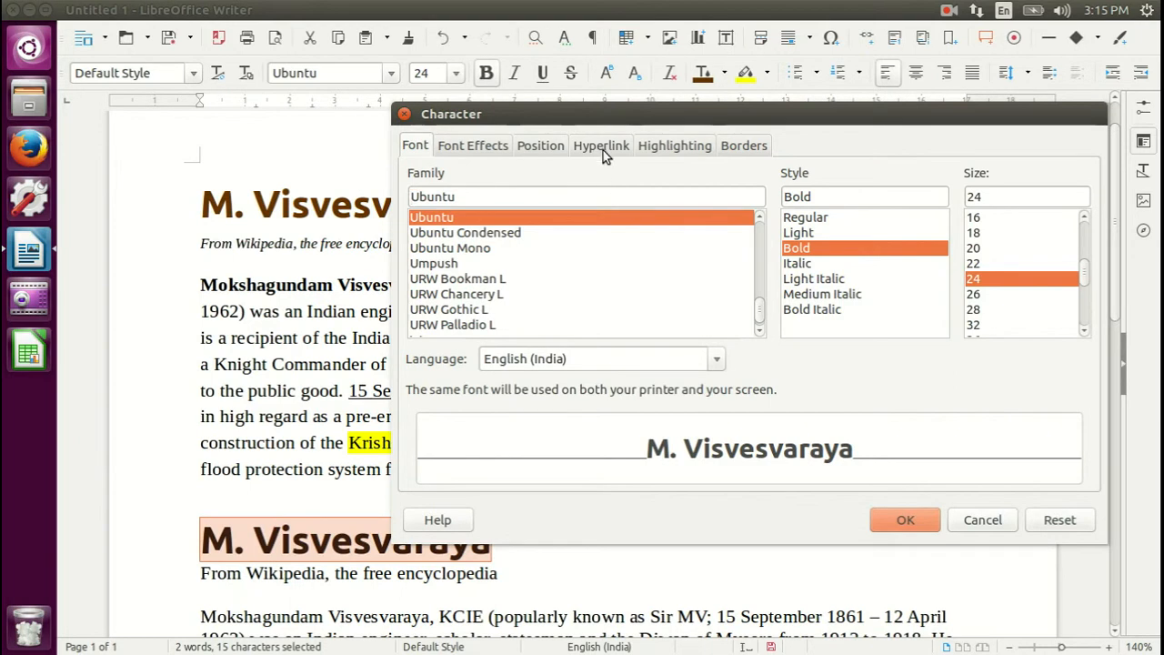
{"action": "left_click", "coordinate": [472, 146]}
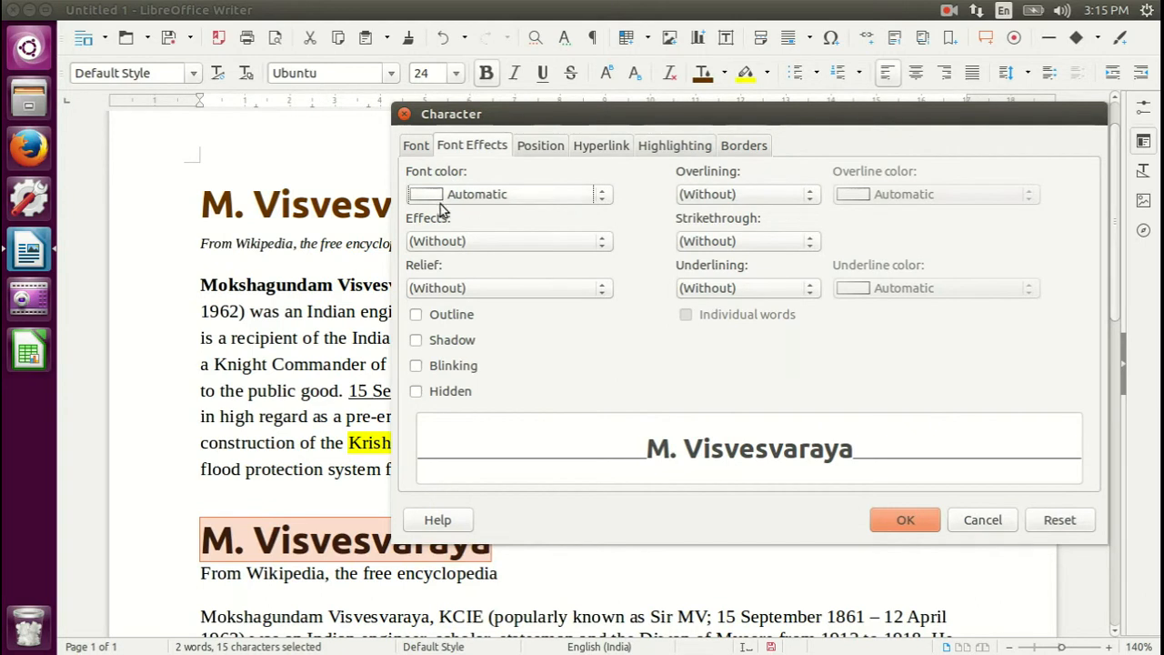
{"action": "left_click", "coordinate": [478, 195]}
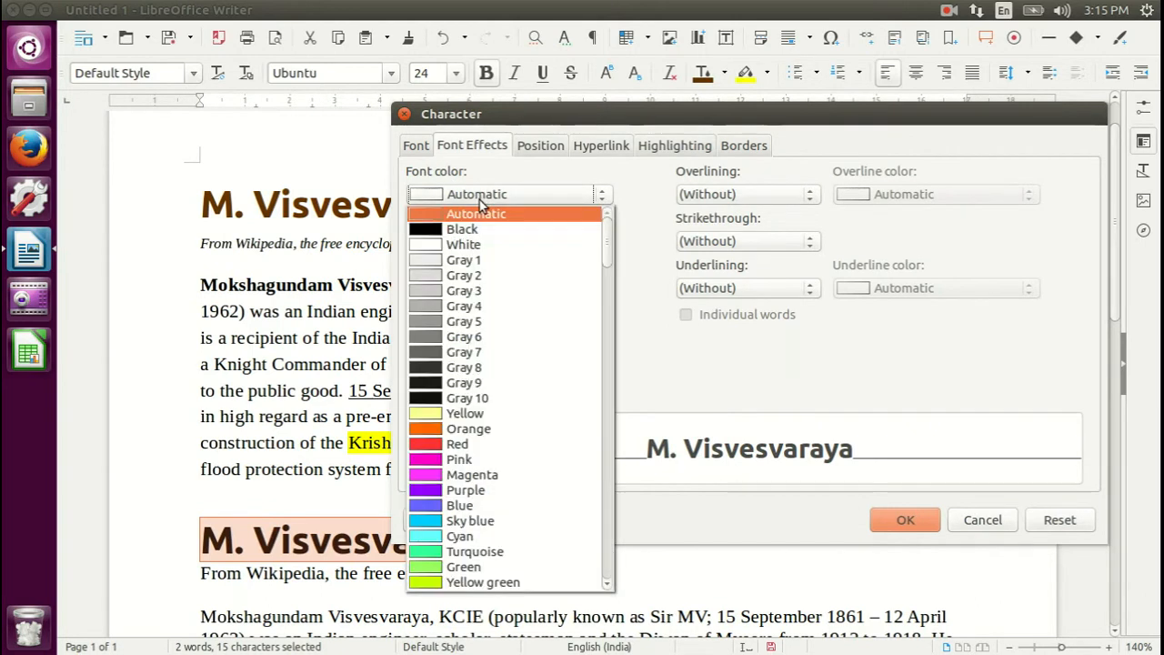
{"action": "scroll", "coordinate": [510, 315], "scroll_direction": "down", "scroll_amount": 10}
{"action": "scroll", "coordinate": [509, 316], "scroll_direction": "down", "scroll_amount": 10}
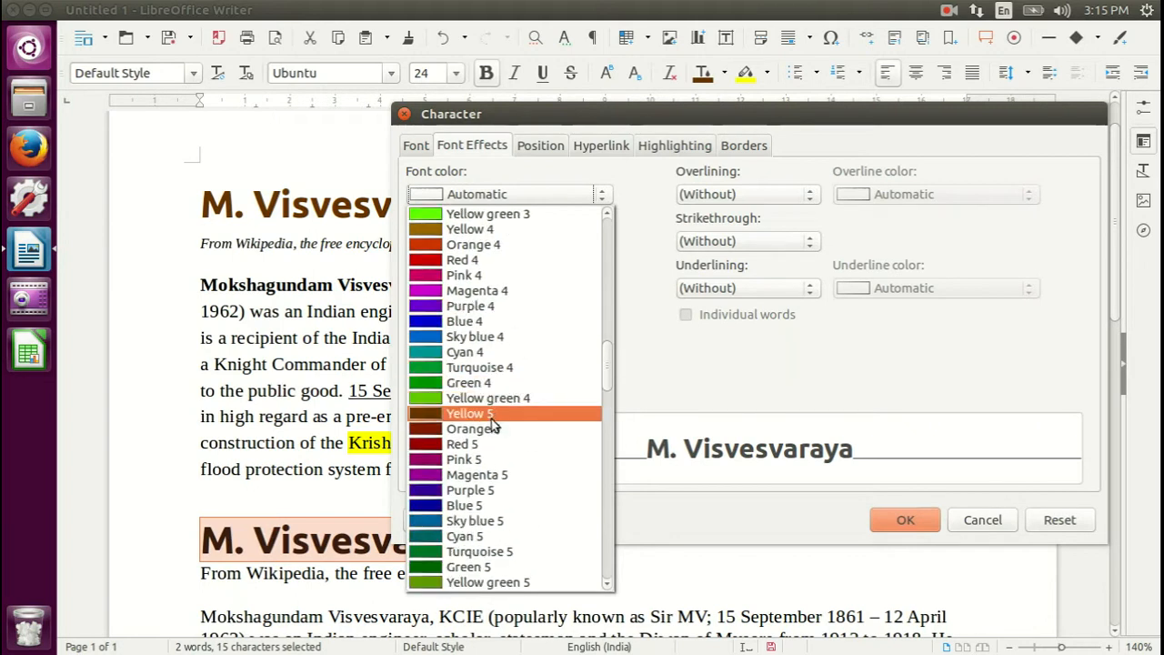
{"action": "left_click", "coordinate": [491, 417]}
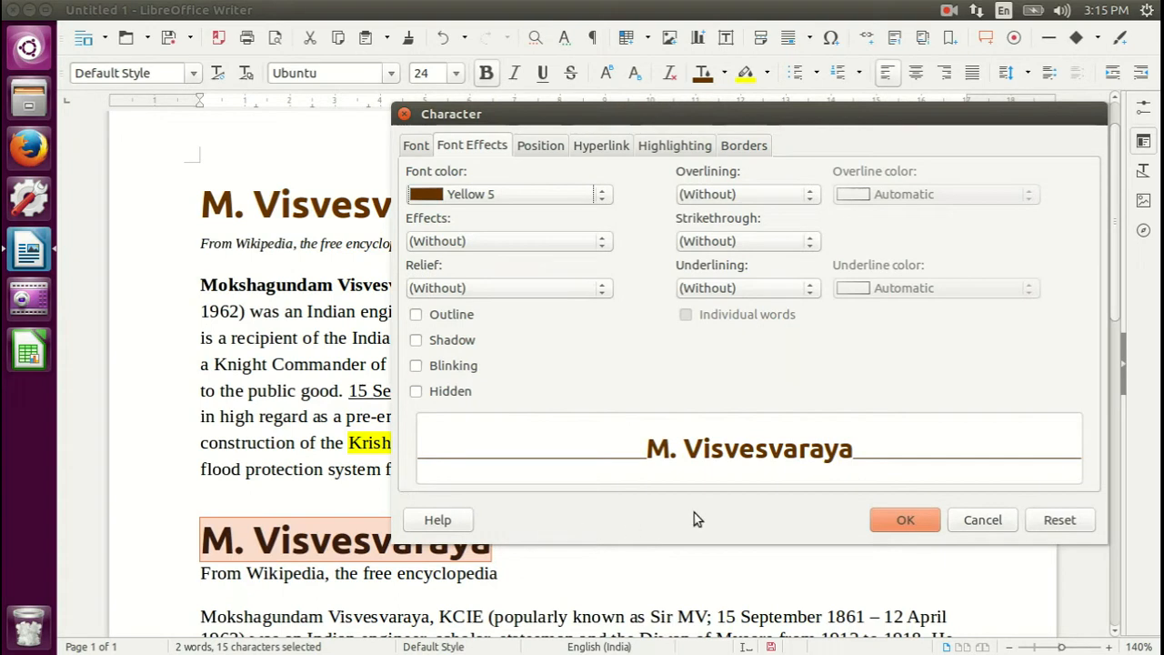
{"action": "left_click", "coordinate": [906, 521]}
{"action": "left_click", "coordinate": [701, 544]}
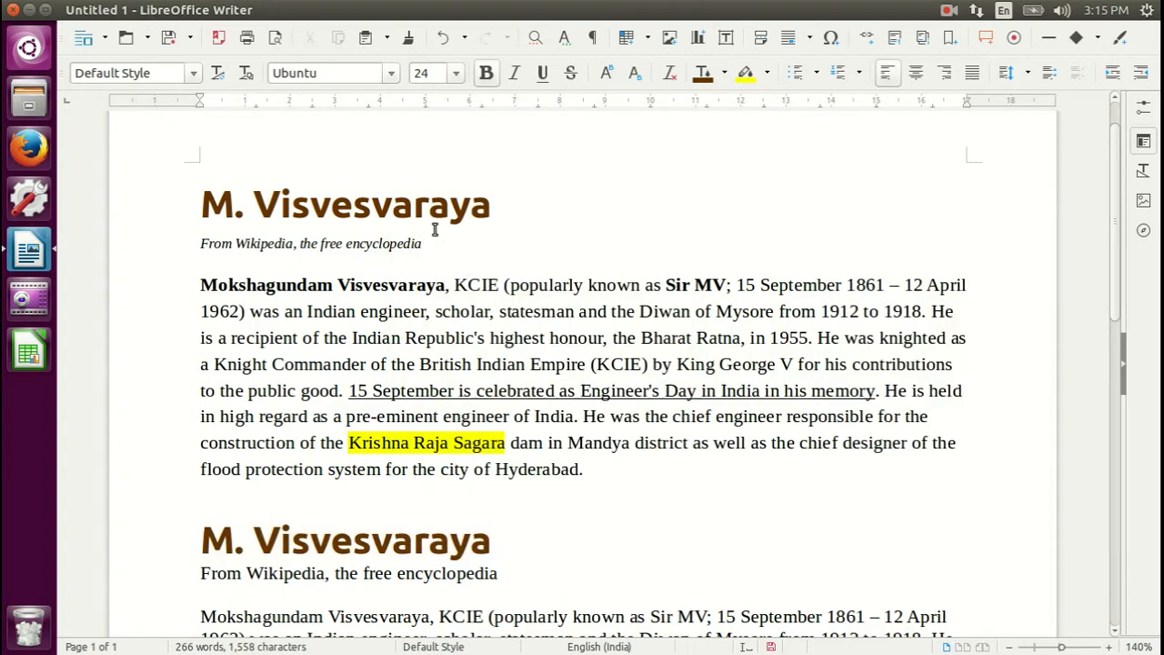
Step: Compare the character formatting of the original heading and the recolored title in the copy
{"action": "left_click_drag", "start_coordinate": [418, 207], "coordinate": [437, 208]}
{"action": "left_click", "coordinate": [410, 538]}
{"action": "left_click_drag", "start_coordinate": [410, 538], "coordinate": [429, 540]}
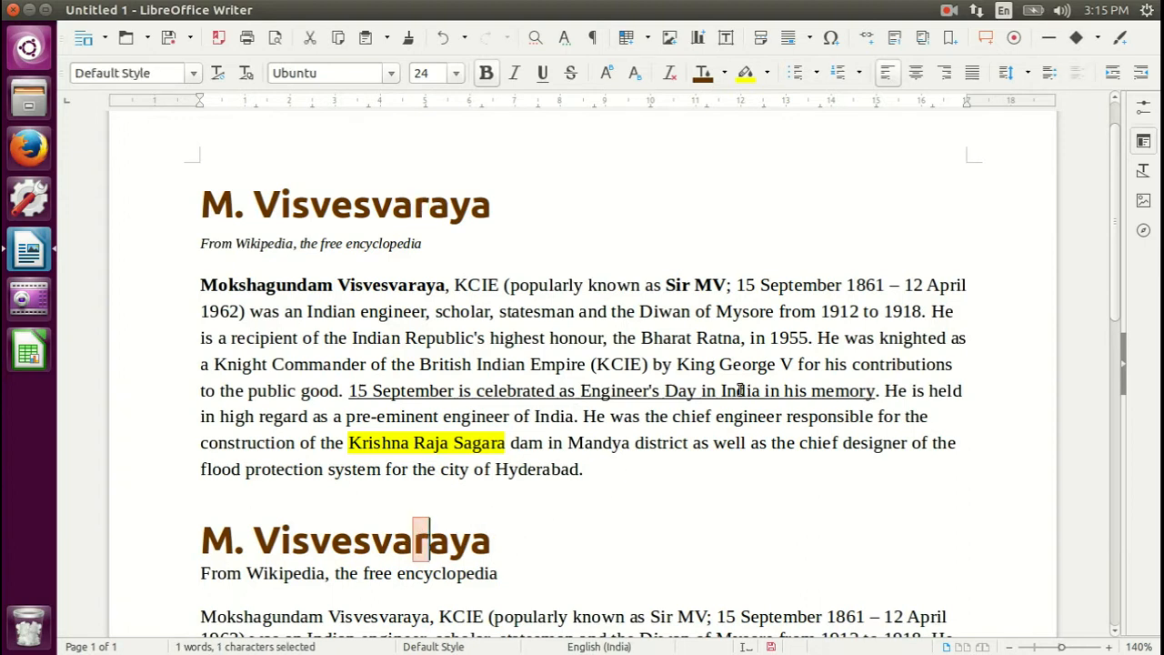
{"action": "scroll", "coordinate": [722, 365], "scroll_direction": "down", "scroll_amount": 1}
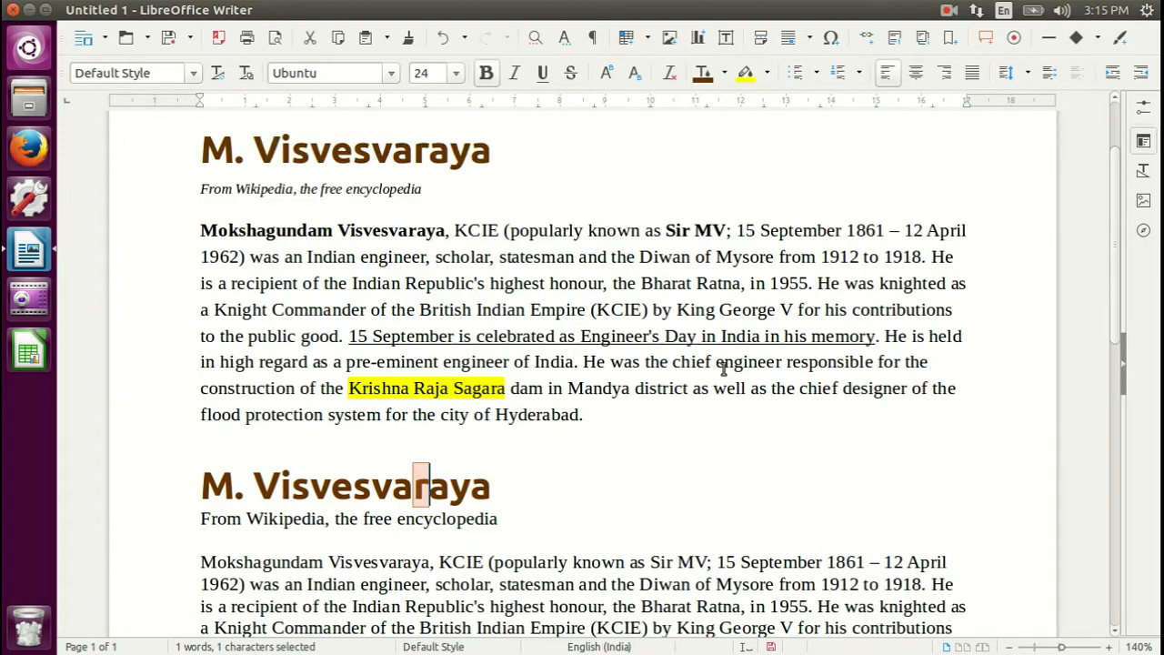
Step: Check the font name, size and italic setting of the original "From Wikipedia, the free encyclopedia" line
{"action": "left_click", "coordinate": [556, 452]}
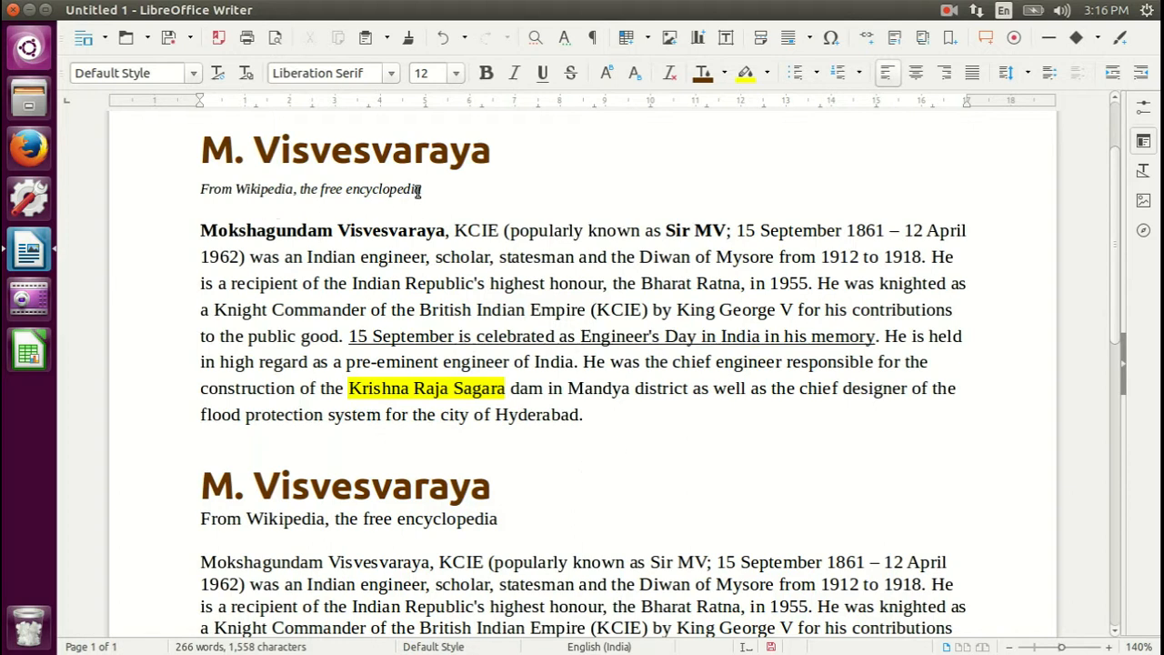
{"action": "left_click_drag", "start_coordinate": [433, 188], "coordinate": [201, 186]}
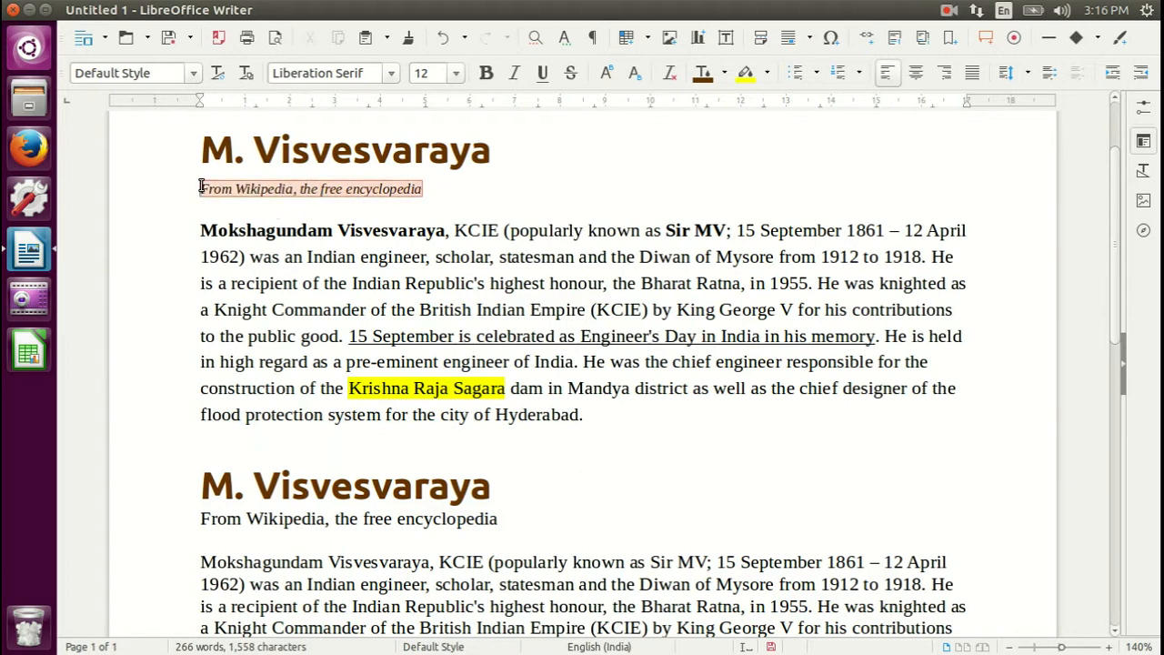
{"action": "left_click", "coordinate": [301, 209]}
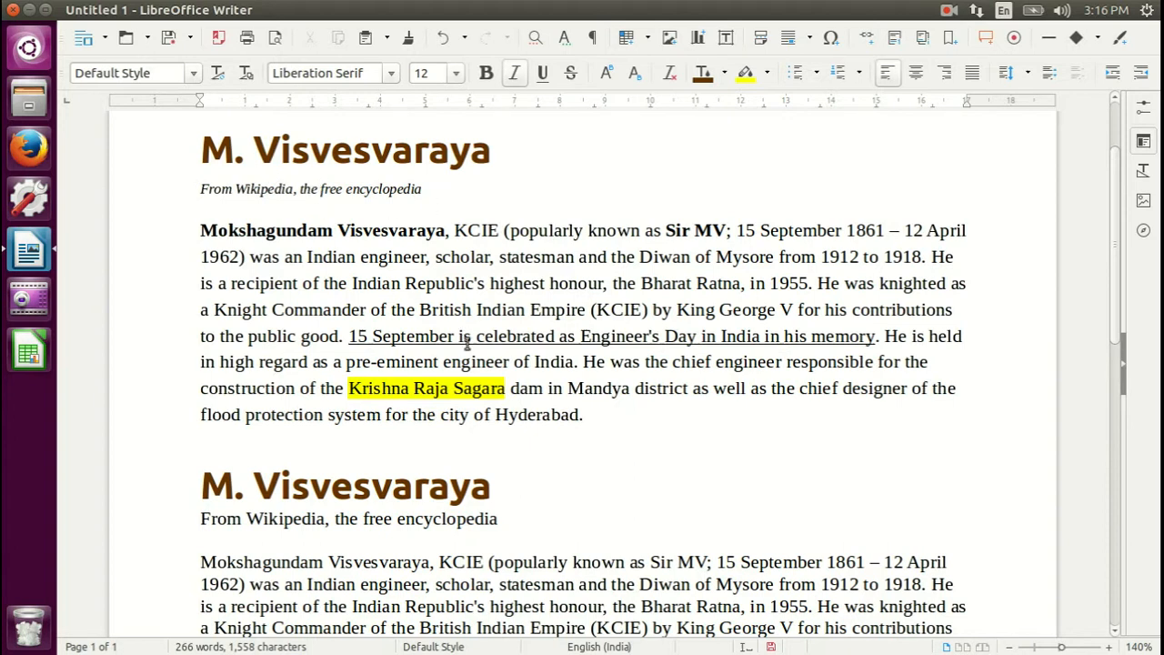
Step: Set the copy's "From Wikipedia, the free encyclopedia" line to Italic style, previewing Regular for comparison before applying it
{"action": "left_click_drag", "start_coordinate": [502, 518], "coordinate": [203, 518]}
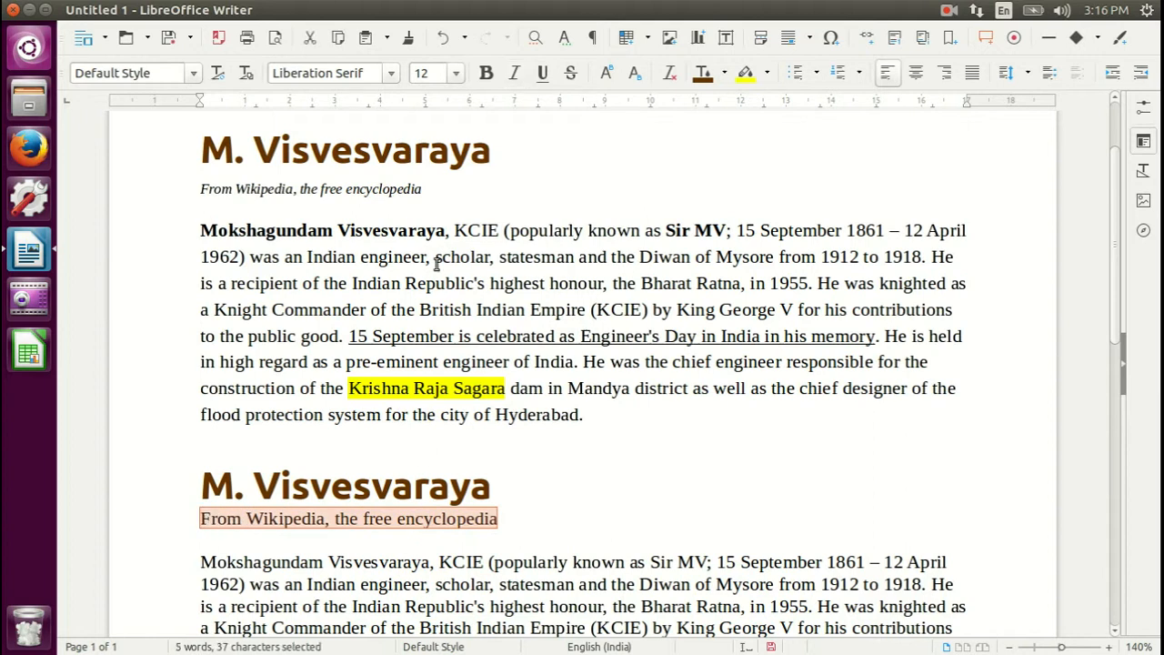
{"action": "left_click", "coordinate": [227, 11]}
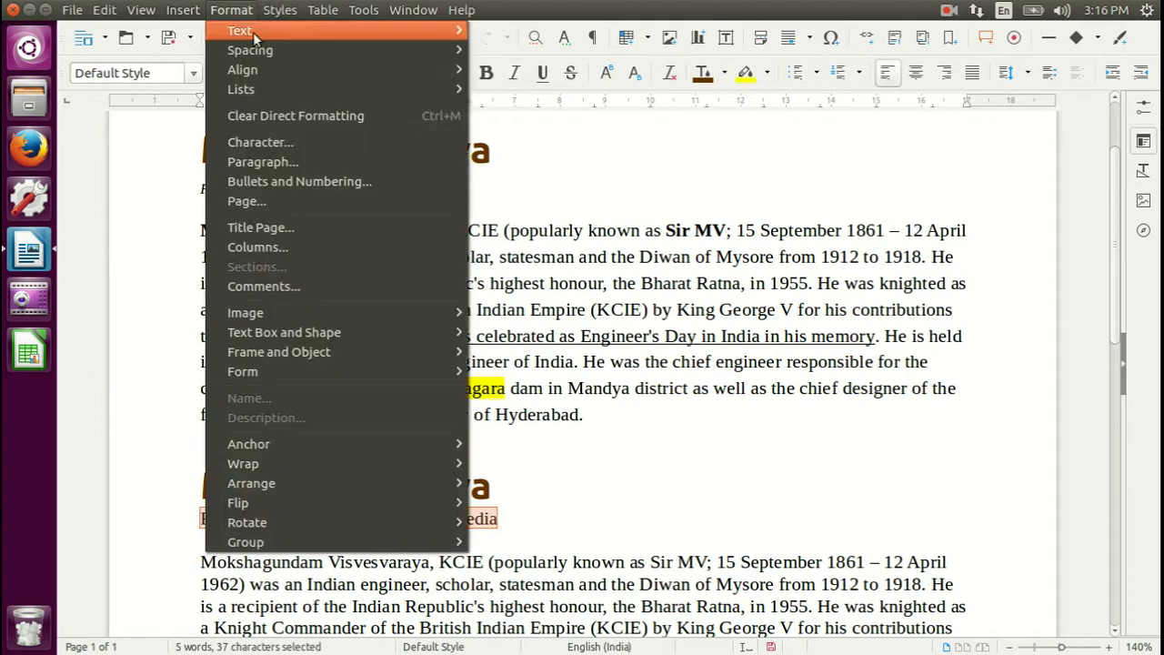
{"action": "left_click", "coordinate": [262, 142]}
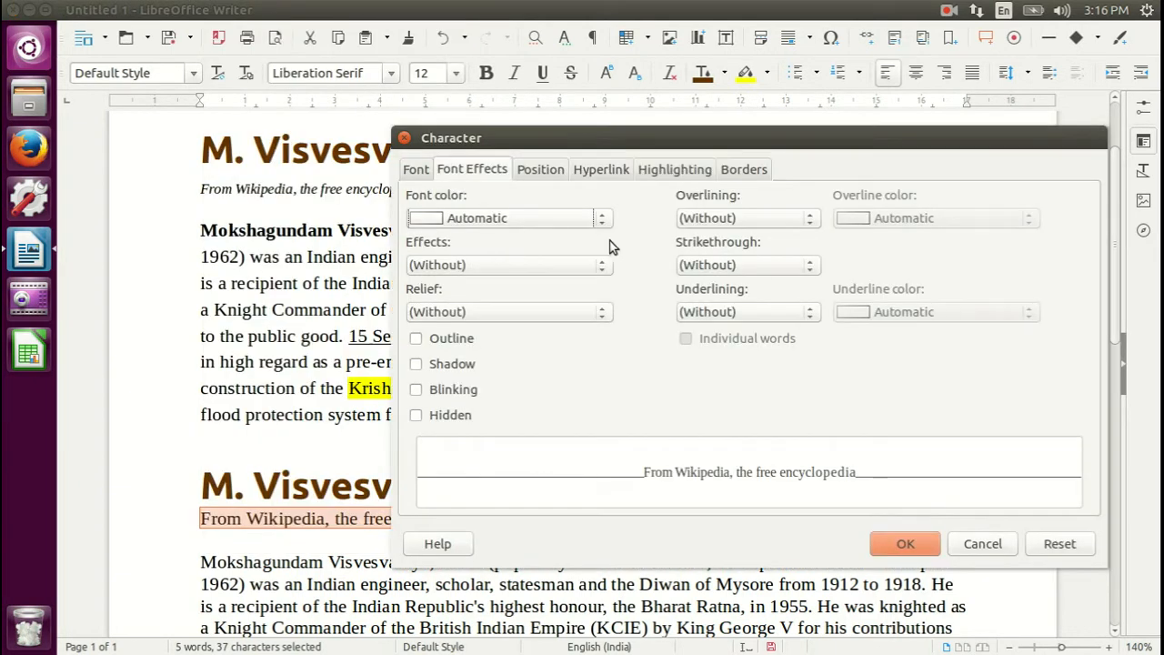
{"action": "left_click", "coordinate": [414, 171]}
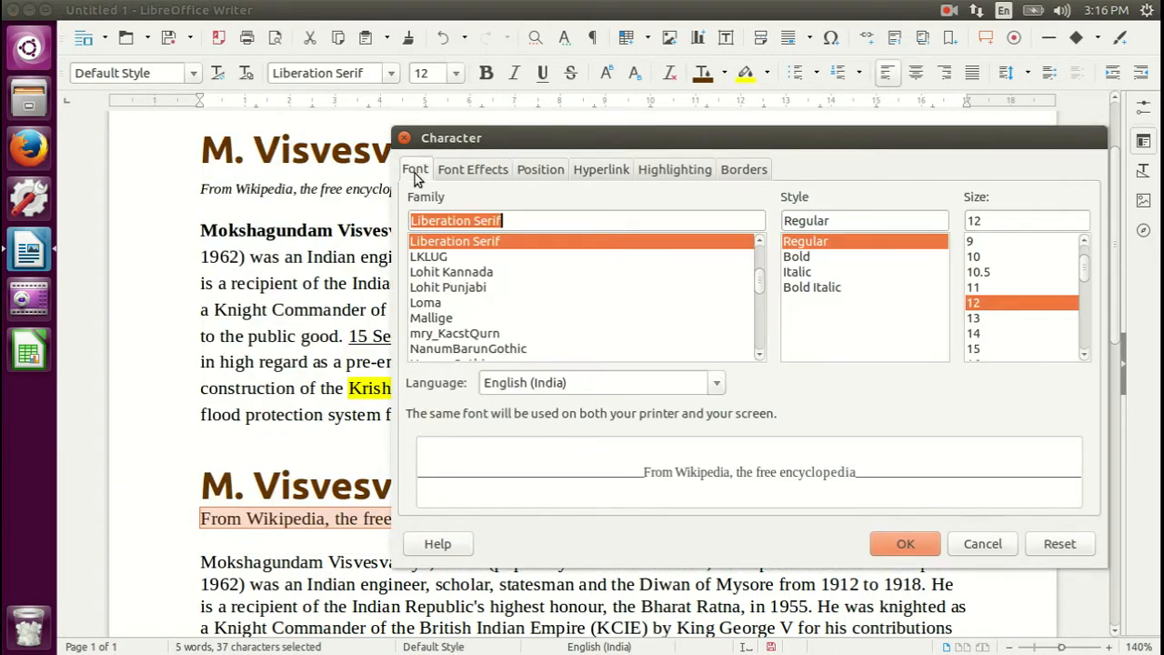
{"action": "left_click", "coordinate": [808, 272]}
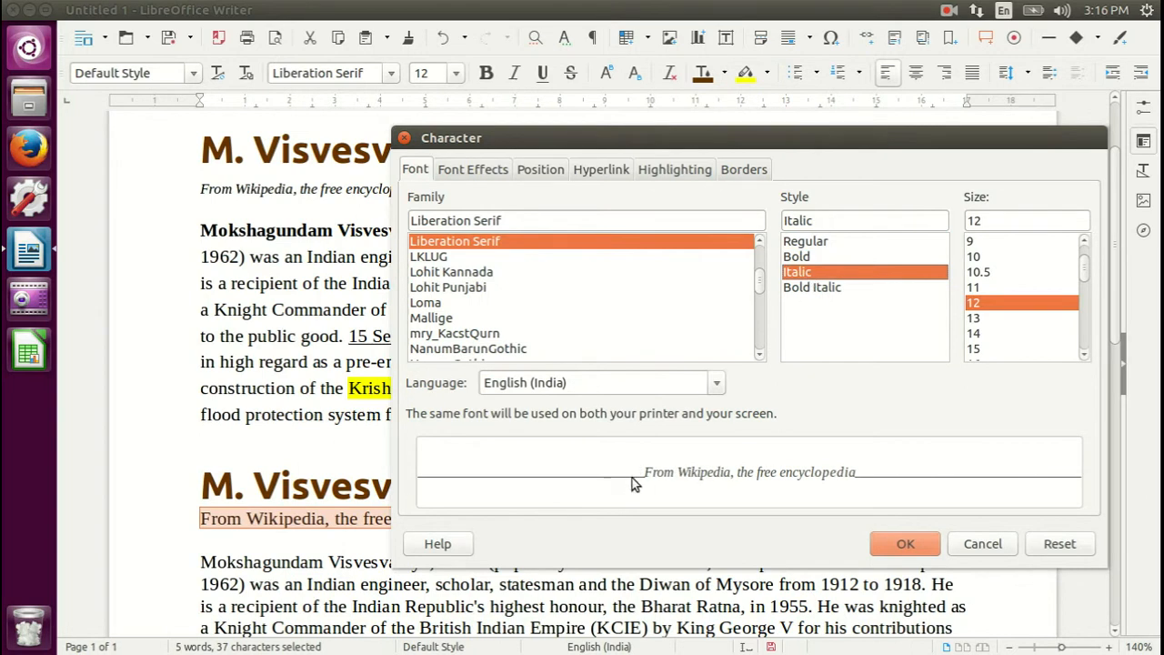
{"action": "left_click", "coordinate": [813, 242]}
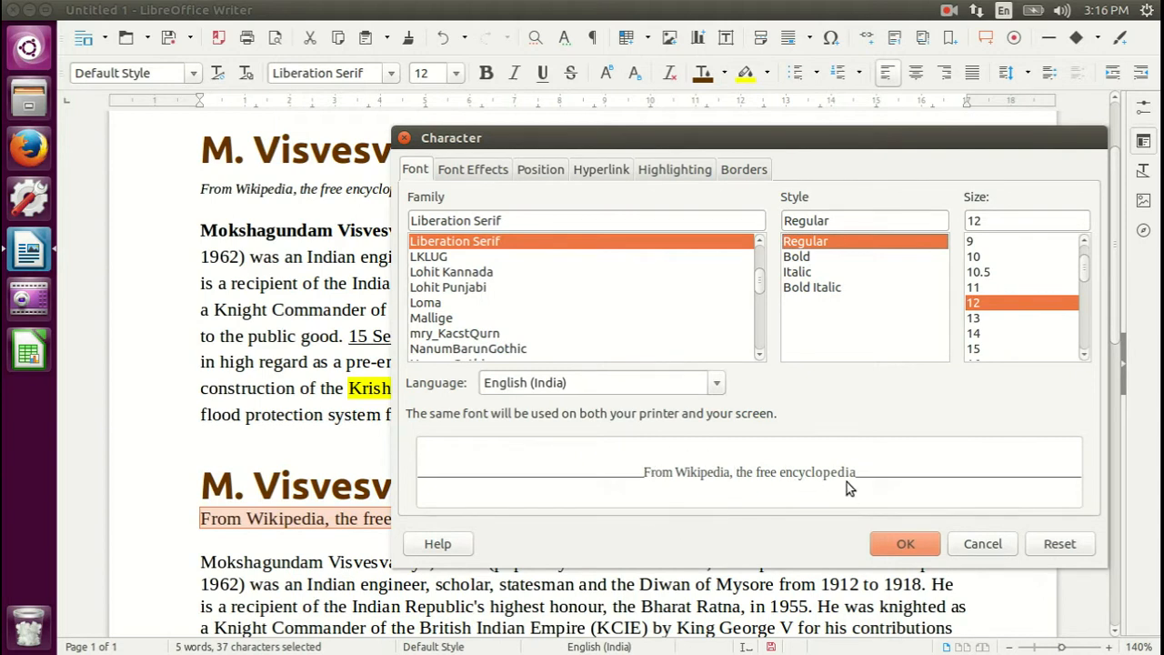
{"action": "left_click", "coordinate": [807, 272]}
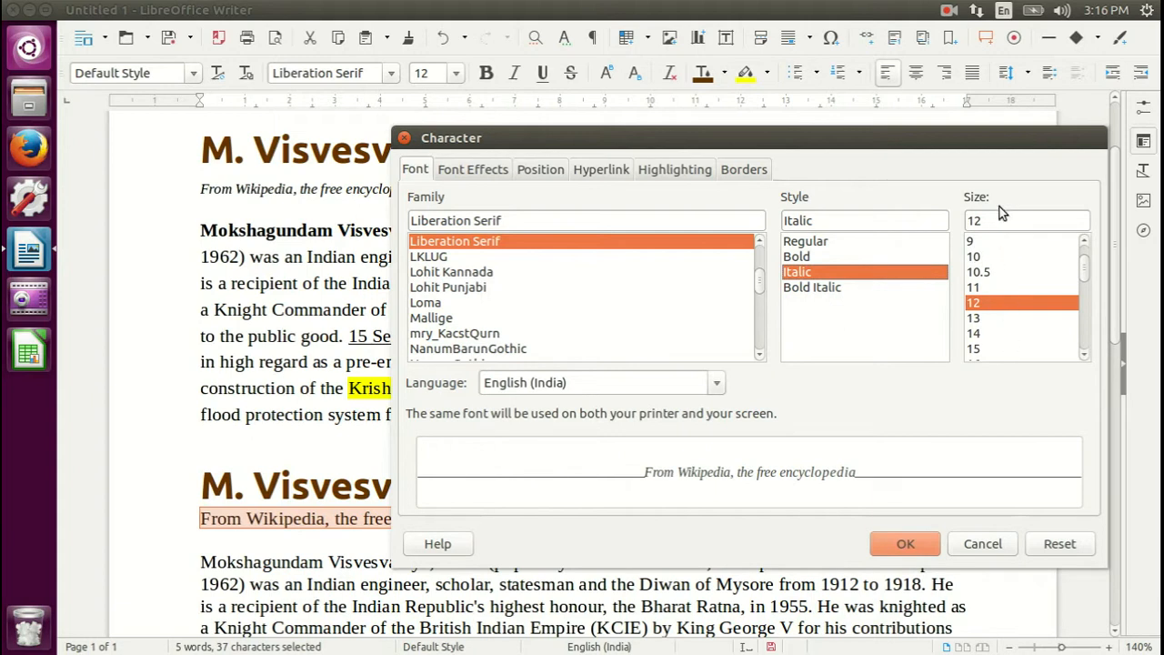
{"action": "left_click", "coordinate": [905, 543]}
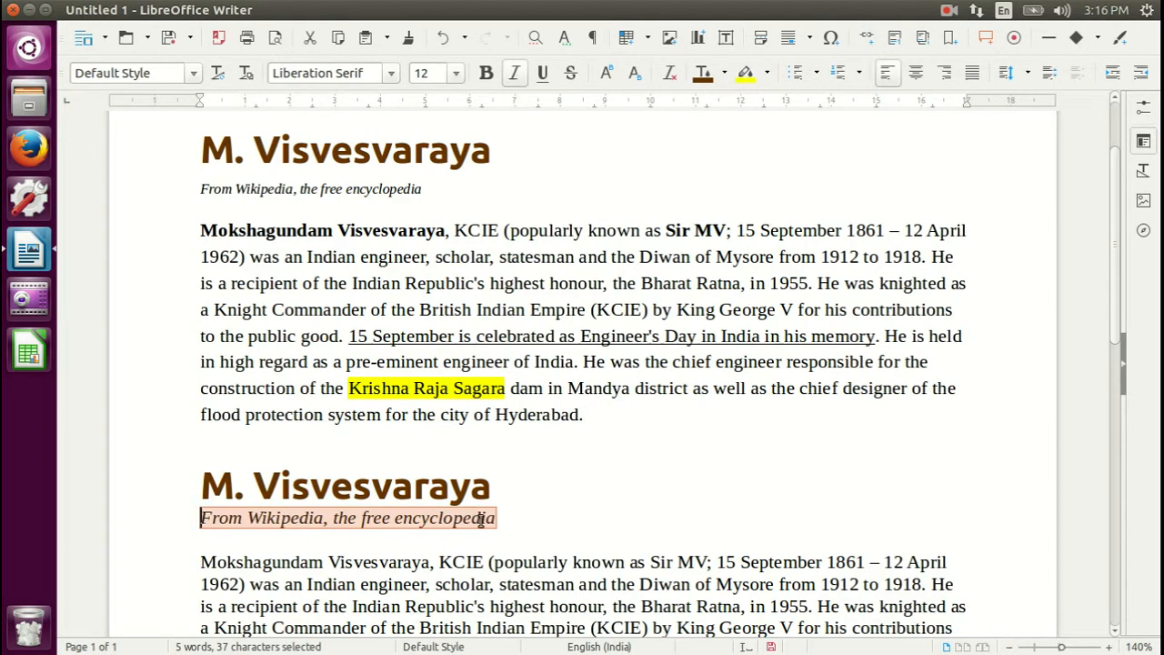
Step: Set the font size of the copy's "From Wikipedia, the free encyclopedia" line to 9
{"action": "left_click", "coordinate": [456, 73]}
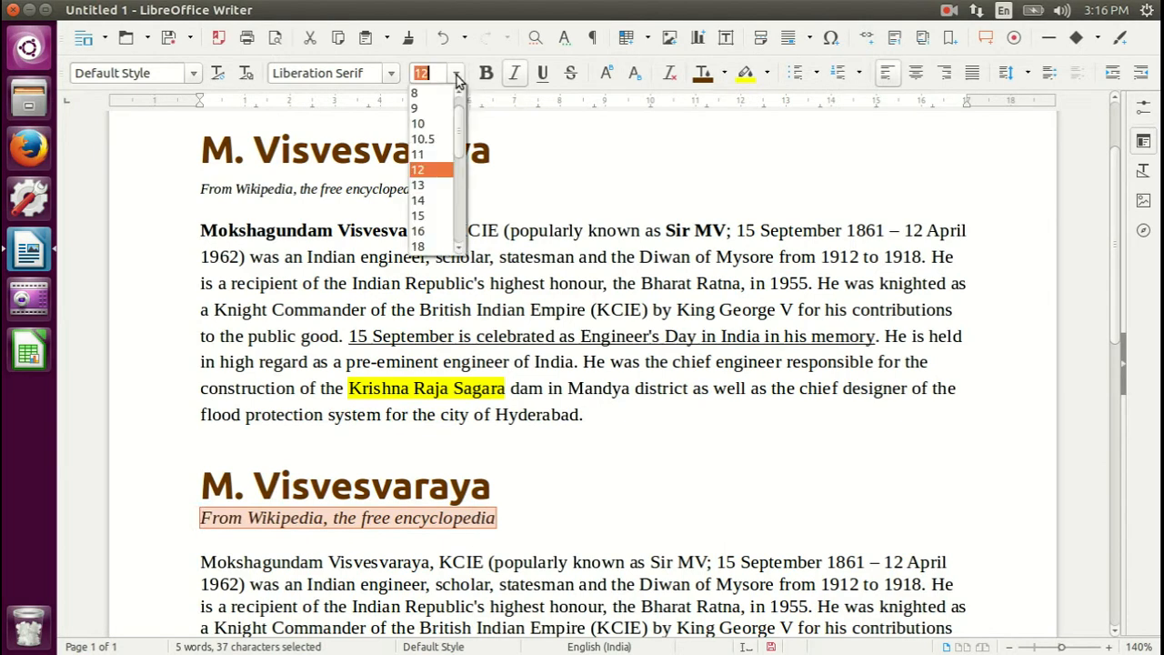
{"action": "left_click", "coordinate": [425, 109]}
{"action": "left_click", "coordinate": [622, 389]}
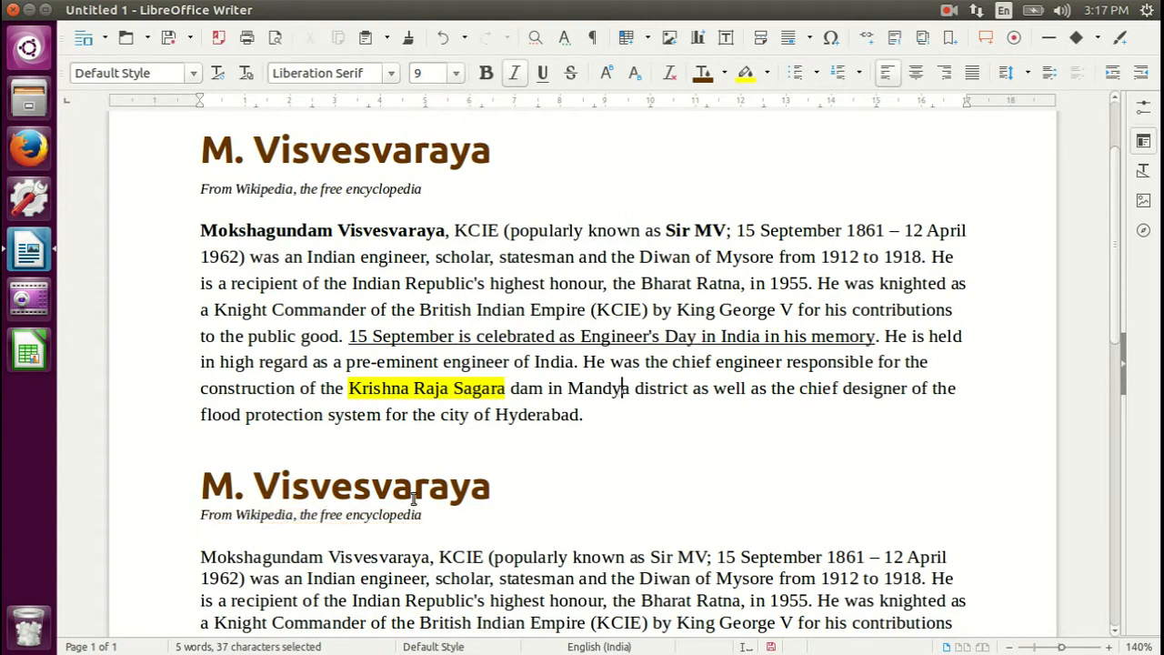
Step: Compare the formatting of the two "From Wikipedia" lines and review the remaining differences between both body paragraphs
{"action": "left_click", "coordinate": [382, 516]}
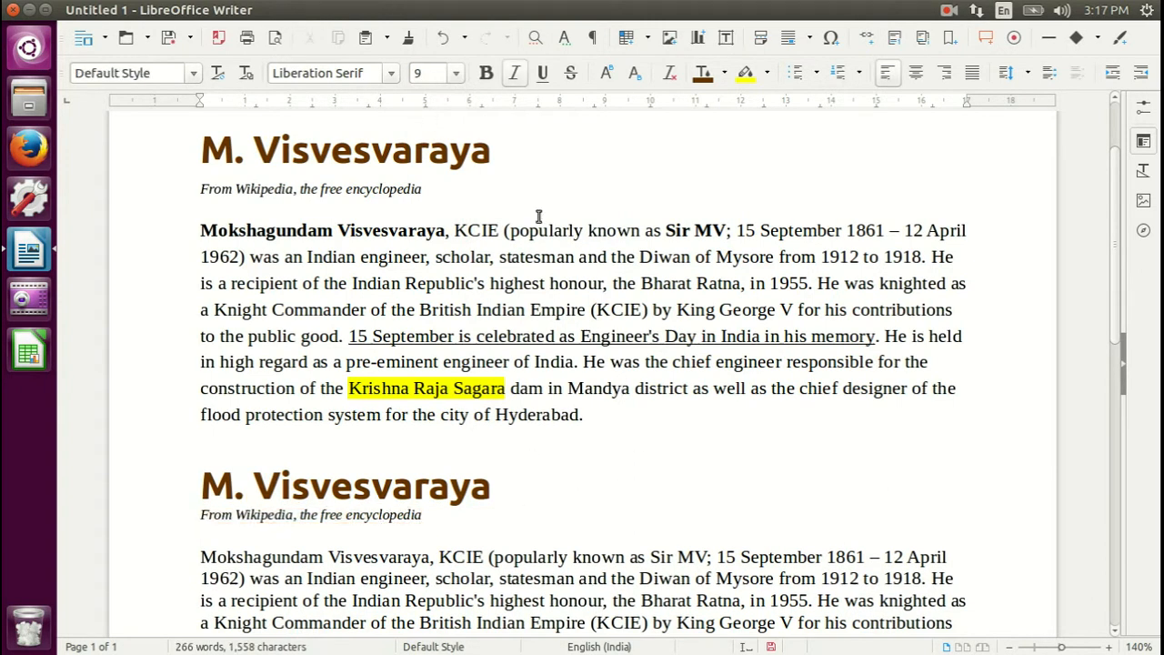
{"action": "left_click", "coordinate": [379, 189]}
{"action": "left_click", "coordinate": [598, 429]}
{"action": "scroll", "coordinate": [654, 450], "scroll_direction": "down", "scroll_amount": 1}
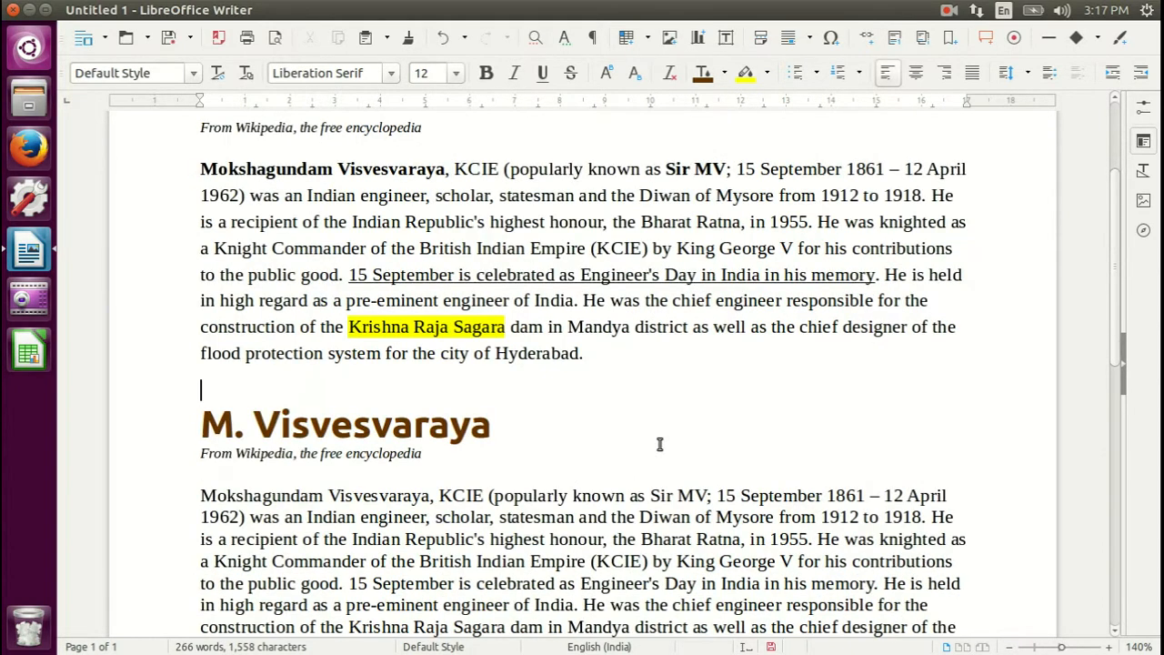
{"action": "scroll", "coordinate": [658, 446], "scroll_direction": "up", "scroll_amount": 1}
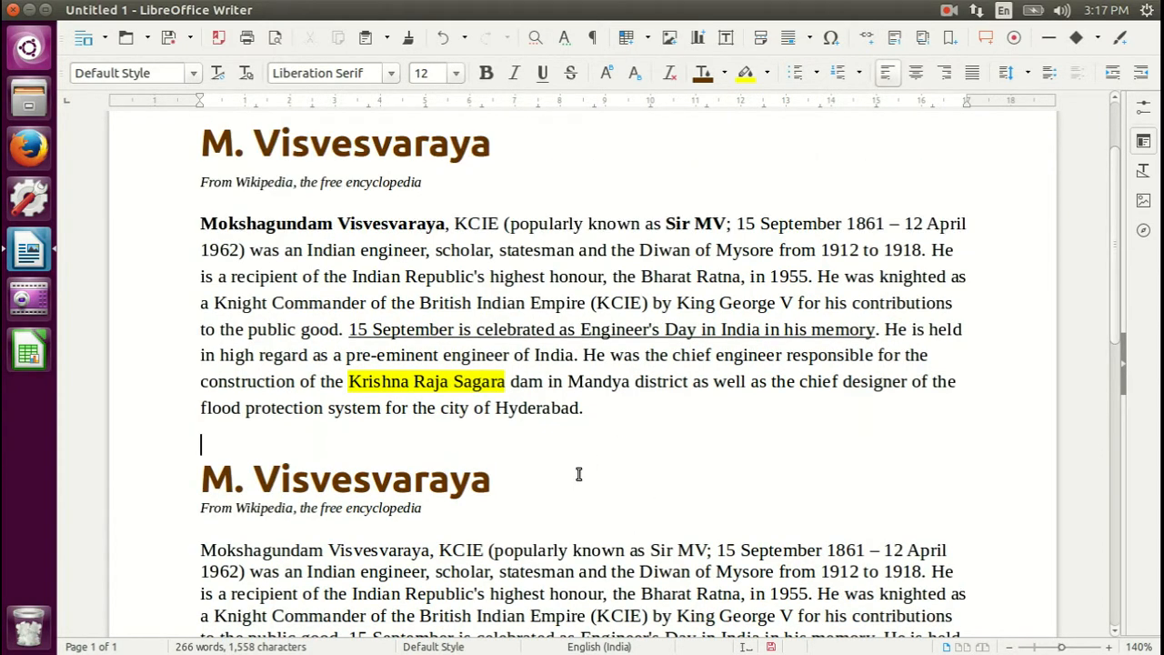
Step: Make "Mokshagundam Visvesvaraya" and "Sir MV" bold in the first line of the copy's body paragraph
{"action": "scroll", "coordinate": [579, 474], "scroll_direction": "down", "scroll_amount": 1}
{"action": "left_click_drag", "start_coordinate": [430, 496], "coordinate": [204, 498]}
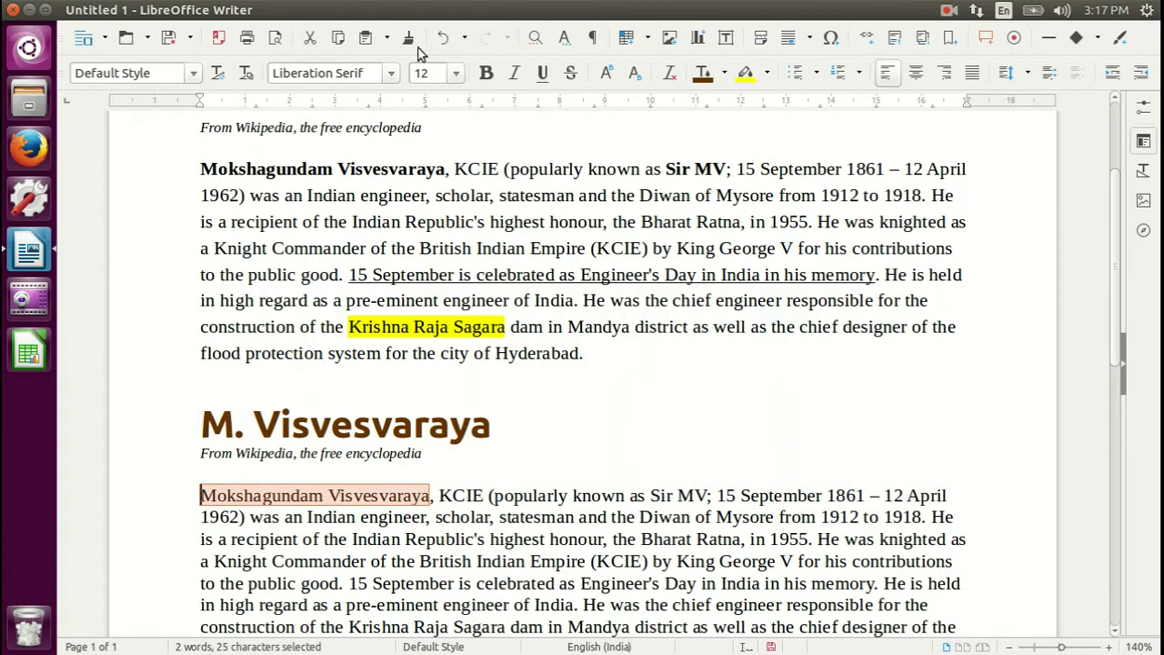
{"action": "left_click", "coordinate": [255, 14]}
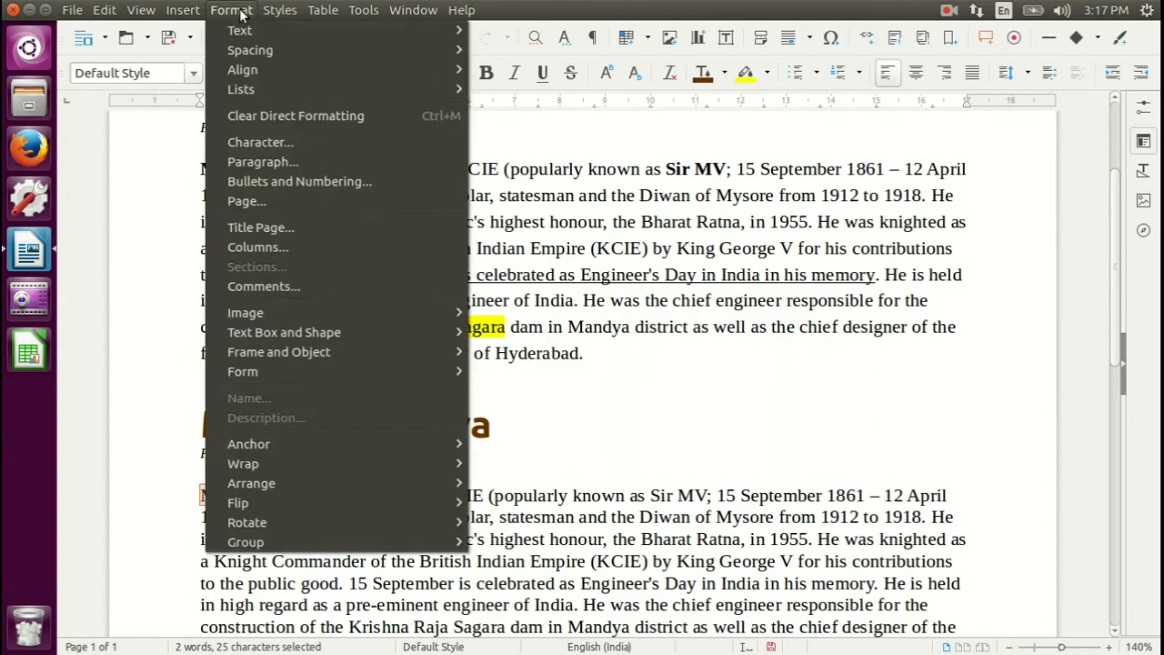
{"action": "left_click", "coordinate": [270, 142]}
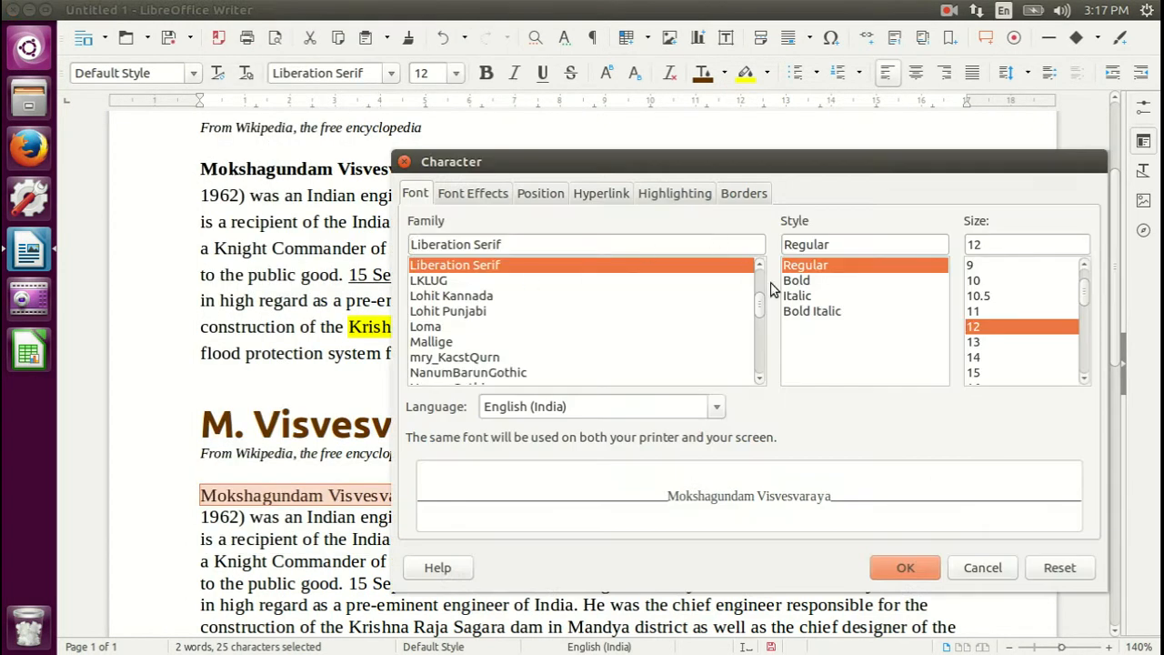
{"action": "left_click", "coordinate": [1002, 566]}
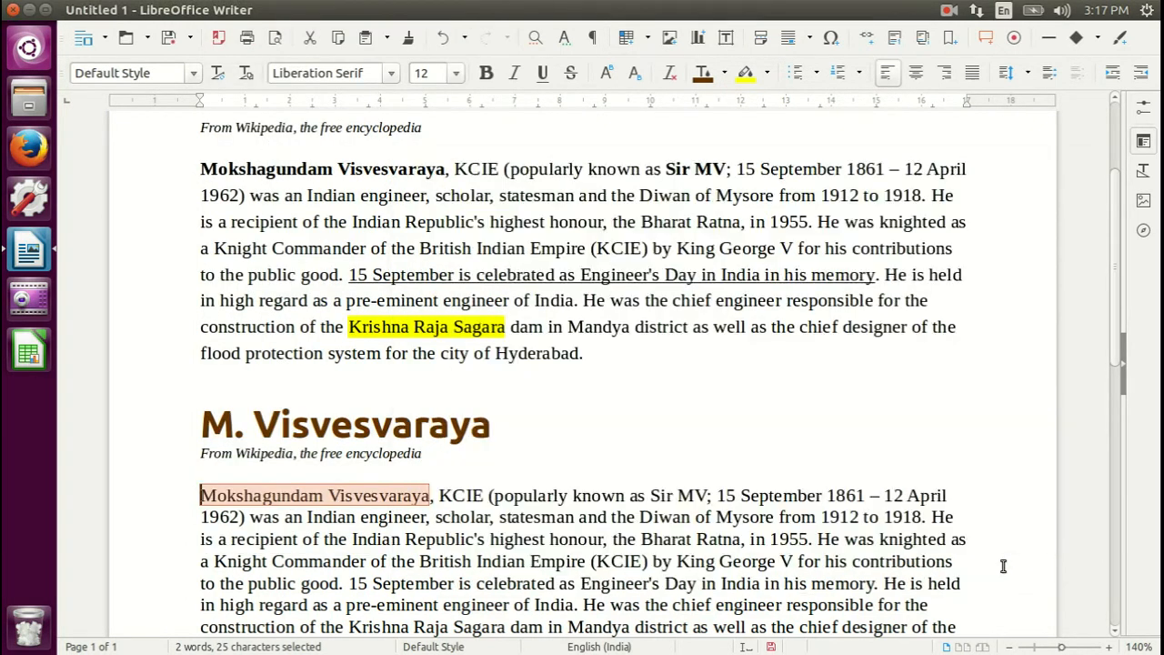
{"action": "left_click", "coordinate": [488, 74]}
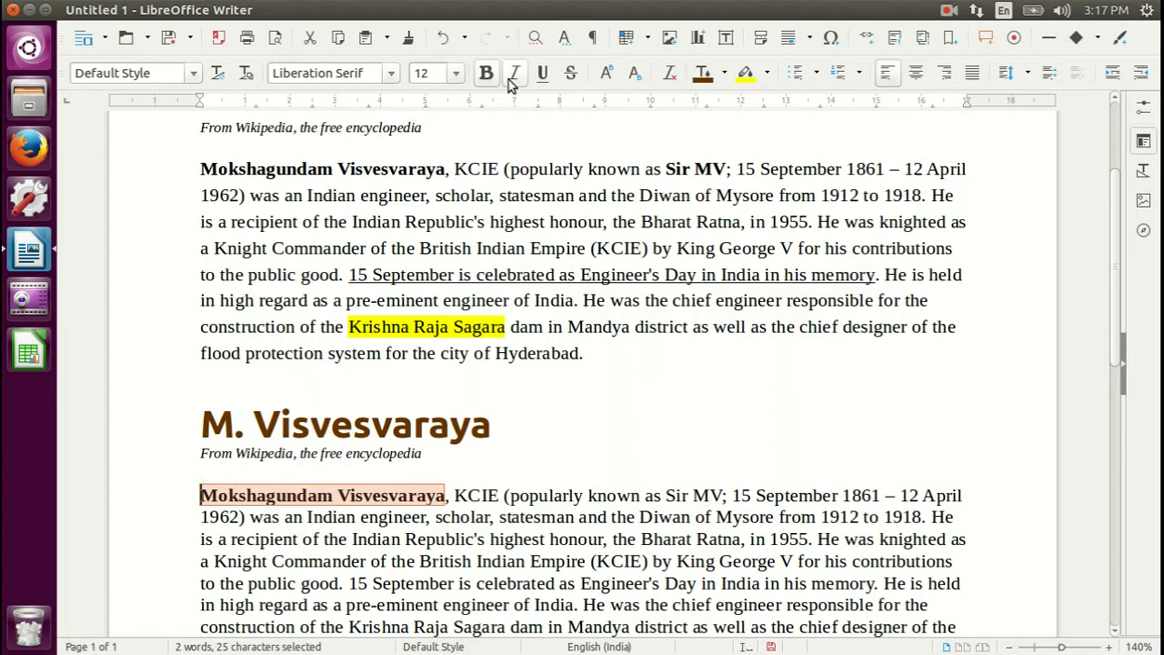
{"action": "left_click", "coordinate": [534, 391]}
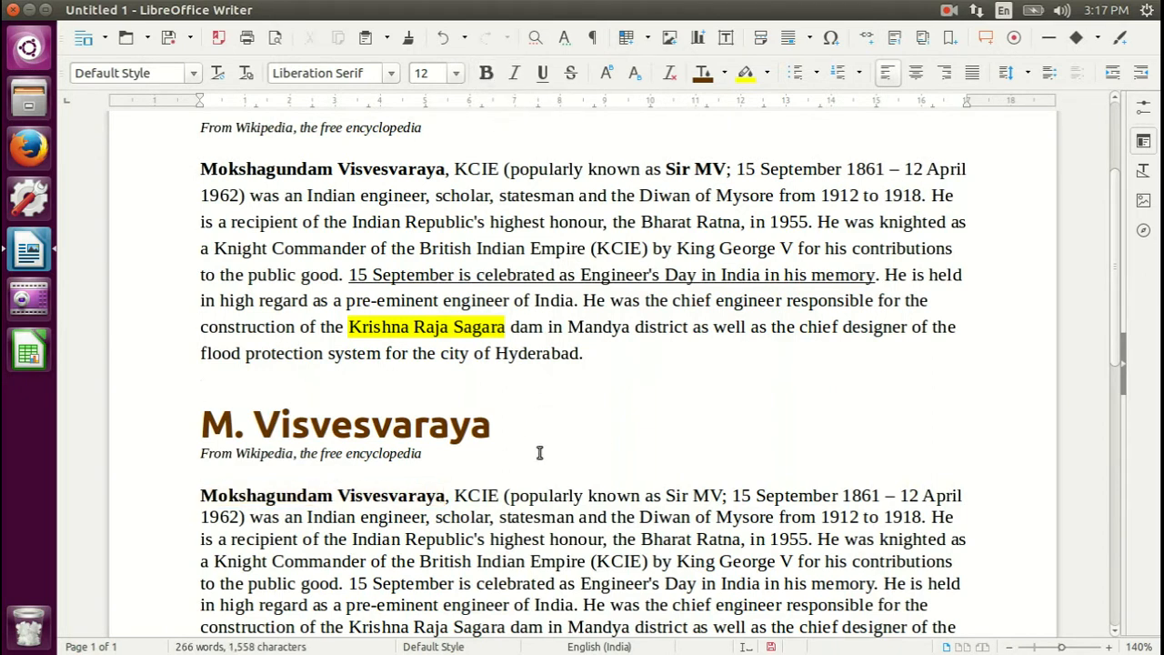
{"action": "left_click_drag", "start_coordinate": [664, 495], "coordinate": [724, 494]}
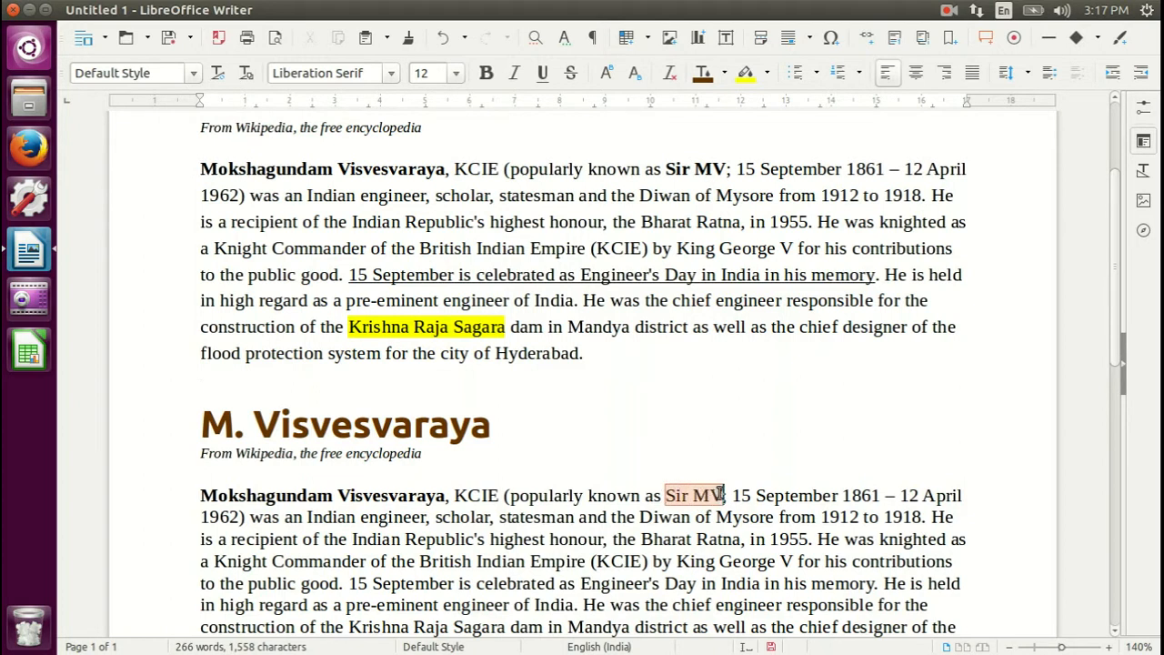
{"action": "left_click", "coordinate": [486, 73]}
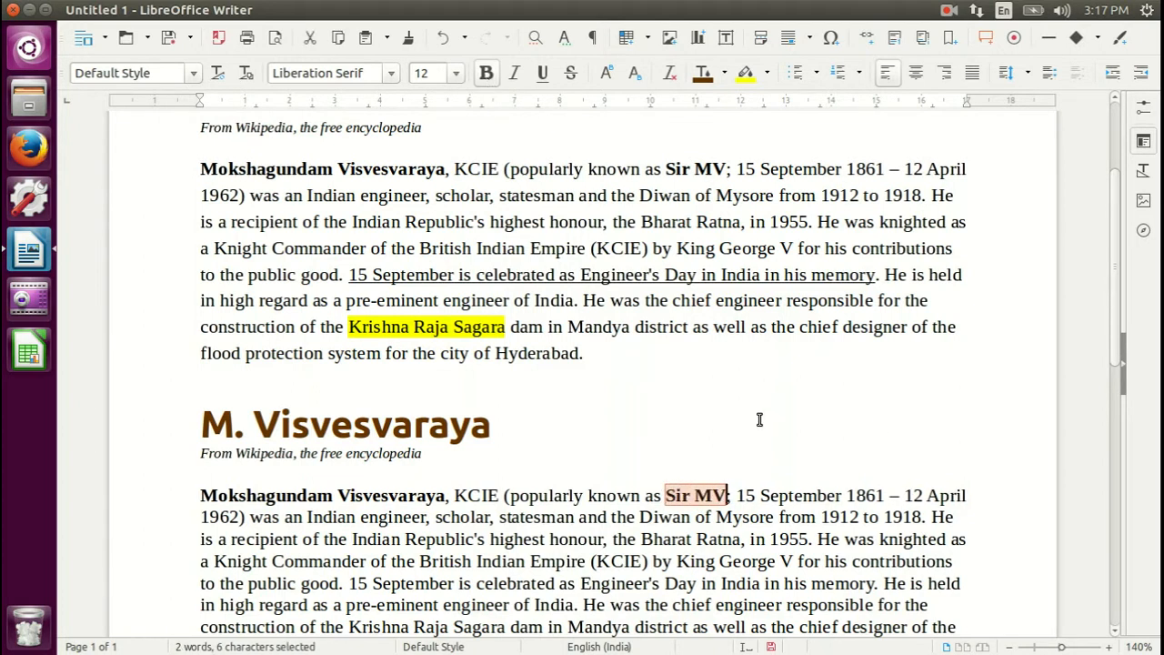
Step: Examine the underlined sentence about Engineer's Day in the original body paragraph
{"action": "scroll", "coordinate": [759, 419], "scroll_direction": "down", "scroll_amount": 1}
{"action": "left_click", "coordinate": [735, 264]}
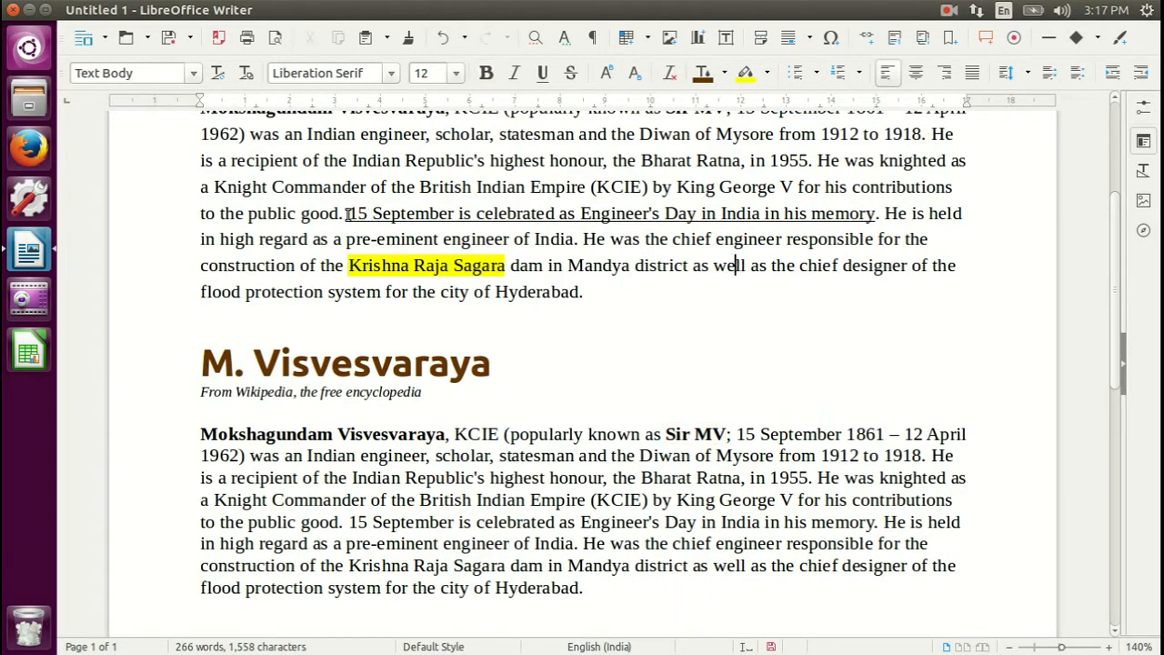
{"action": "left_click_drag", "start_coordinate": [878, 212], "coordinate": [357, 213]}
{"action": "left_click", "coordinate": [527, 262]}
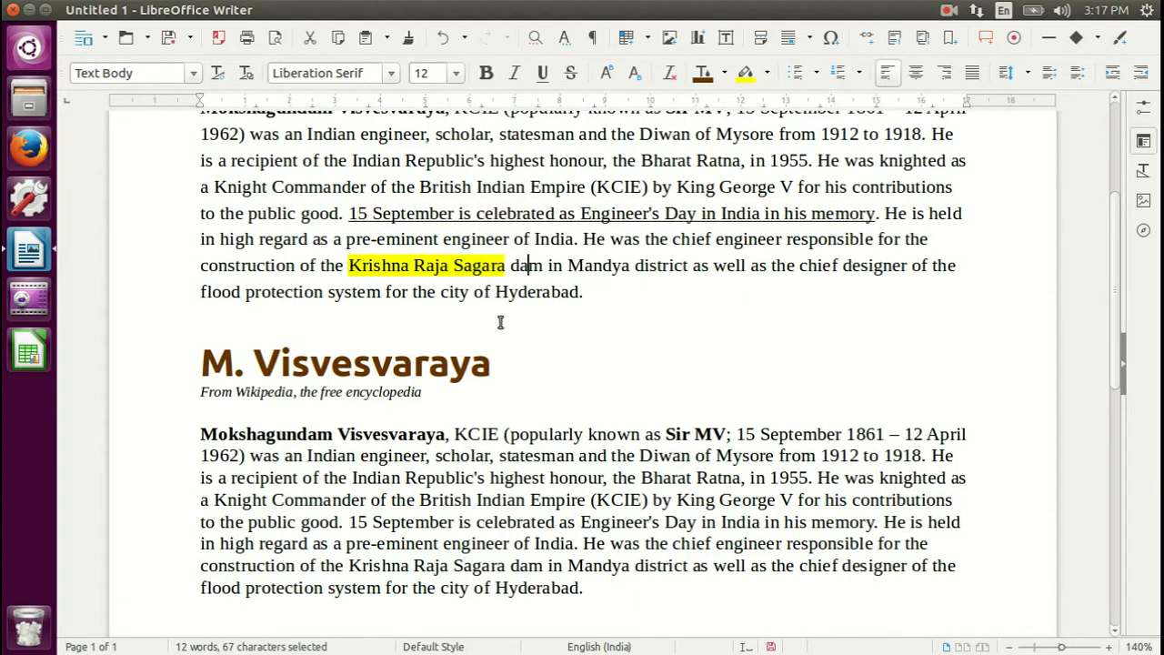
Step: Apply Single underlining to the copy's sentence "15 September is celebrated as Engineer's Day in India in his memory.", previewing Wave first
{"action": "left_click_drag", "start_coordinate": [349, 521], "coordinate": [878, 521]}
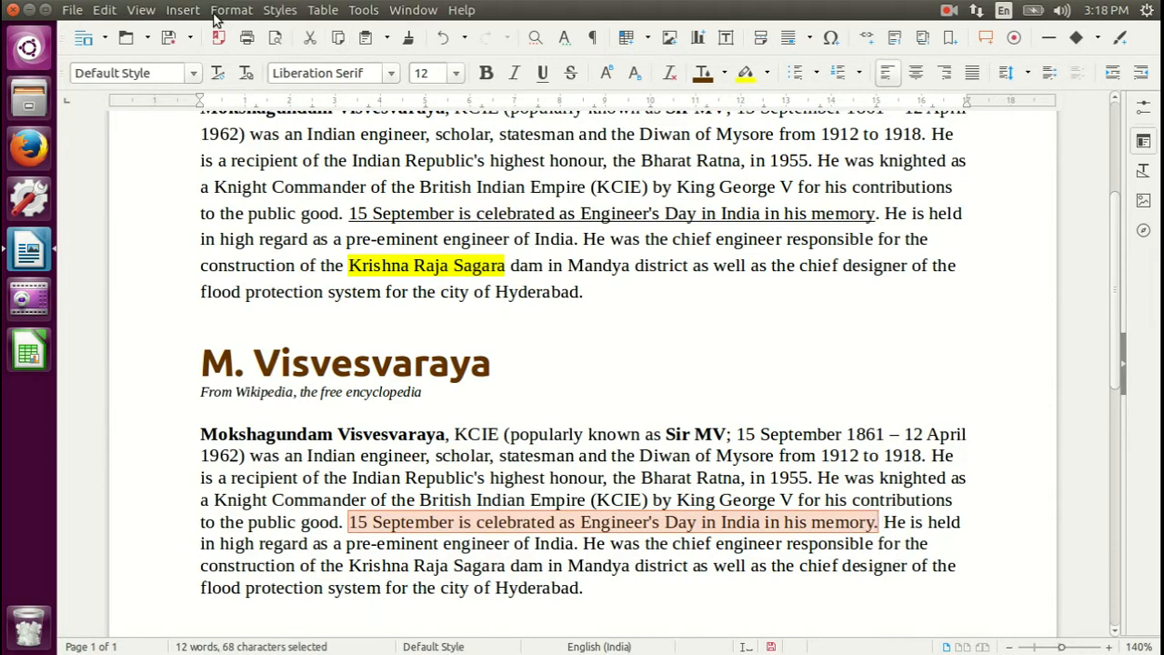
{"action": "left_click", "coordinate": [230, 10]}
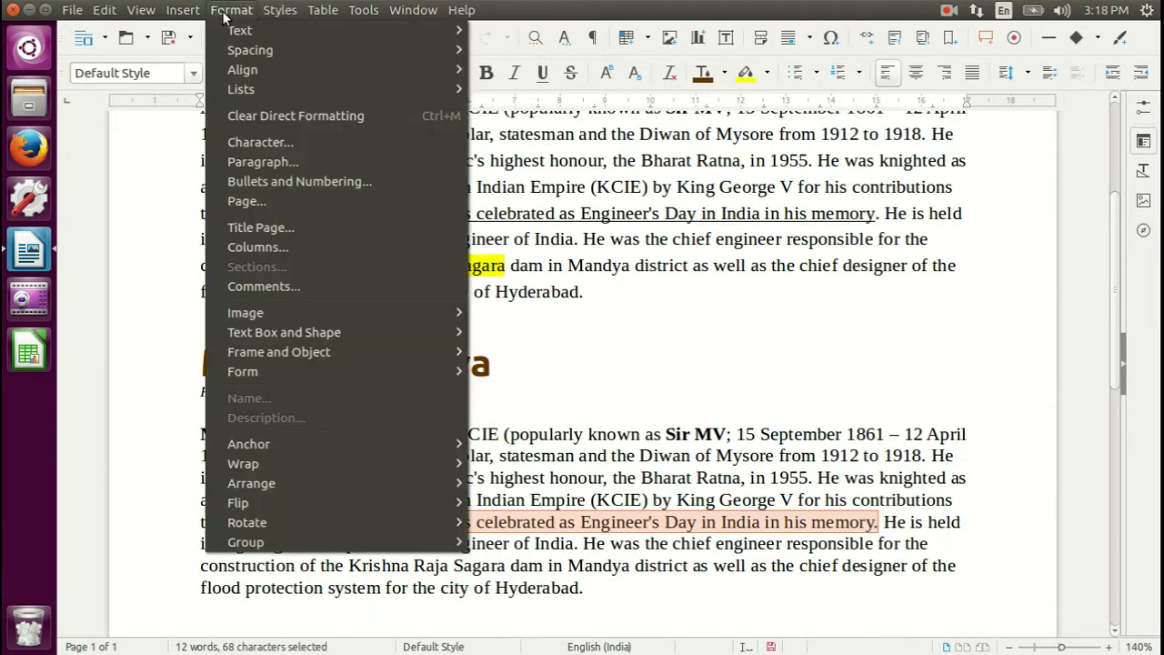
{"action": "left_click", "coordinate": [262, 143]}
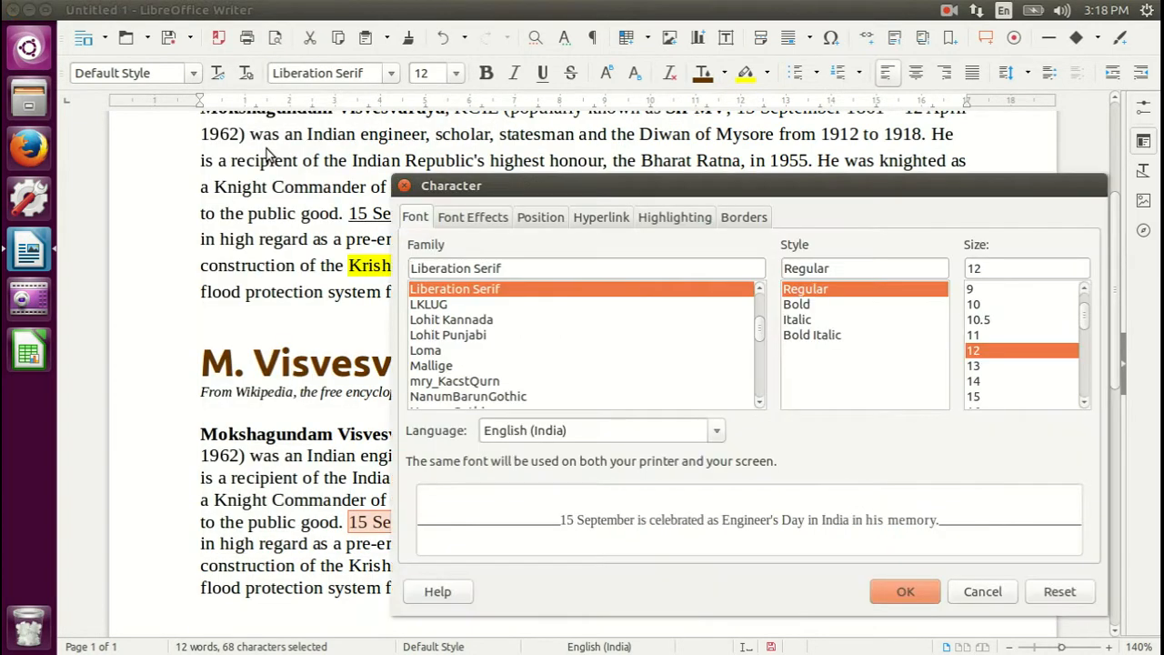
{"action": "left_click", "coordinate": [465, 221]}
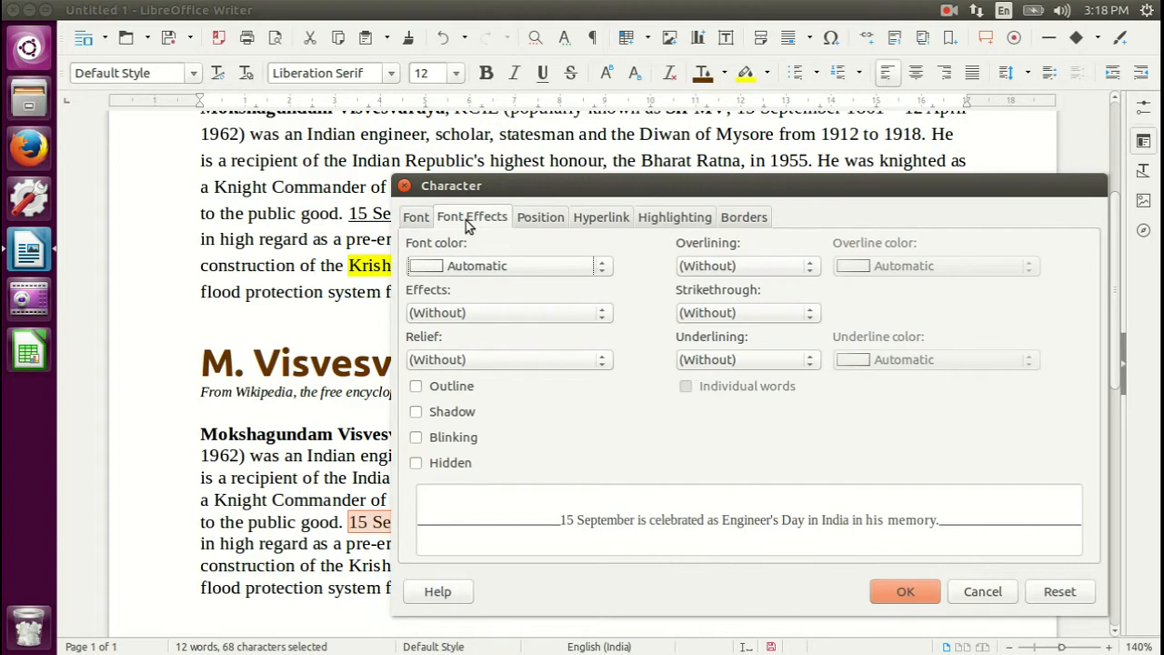
{"action": "left_click", "coordinate": [758, 361]}
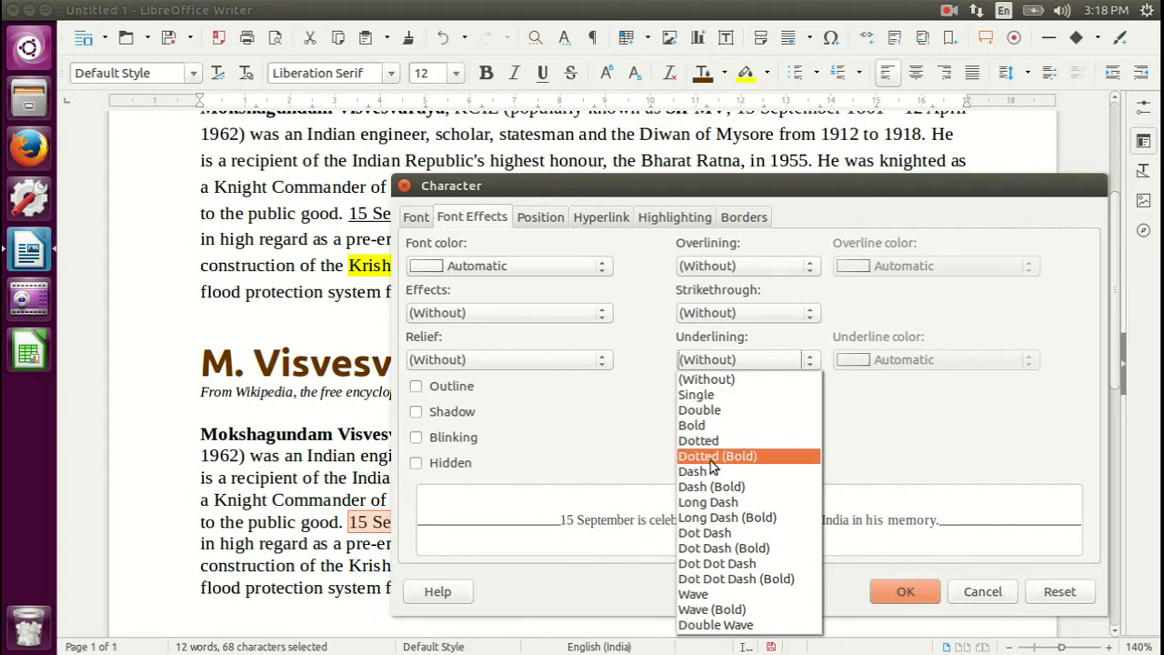
{"action": "left_click", "coordinate": [704, 595]}
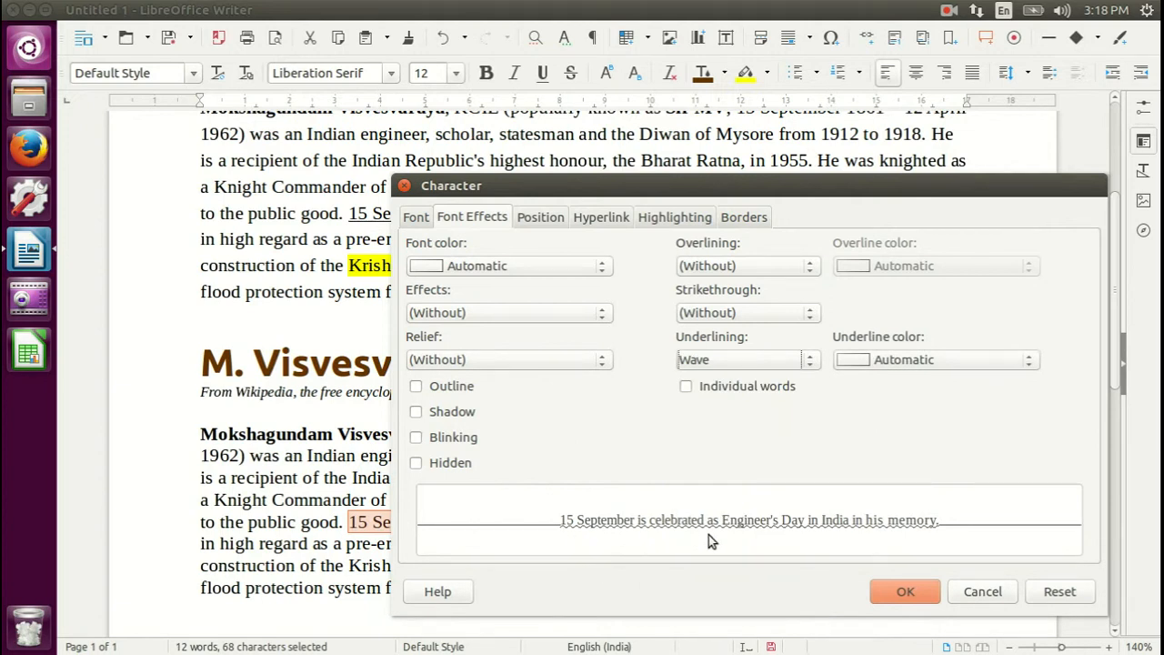
{"action": "left_click", "coordinate": [810, 363]}
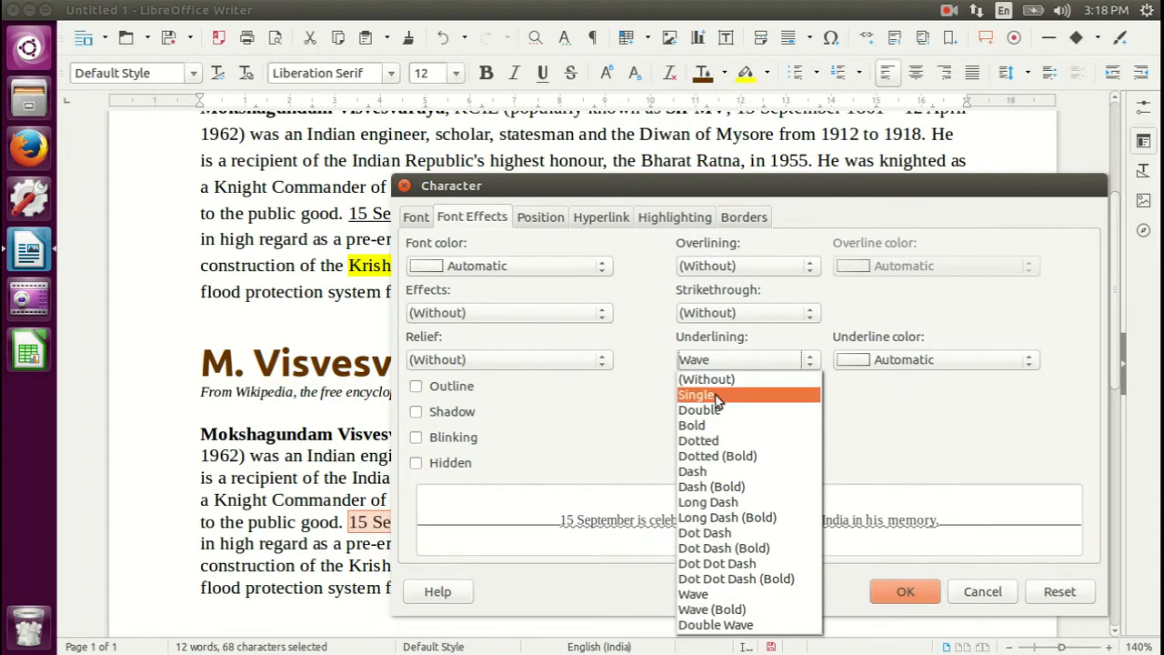
{"action": "left_click", "coordinate": [717, 396]}
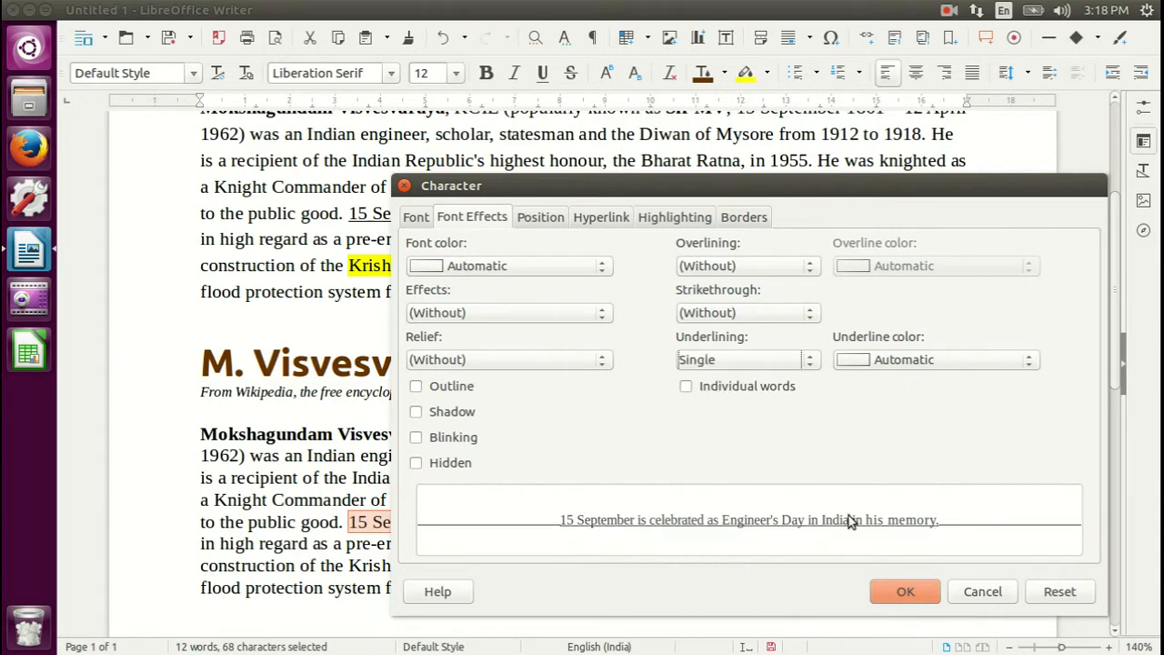
{"action": "left_click", "coordinate": [920, 600]}
{"action": "left_click", "coordinate": [462, 527]}
{"action": "left_click", "coordinate": [697, 478]}
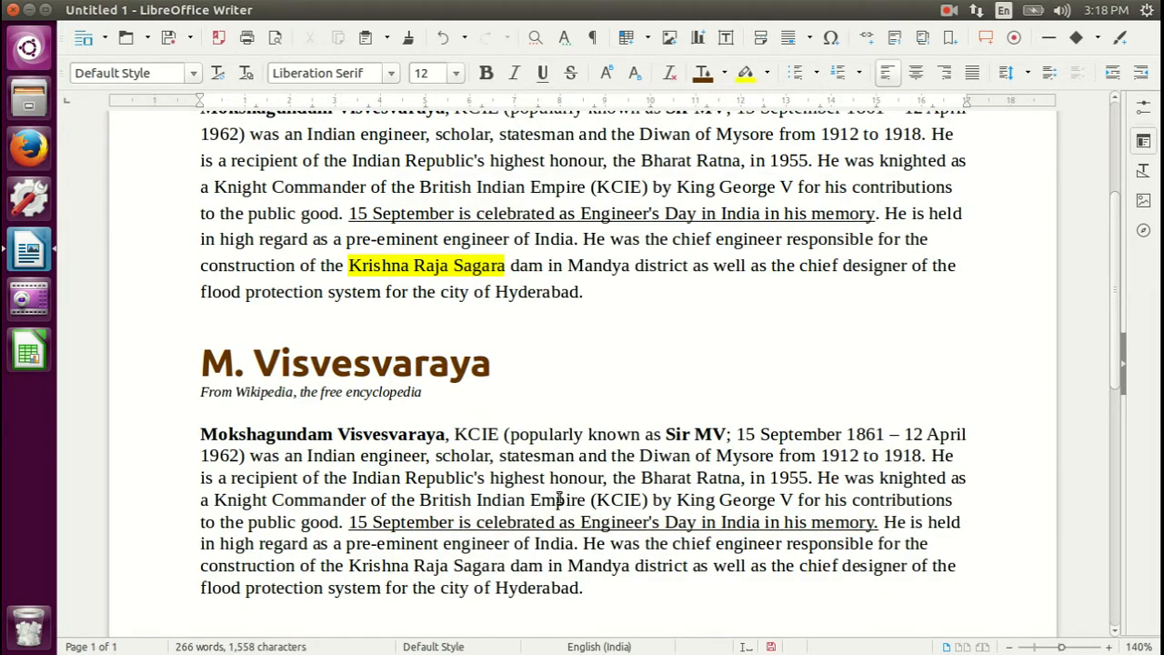
Step: Try a yellow highlight on "Krishna Raja Sagara" in the copy's body paragraph and undo it
{"action": "scroll", "coordinate": [559, 499], "scroll_direction": "down", "scroll_amount": 1}
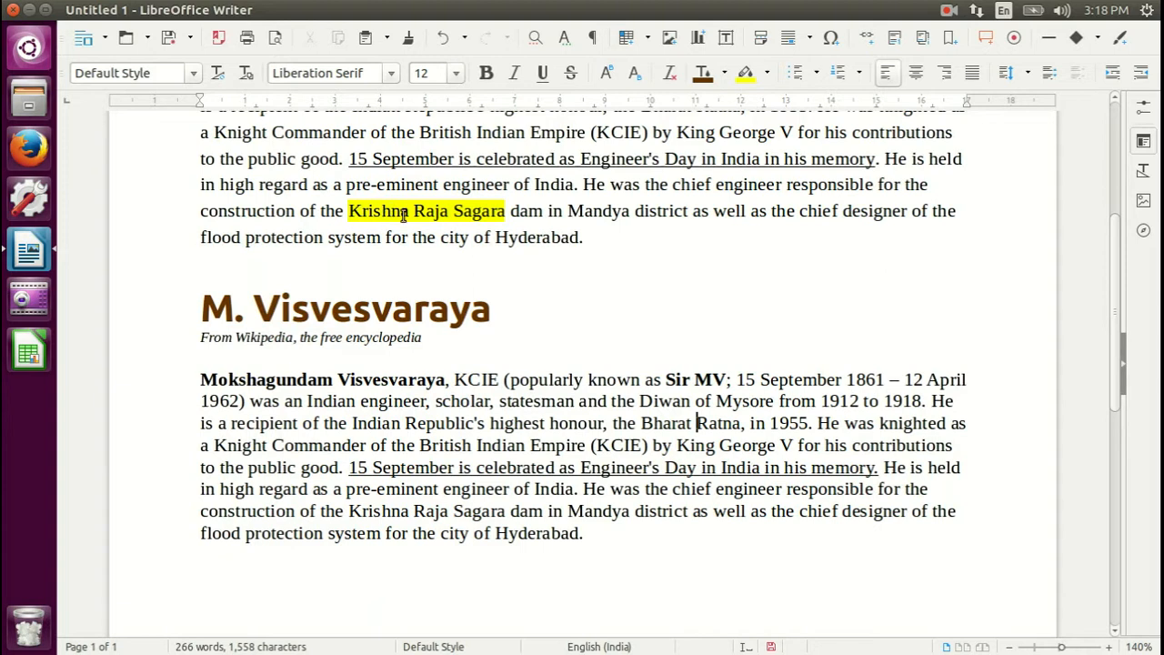
{"action": "left_click_drag", "start_coordinate": [347, 210], "coordinate": [504, 210]}
{"action": "left_click", "coordinate": [533, 210]}
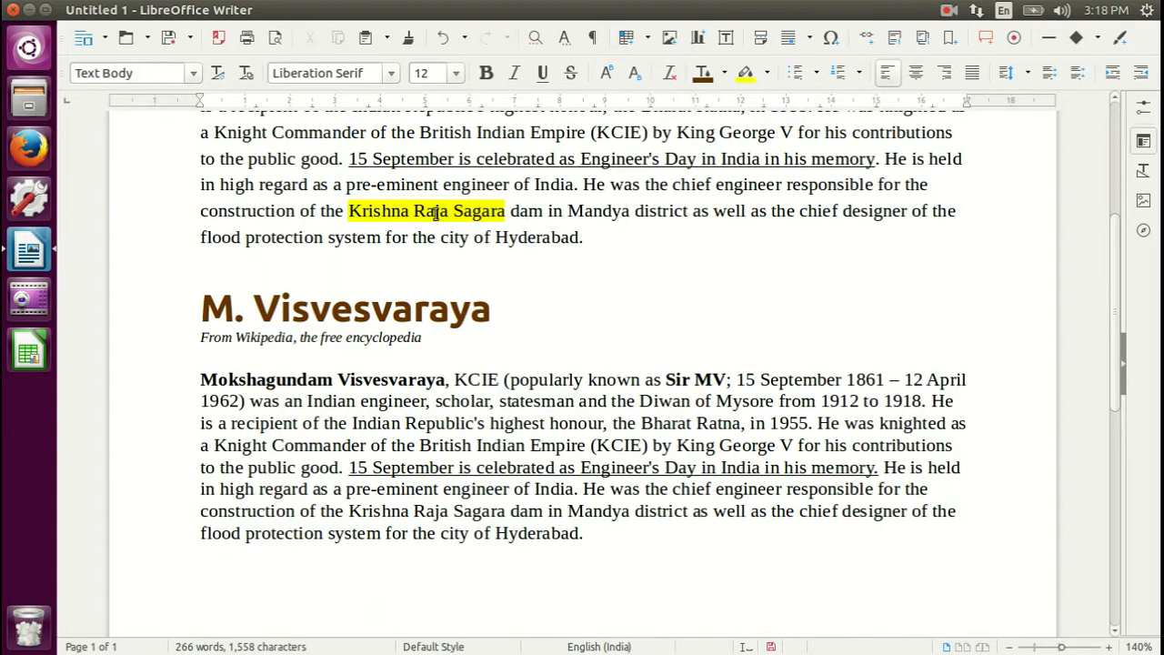
{"action": "left_click_drag", "start_coordinate": [348, 511], "coordinate": [503, 511]}
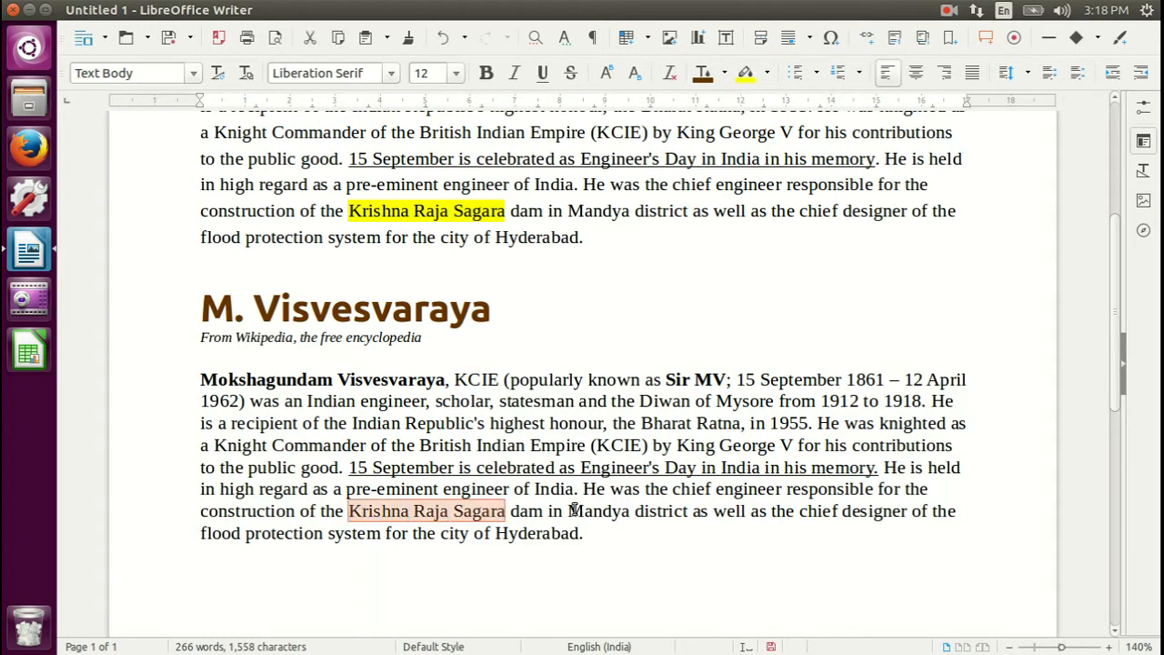
{"action": "left_click", "coordinate": [744, 79]}
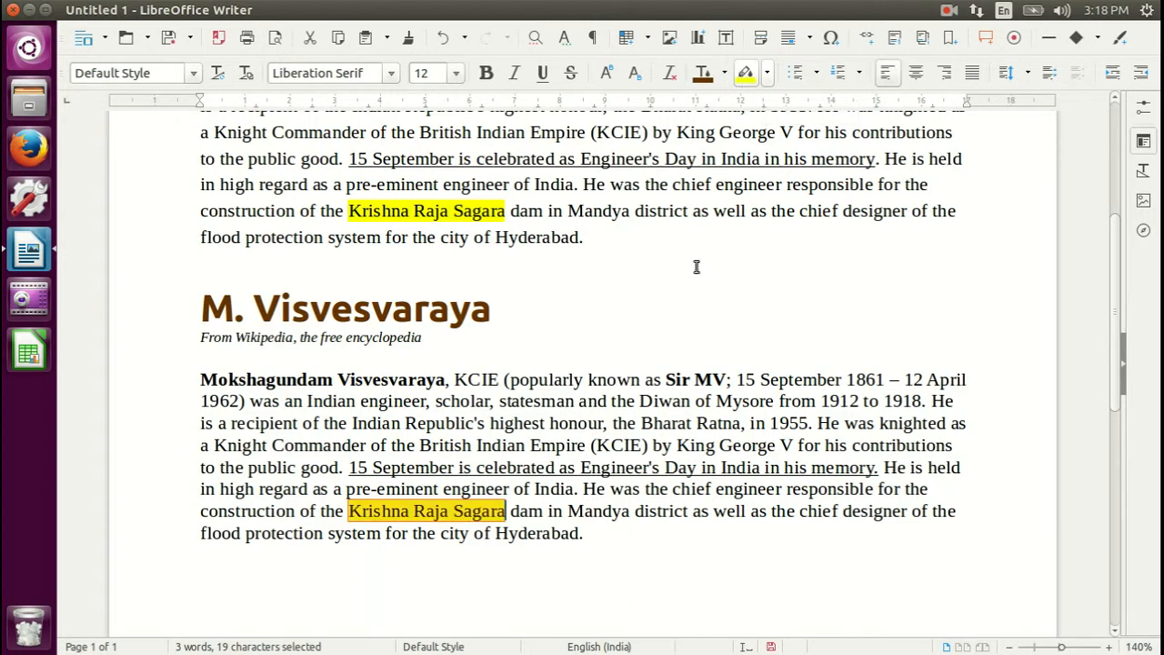
{"action": "left_click", "coordinate": [549, 511]}
{"action": "left_click_drag", "start_coordinate": [341, 512], "coordinate": [510, 511]}
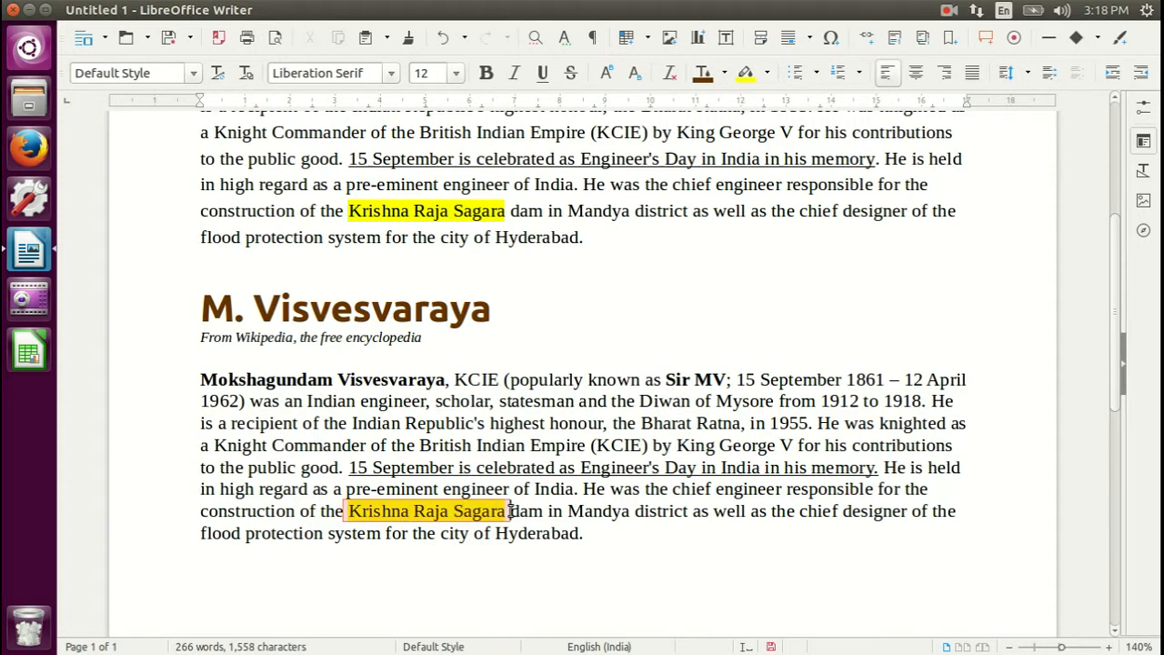
{"action": "left_click", "coordinate": [585, 511]}
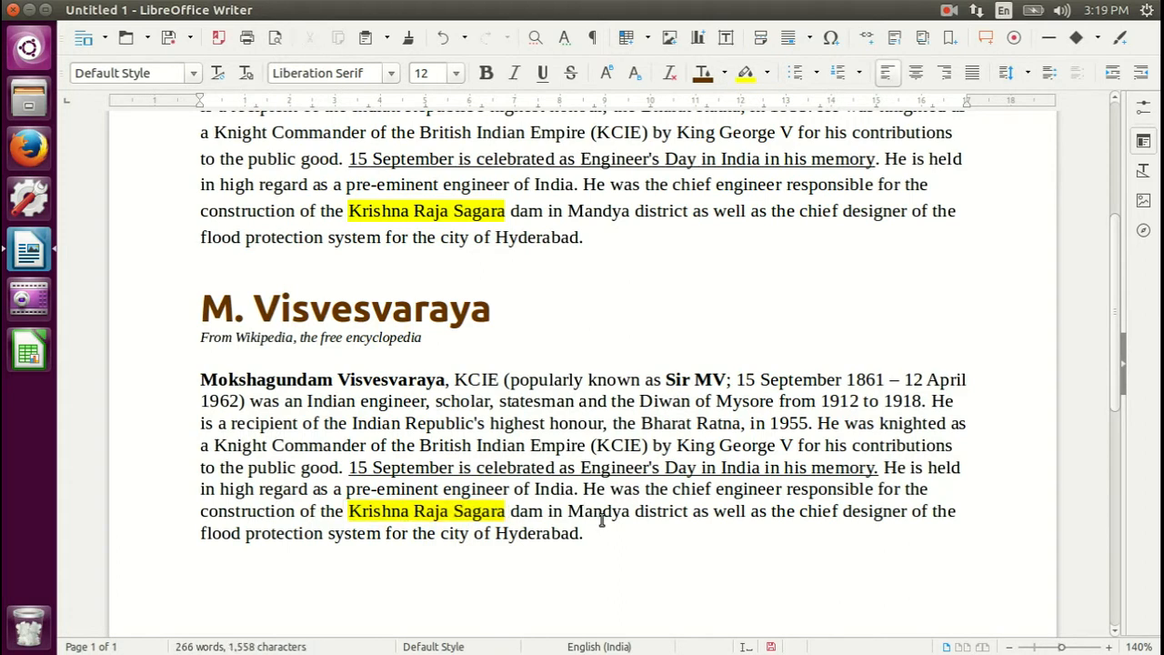
{"action": "key", "text": "ctrl+z"}
{"action": "key", "text": "ctrl+z"}
Step: Highlight "Krishna Raja Sagara" in the copy's body paragraph with yellow-green through the character formatting, previewing Yellow 2 first
{"action": "left_click", "coordinate": [349, 511]}
{"action": "left_click_drag", "start_coordinate": [349, 511], "coordinate": [505, 511]}
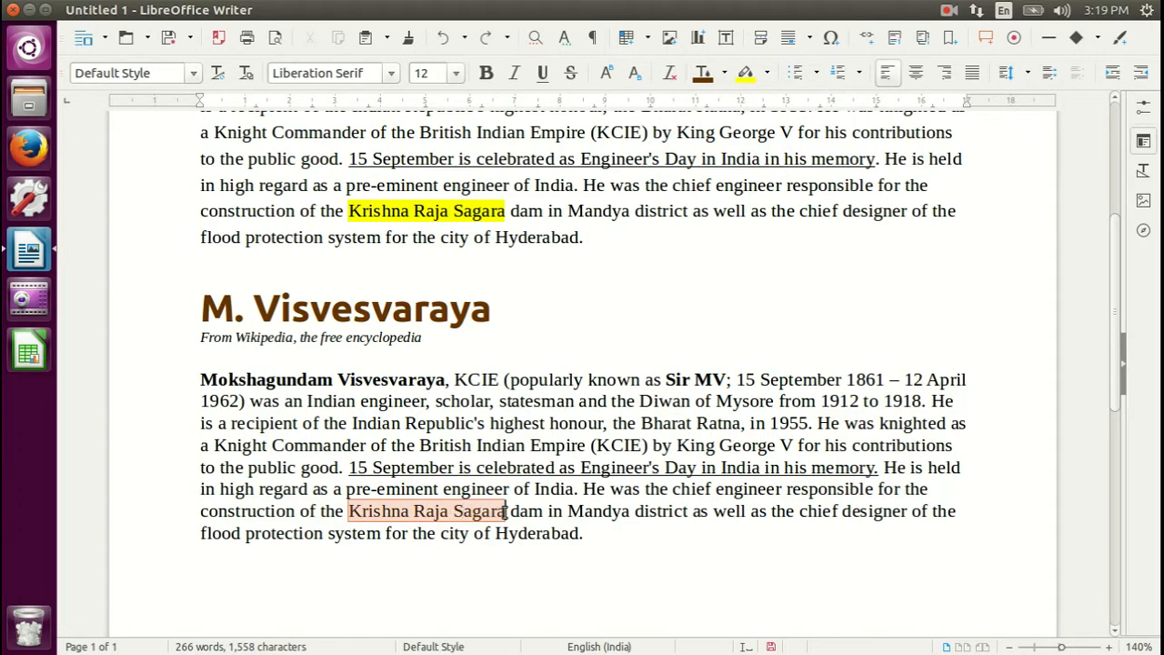
{"action": "left_click", "coordinate": [229, 10]}
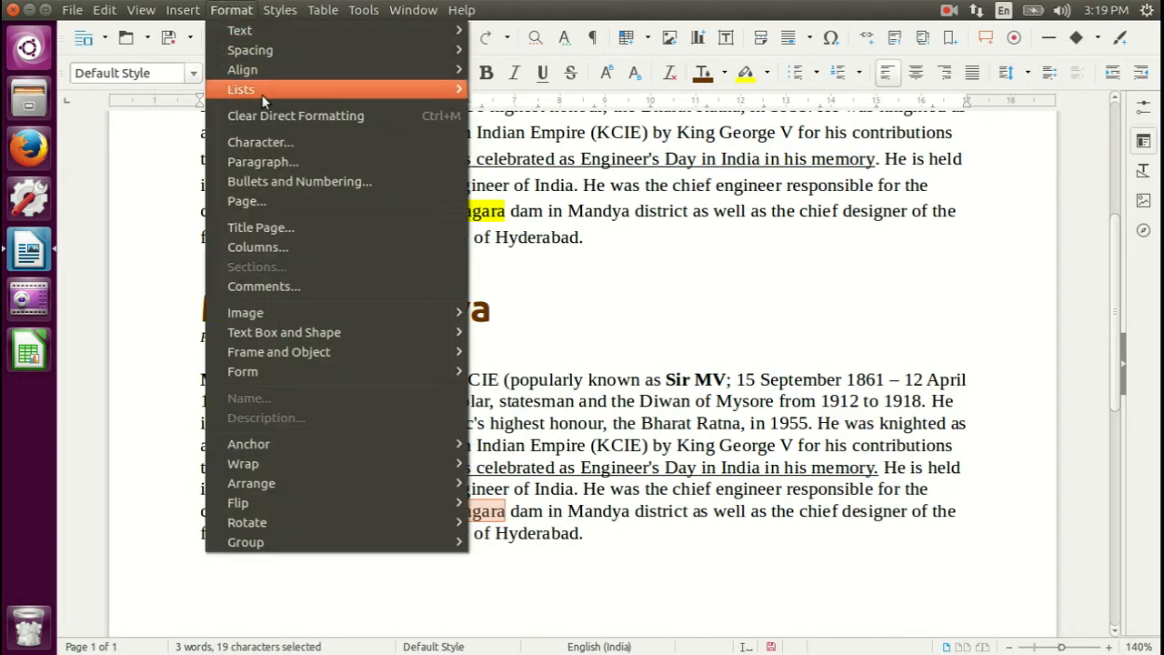
{"action": "left_click", "coordinate": [269, 142]}
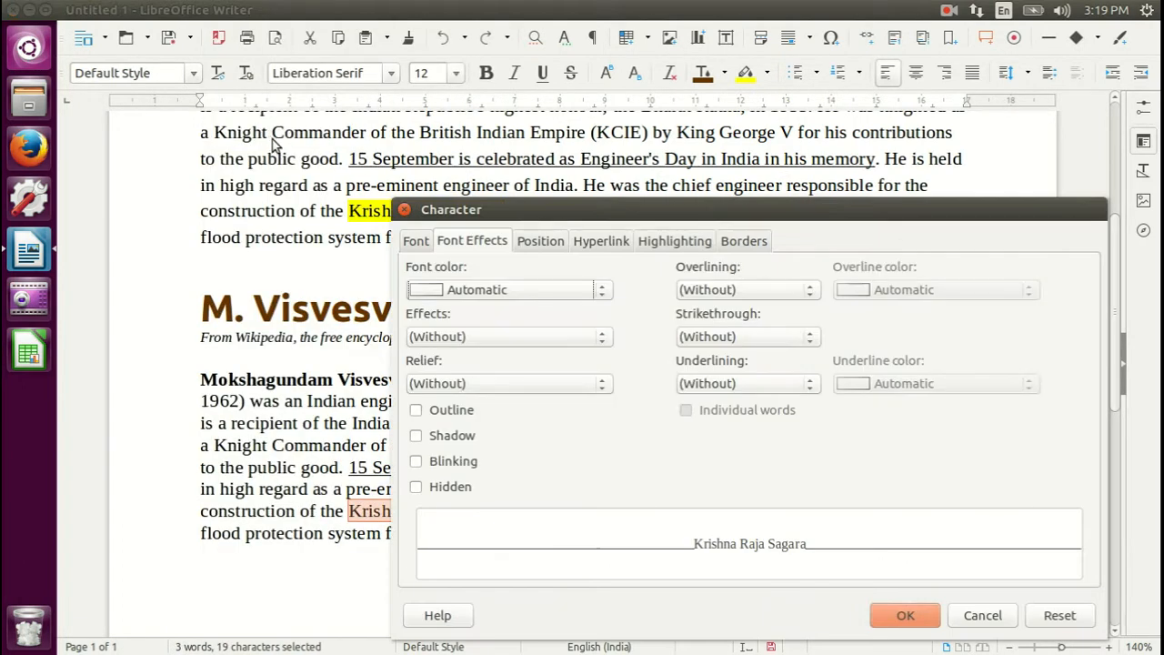
{"action": "left_click", "coordinate": [669, 244]}
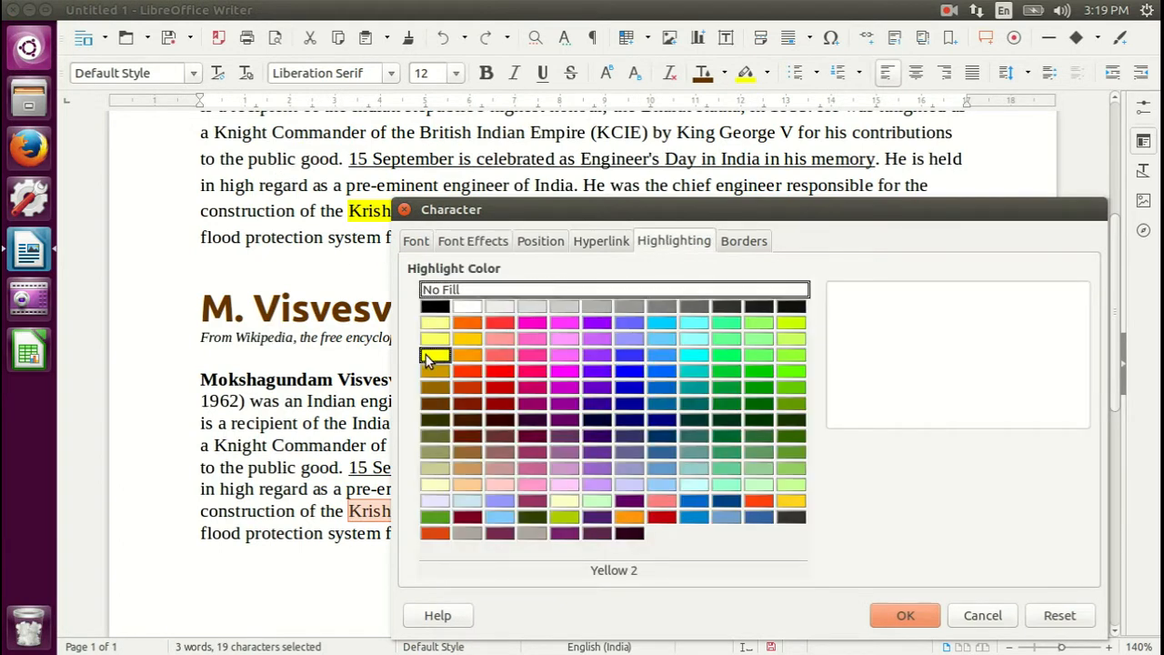
{"action": "left_click", "coordinate": [428, 355]}
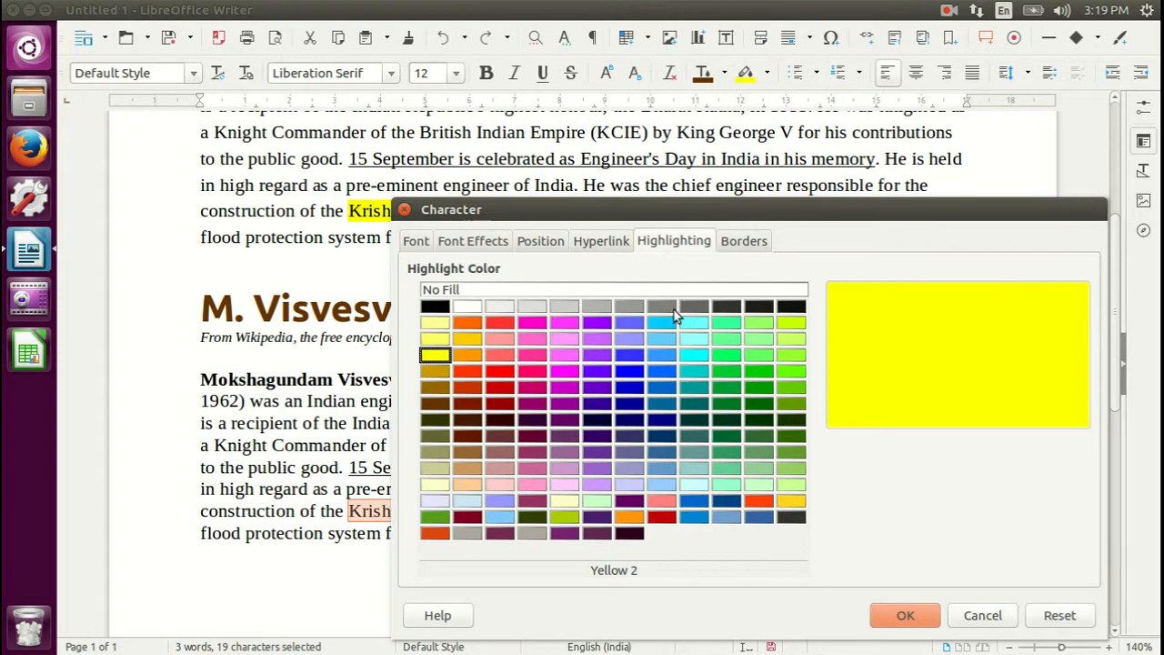
{"action": "left_click", "coordinate": [790, 323]}
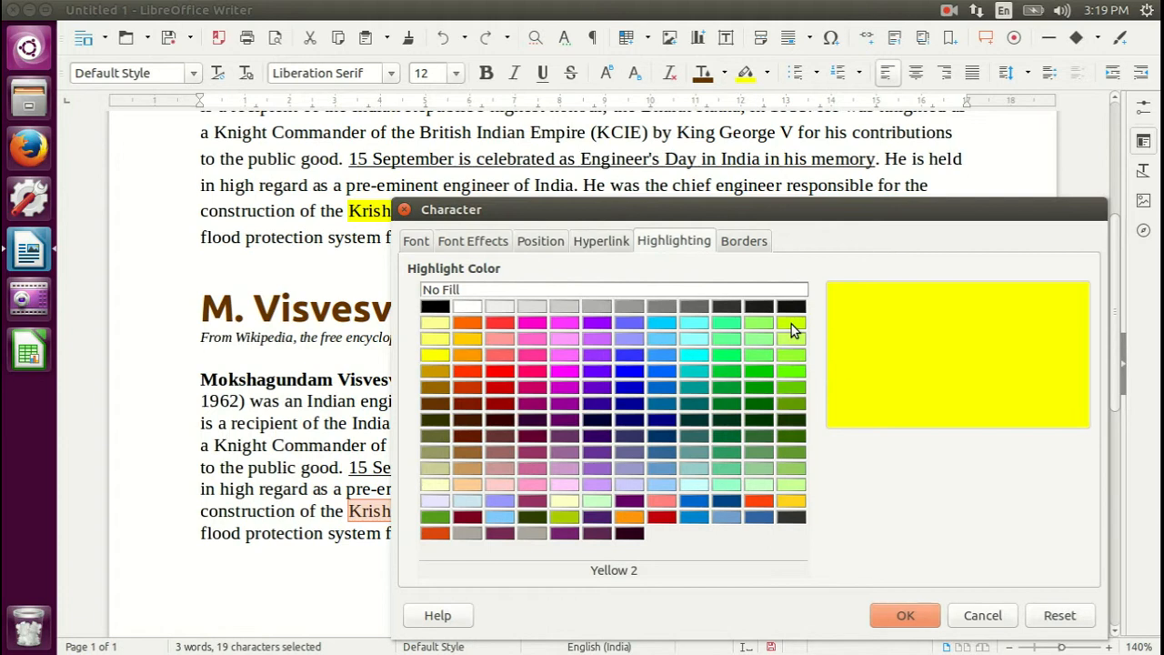
{"action": "left_click", "coordinate": [905, 616]}
{"action": "left_click", "coordinate": [686, 511]}
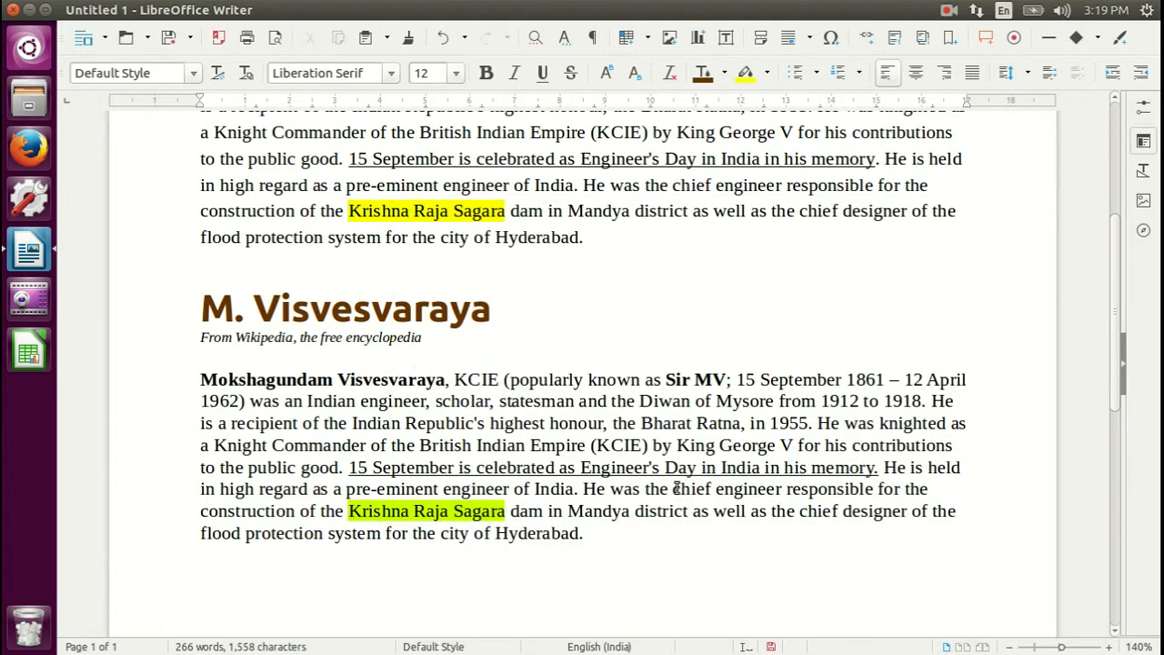
Step: Compare the formatting of the original text and its copy, from the titles down to the highlighted words
{"action": "scroll", "coordinate": [677, 488], "scroll_direction": "up", "scroll_amount": 4}
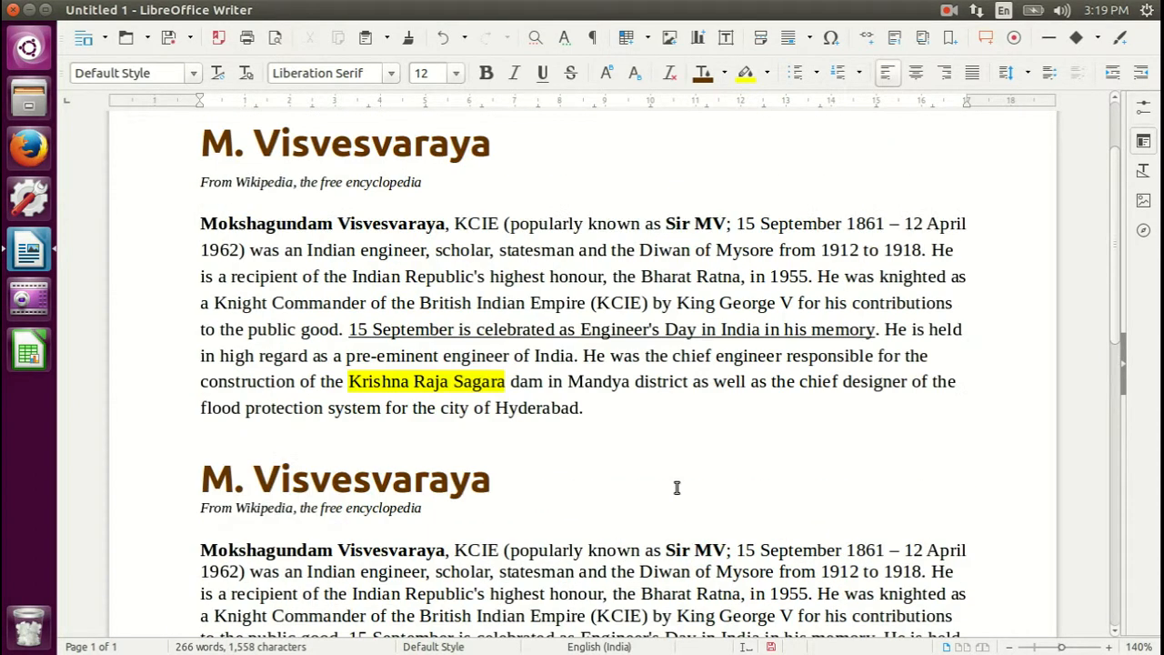
{"action": "scroll", "coordinate": [744, 464], "scroll_direction": "down", "scroll_amount": 5}
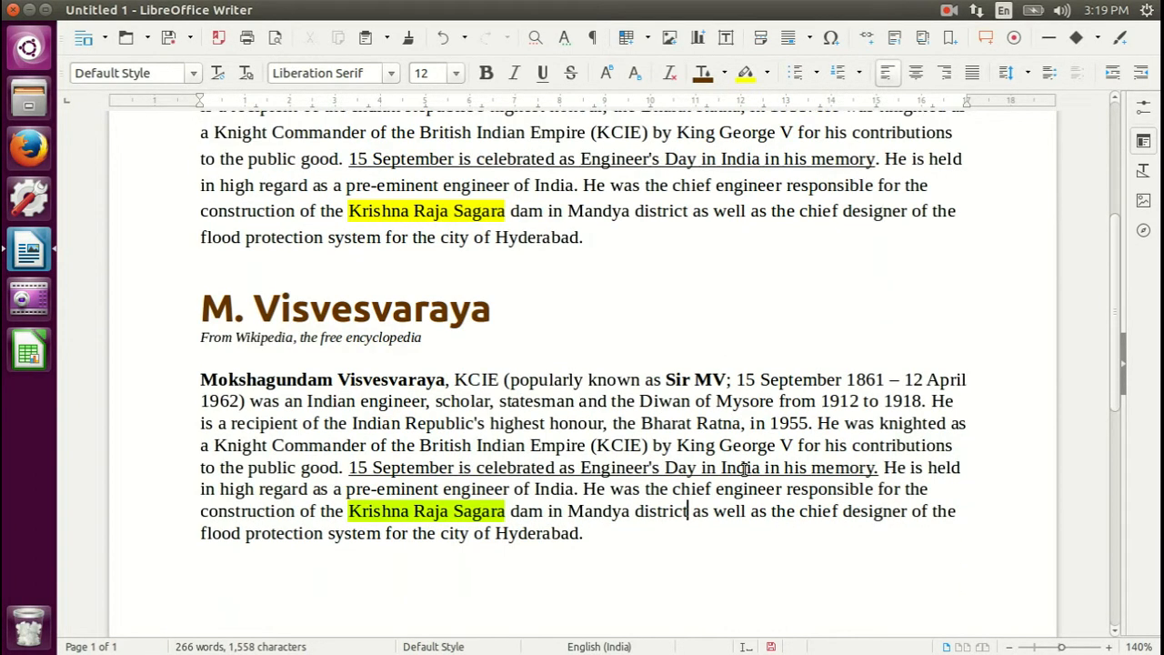
{"action": "scroll", "coordinate": [743, 469], "scroll_direction": "up", "scroll_amount": 1}
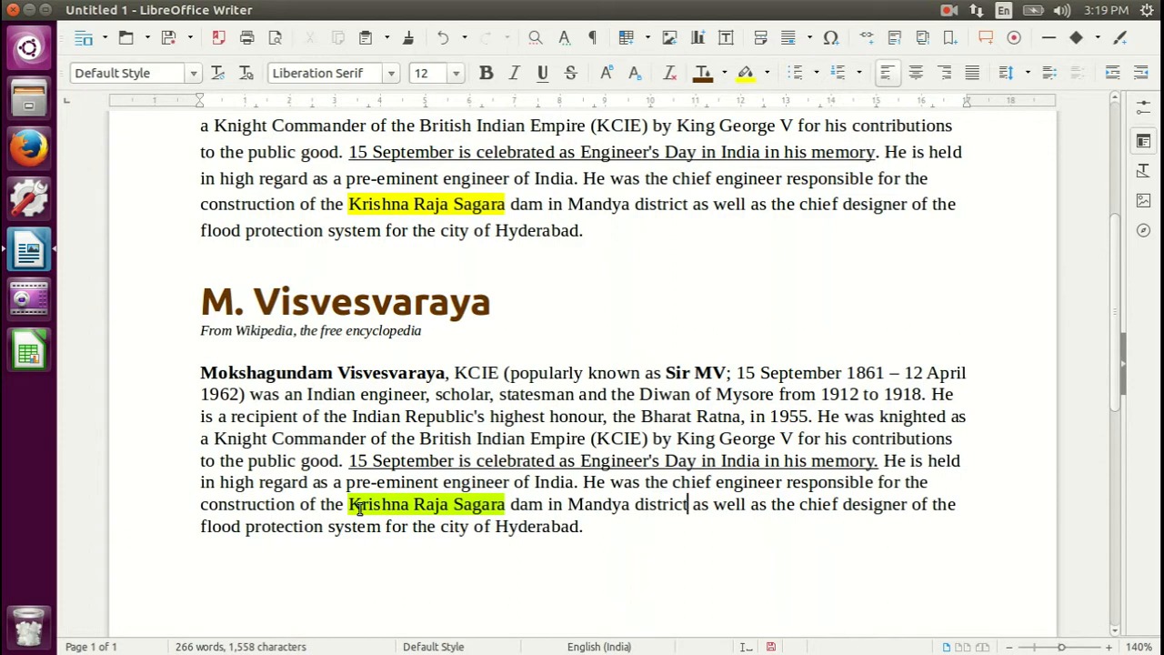
Step: Review the original text against its copy once more, checking the titles, bold names, underlined sentence and highlighted words
{"action": "scroll", "coordinate": [771, 511], "scroll_direction": "up", "scroll_amount": 5}
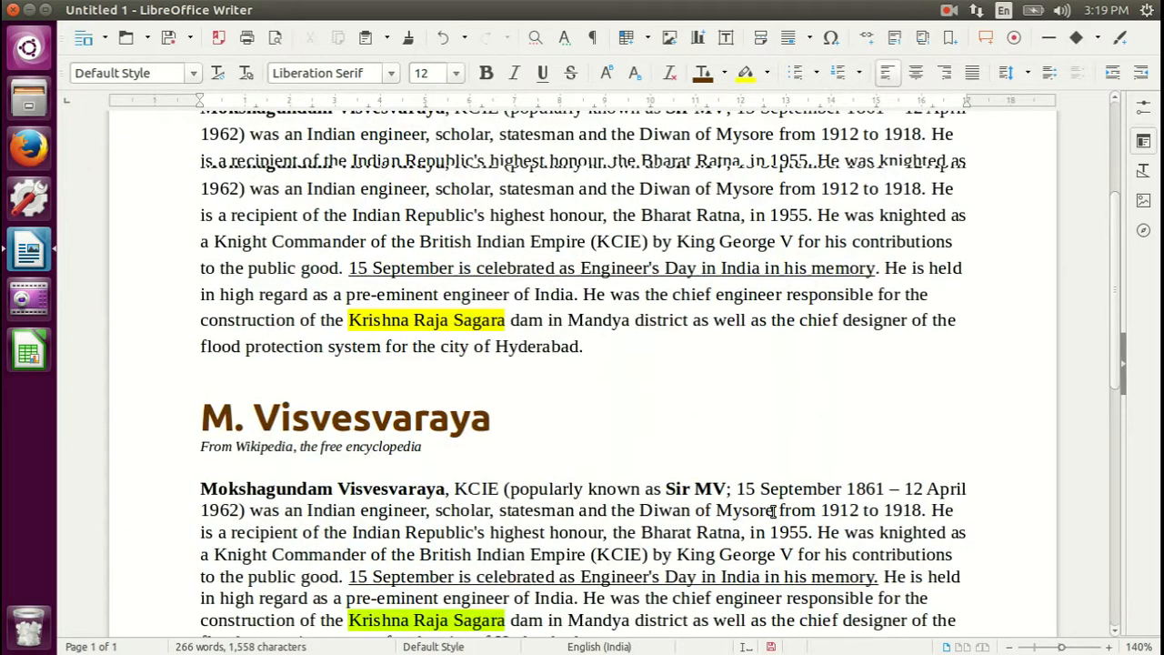
{"action": "scroll", "coordinate": [773, 512], "scroll_direction": "up", "scroll_amount": 1}
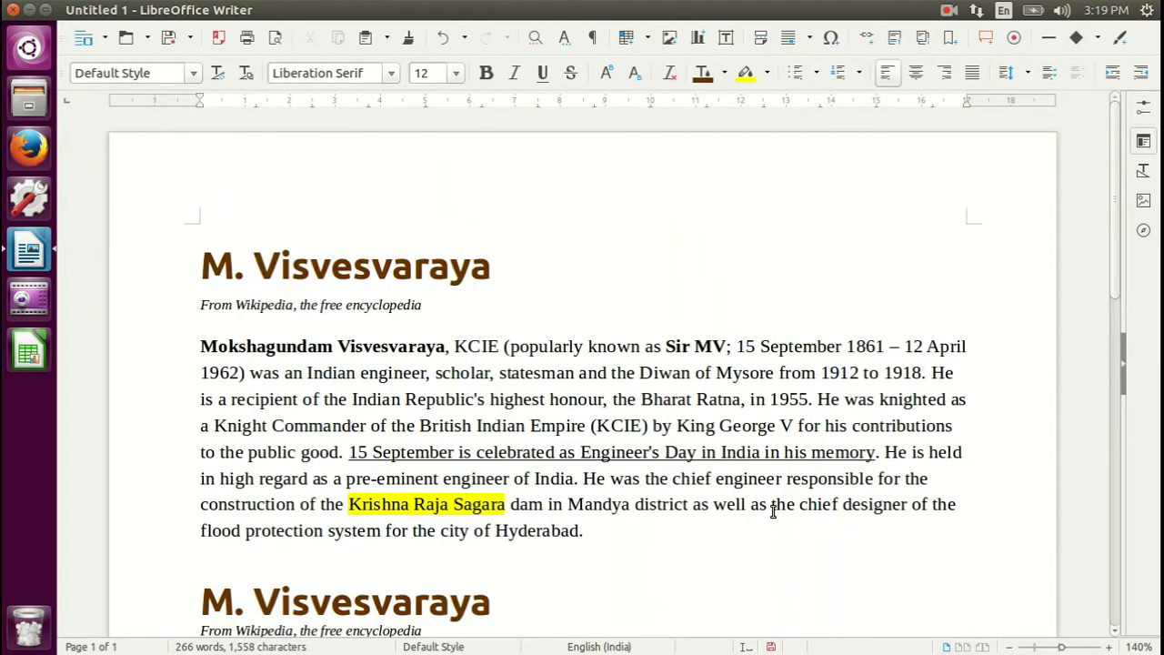
{"action": "scroll", "coordinate": [773, 511], "scroll_direction": "down", "scroll_amount": 3}
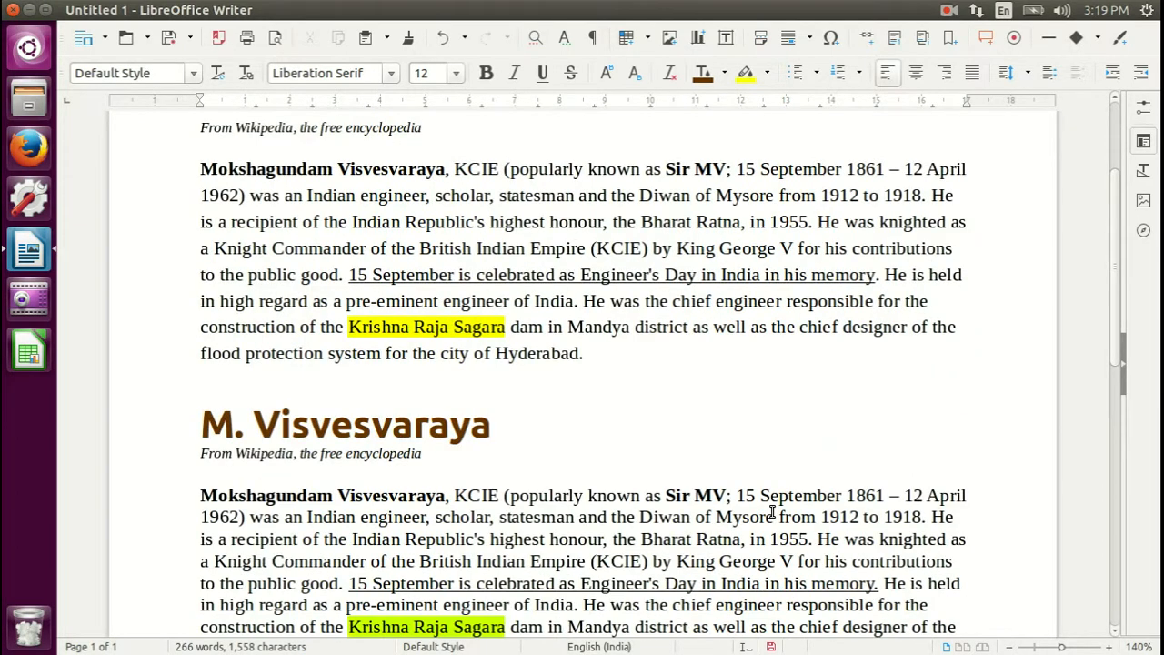
{"action": "scroll", "coordinate": [772, 512], "scroll_direction": "down", "scroll_amount": 1}
{"action": "scroll", "coordinate": [771, 512], "scroll_direction": "down", "scroll_amount": 1}
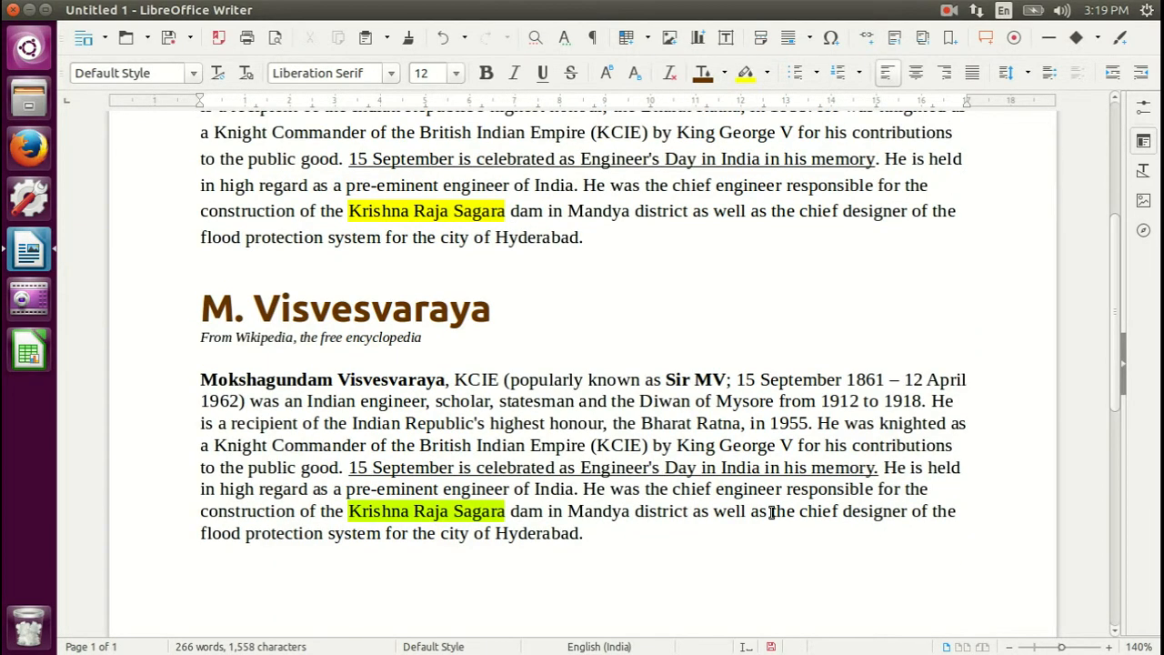
{"action": "scroll", "coordinate": [761, 506], "scroll_direction": "up", "scroll_amount": 5}
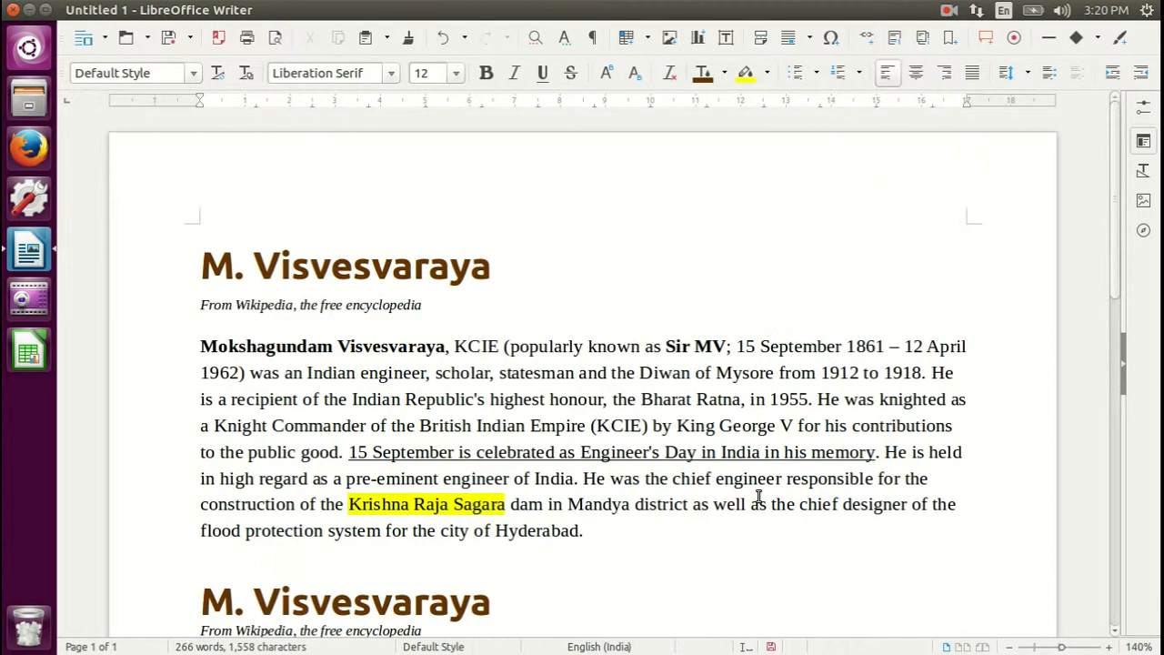
Step: Clone the formatting of the original "M. Visvesvaraya" title onto the copy's title
{"action": "left_click", "coordinate": [418, 273]}
{"action": "left_click_drag", "start_coordinate": [202, 266], "coordinate": [491, 268]}
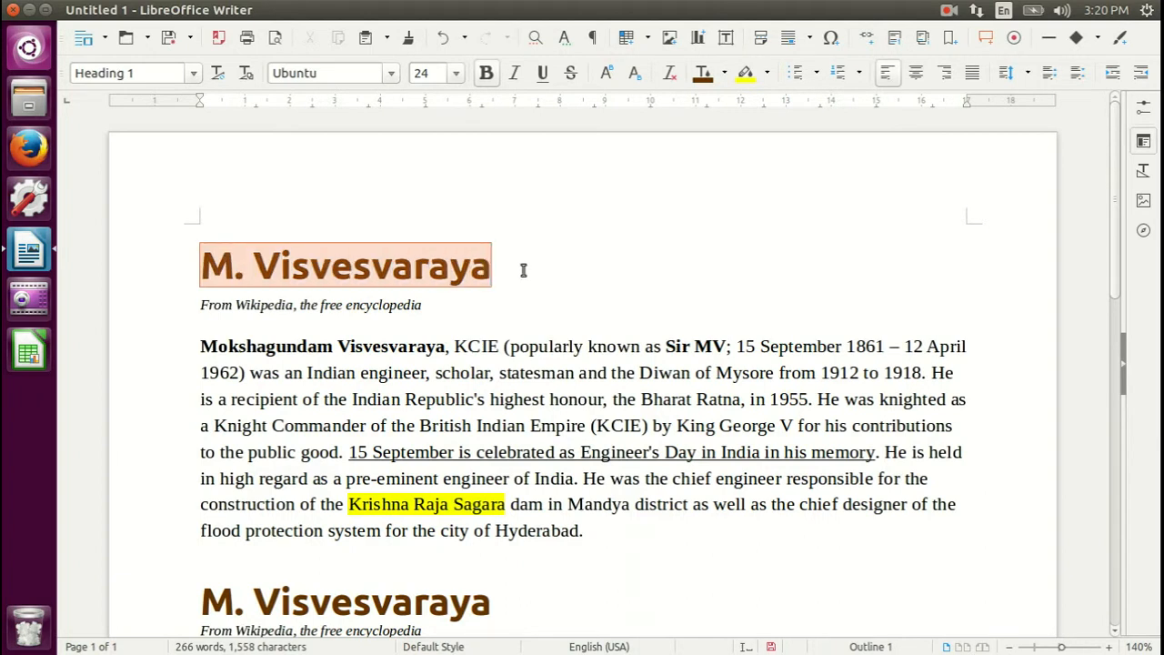
{"action": "left_click", "coordinate": [521, 270]}
{"action": "left_click", "coordinate": [207, 263]}
{"action": "left_click_drag", "start_coordinate": [209, 264], "coordinate": [494, 271]}
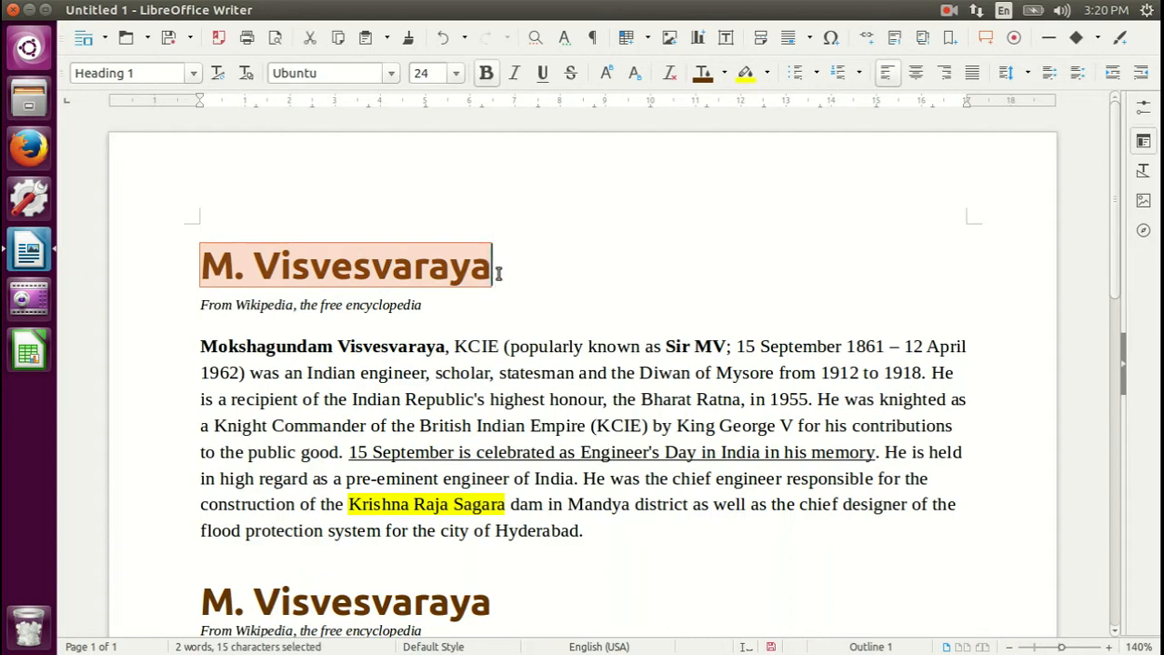
{"action": "left_click", "coordinate": [408, 42]}
{"action": "scroll", "coordinate": [435, 170], "scroll_direction": "down", "scroll_amount": 3}
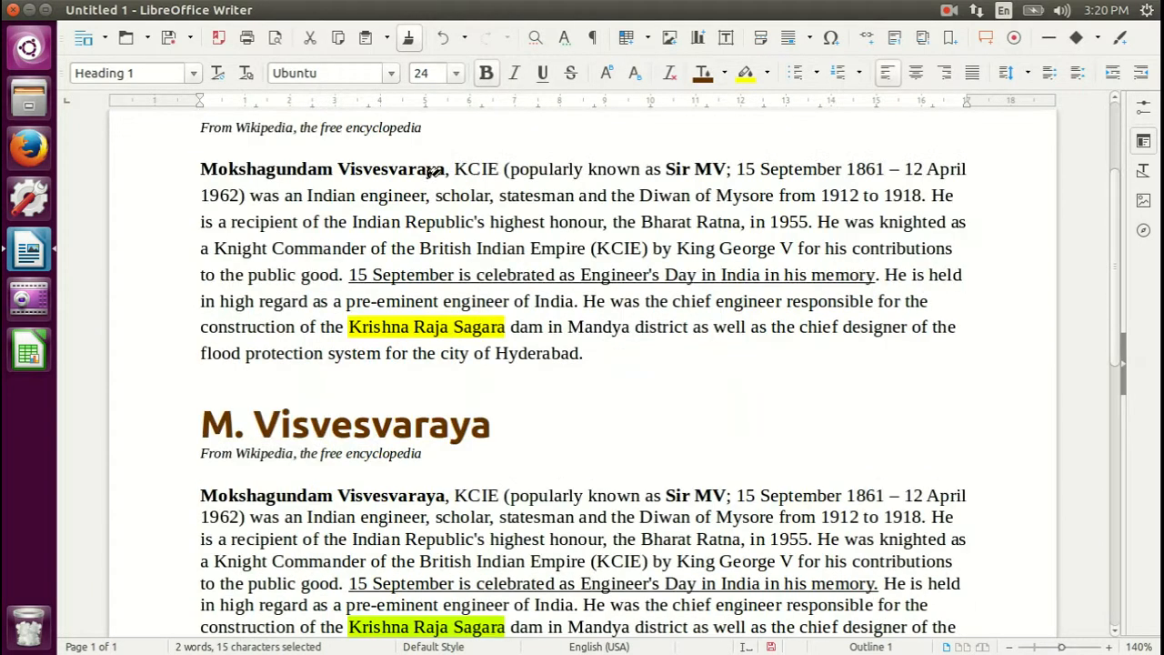
{"action": "scroll", "coordinate": [449, 340], "scroll_direction": "up", "scroll_amount": 2}
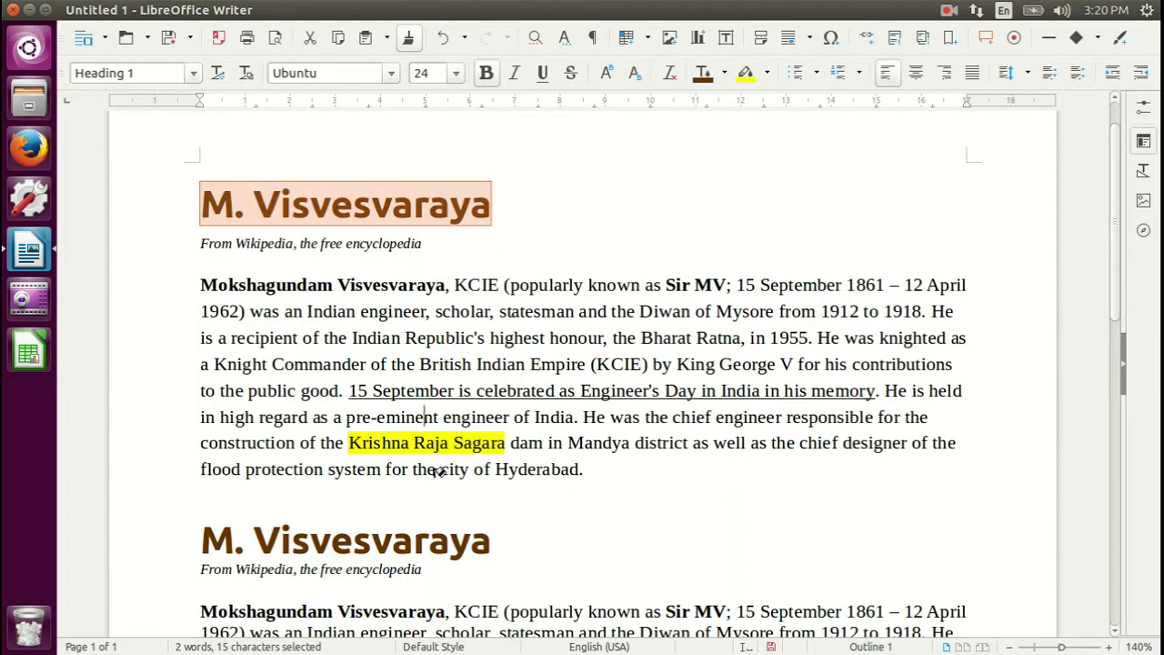
{"action": "left_click_drag", "start_coordinate": [492, 539], "coordinate": [209, 540]}
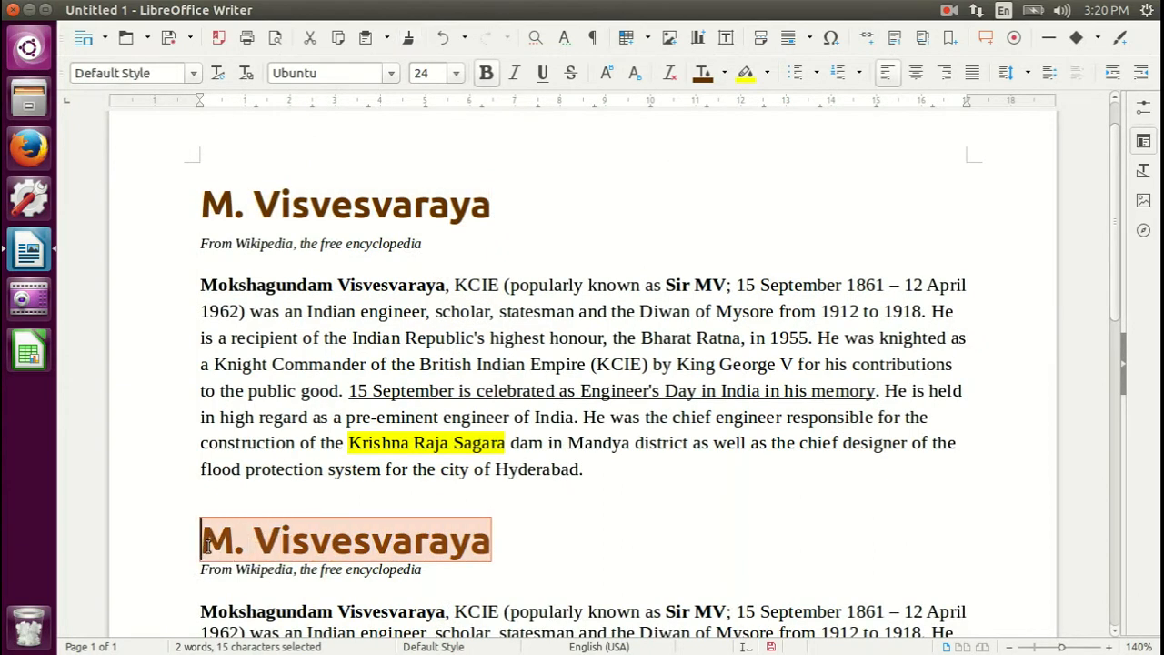
{"action": "left_click", "coordinate": [560, 482]}
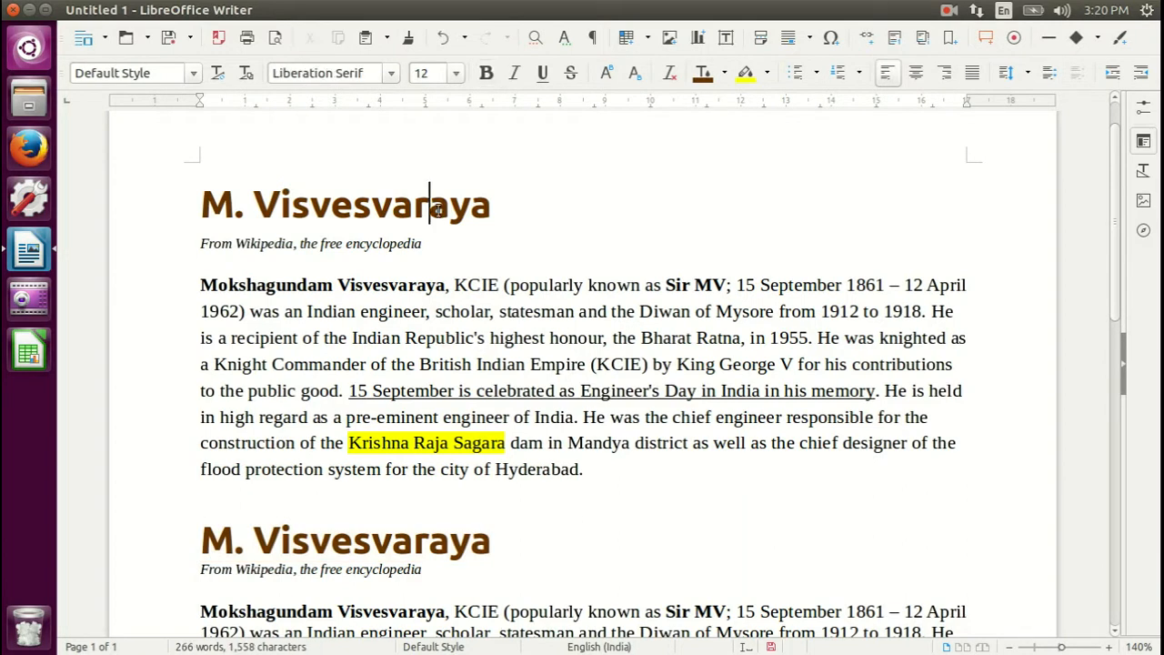
Step: Compare the line spacing of the original body paragraph with that of the copy
{"action": "key", "text": "Down"}
{"action": "left_click", "coordinate": [450, 541]}
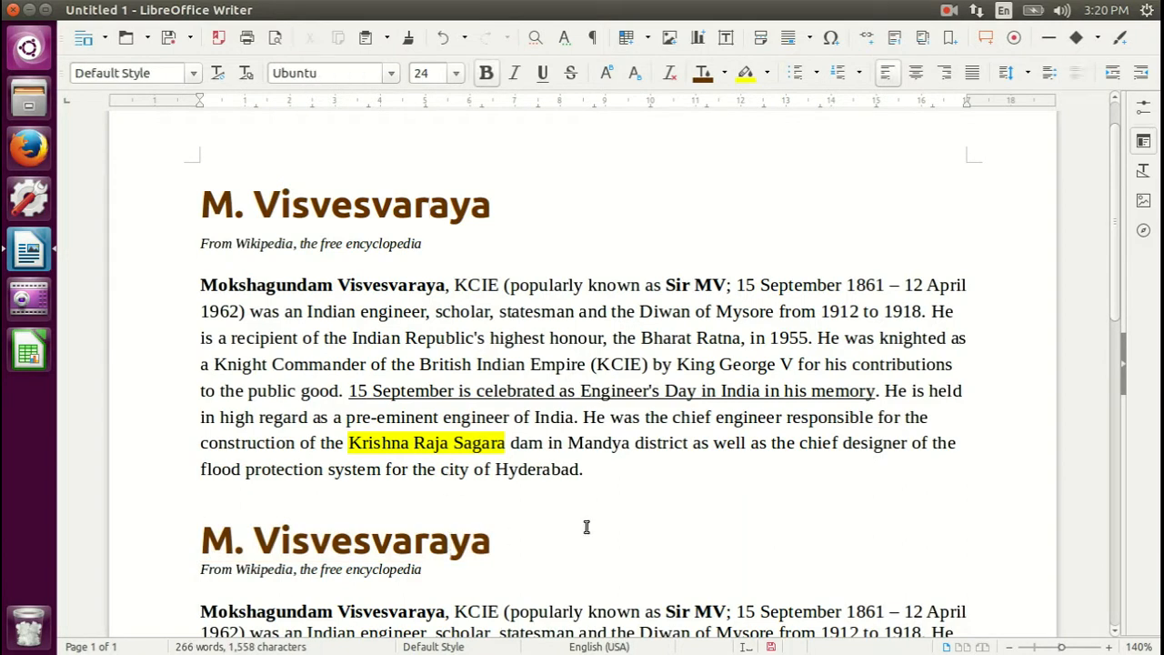
{"action": "scroll", "coordinate": [591, 519], "scroll_direction": "down", "scroll_amount": 5}
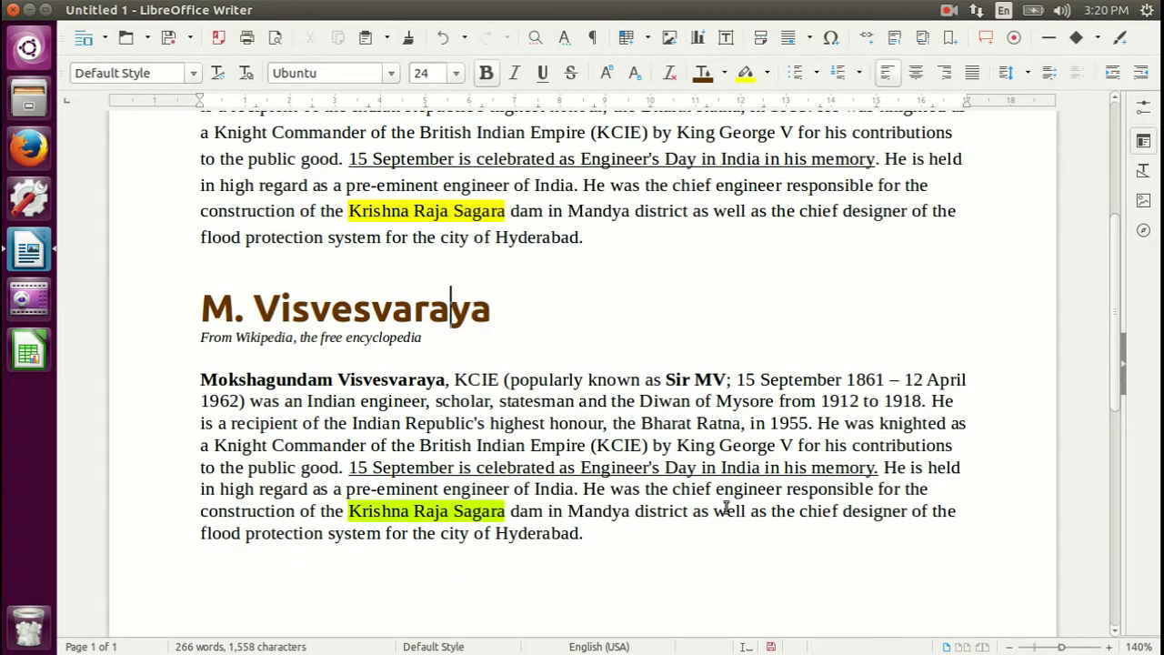
{"action": "scroll", "coordinate": [726, 506], "scroll_direction": "up", "scroll_amount": 5}
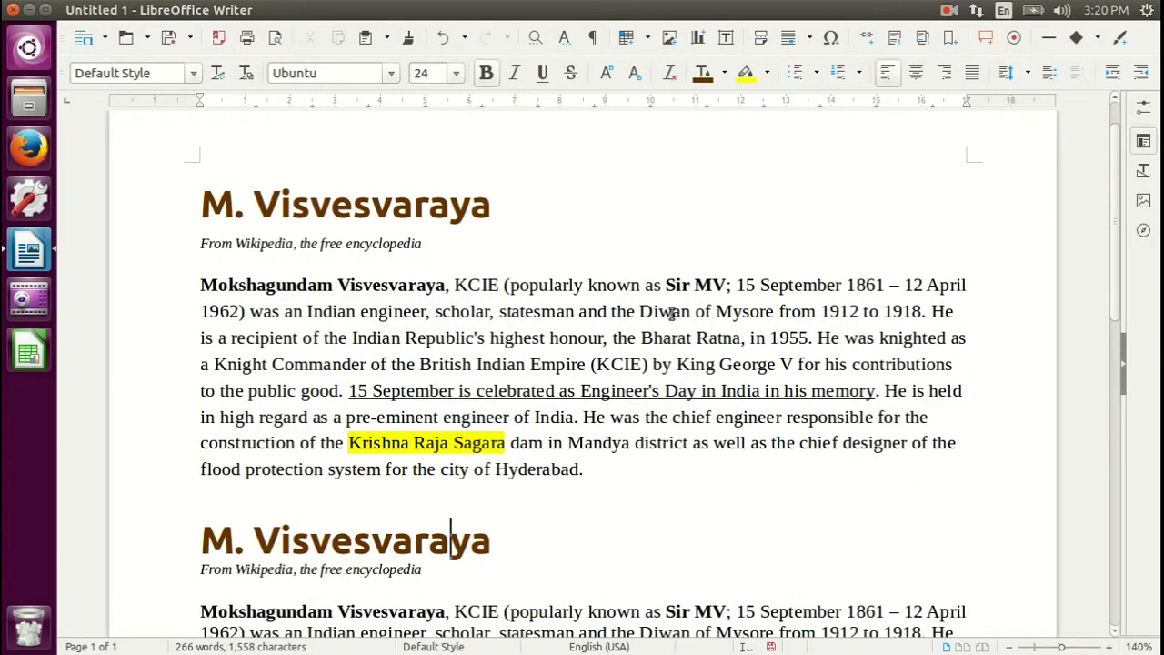
{"action": "scroll", "coordinate": [676, 478], "scroll_direction": "down", "scroll_amount": 2}
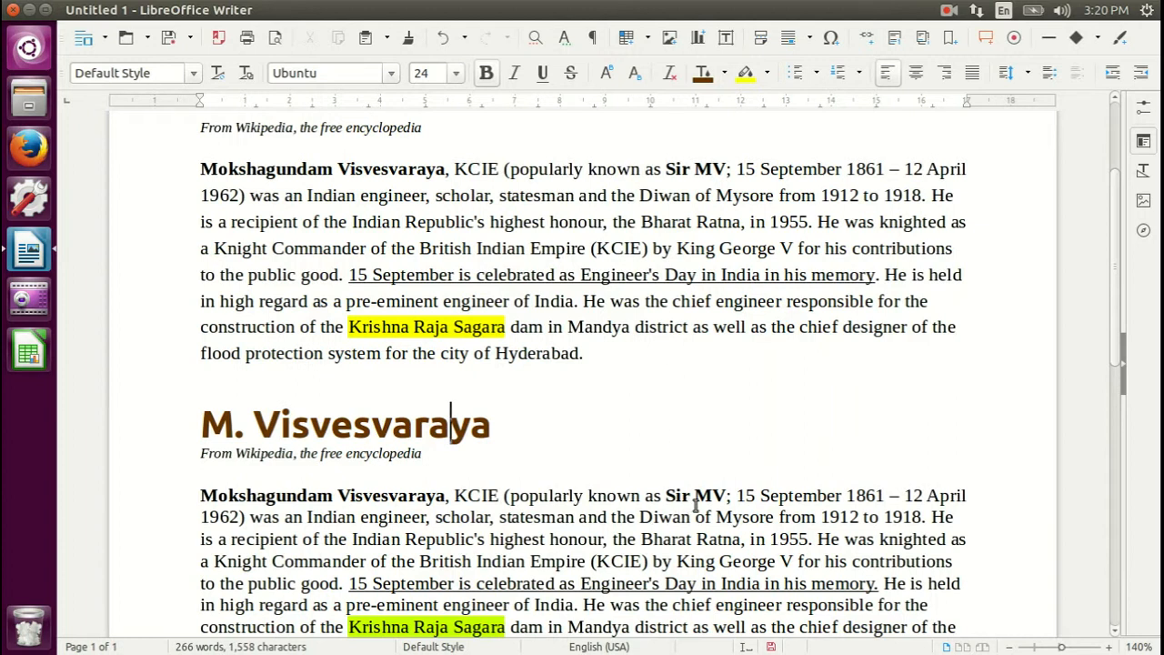
{"action": "scroll", "coordinate": [704, 503], "scroll_direction": "down", "scroll_amount": 1}
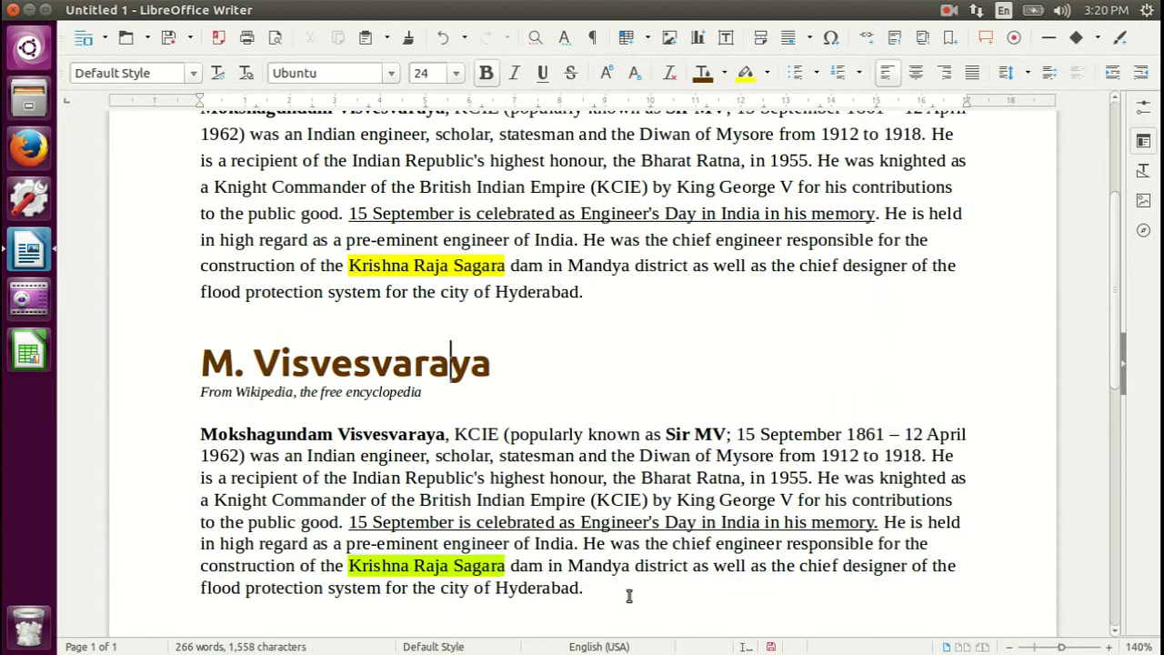
Step: Set the line spacing of the copy's whole body paragraph to 1.5 lines and check it against the original
{"action": "left_click_drag", "start_coordinate": [605, 588], "coordinate": [198, 434]}
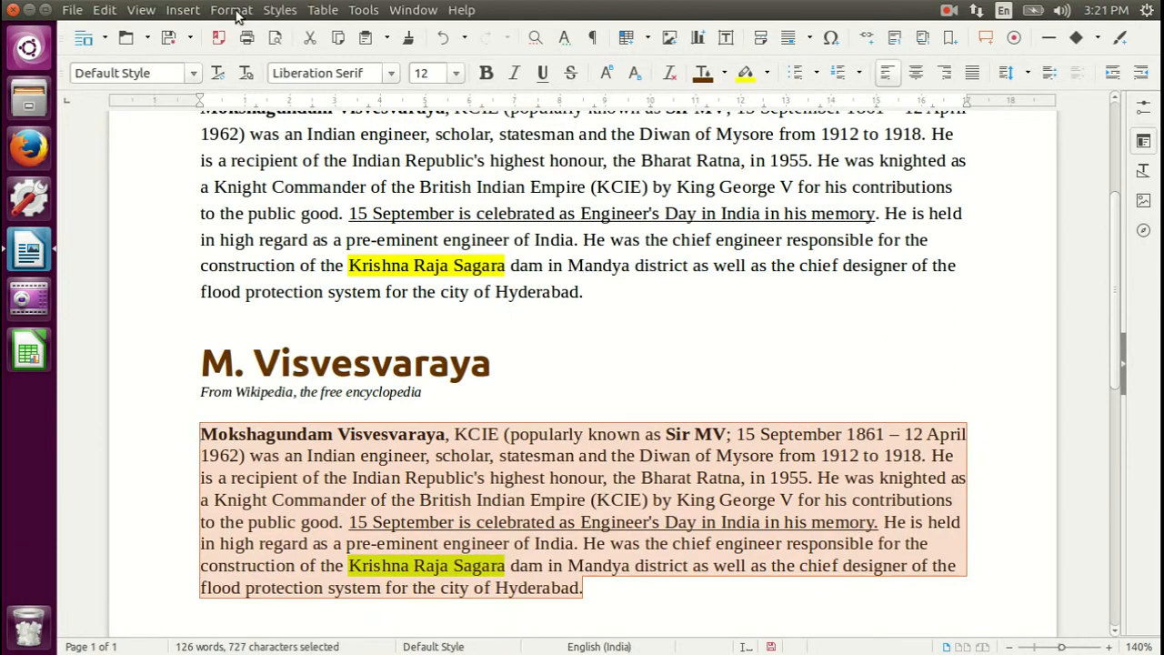
{"action": "left_click", "coordinate": [233, 11]}
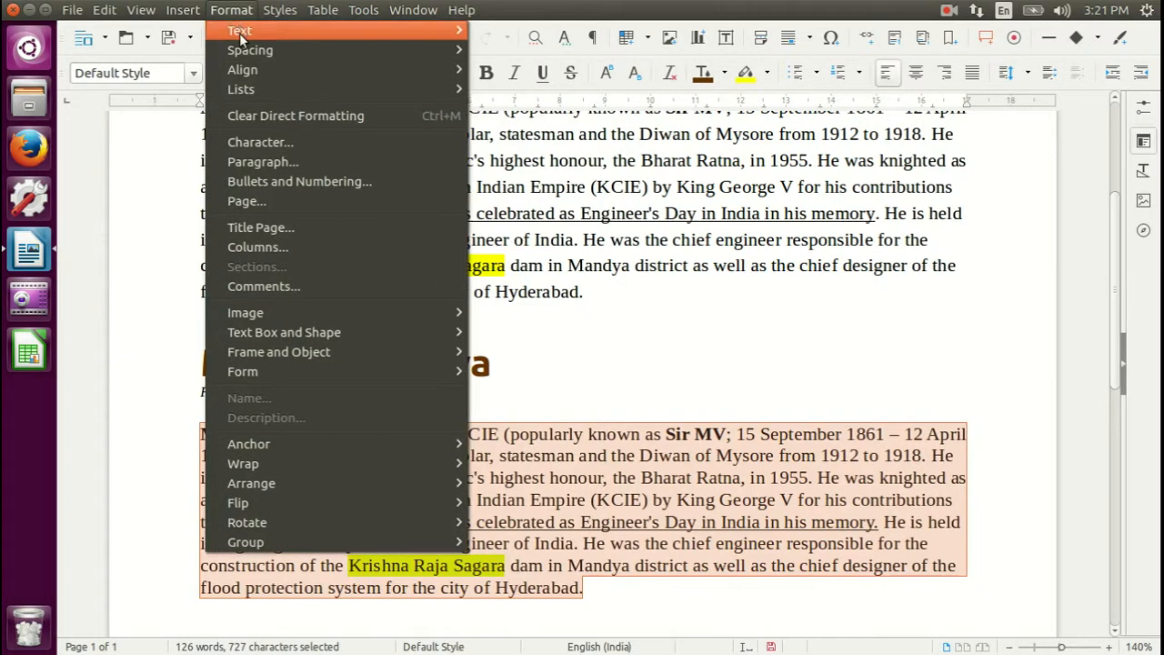
{"action": "left_click", "coordinate": [283, 164]}
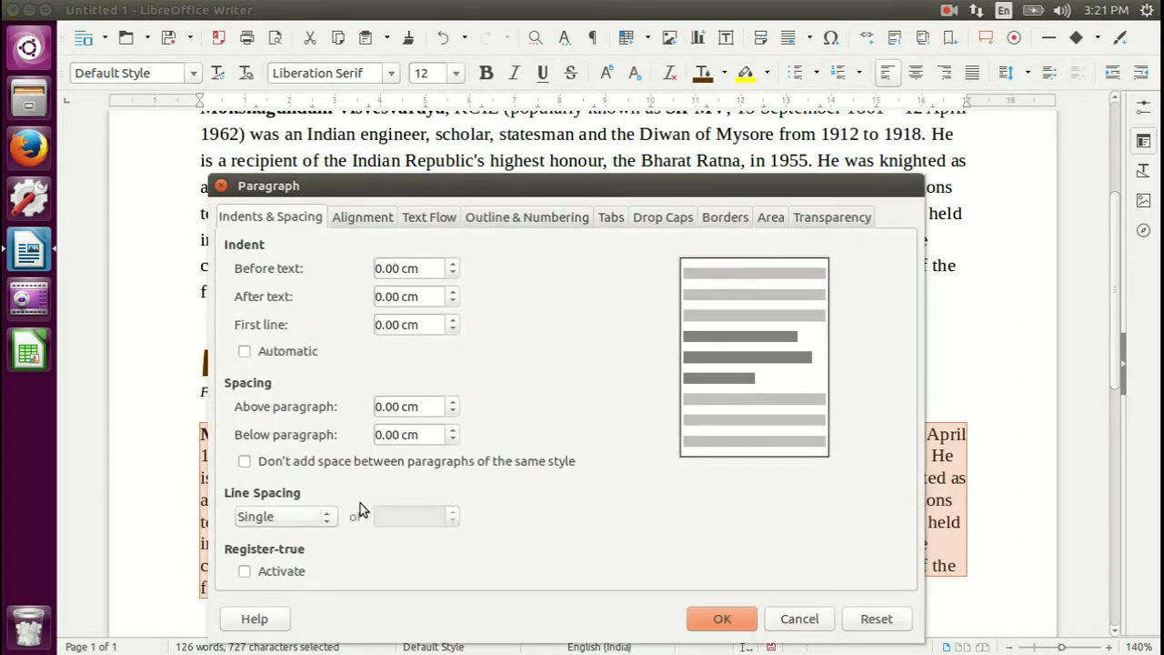
{"action": "left_click", "coordinate": [329, 516]}
{"action": "left_click", "coordinate": [275, 552]}
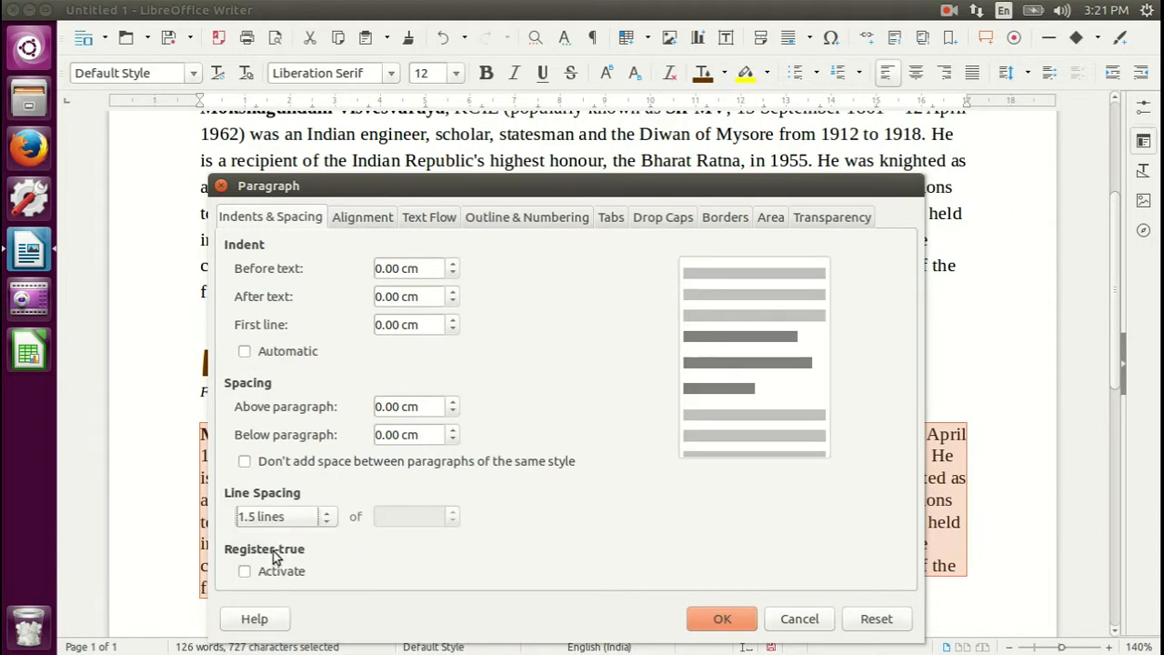
{"action": "left_click", "coordinate": [736, 622]}
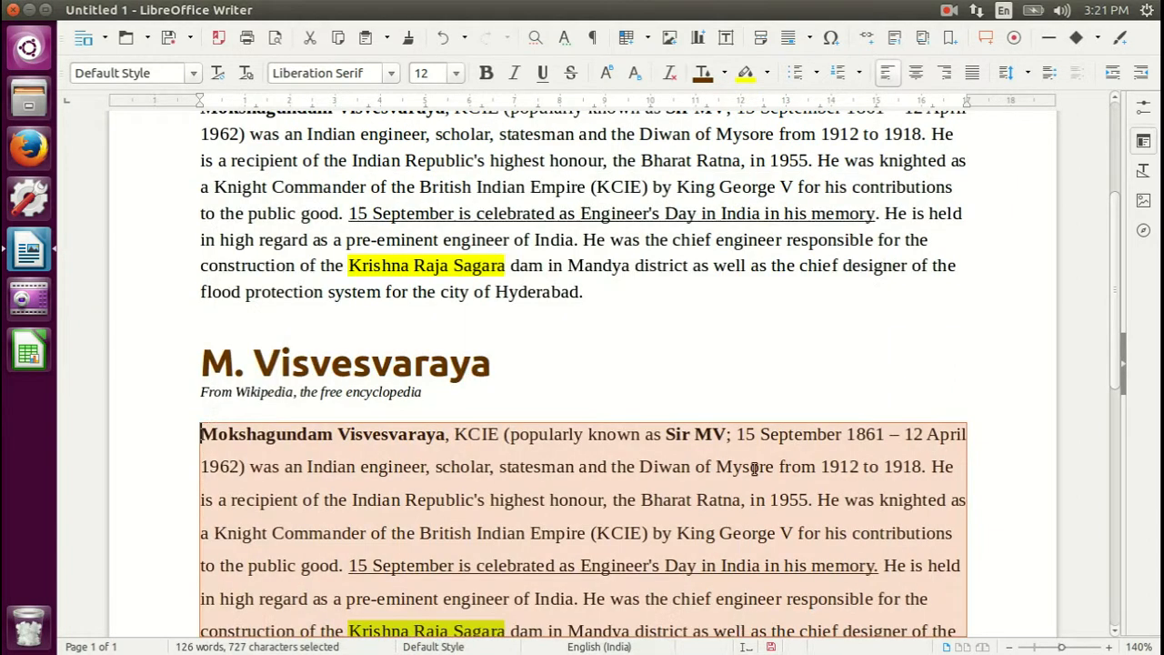
{"action": "left_click", "coordinate": [811, 380]}
{"action": "scroll", "coordinate": [831, 389], "scroll_direction": "down", "scroll_amount": 1}
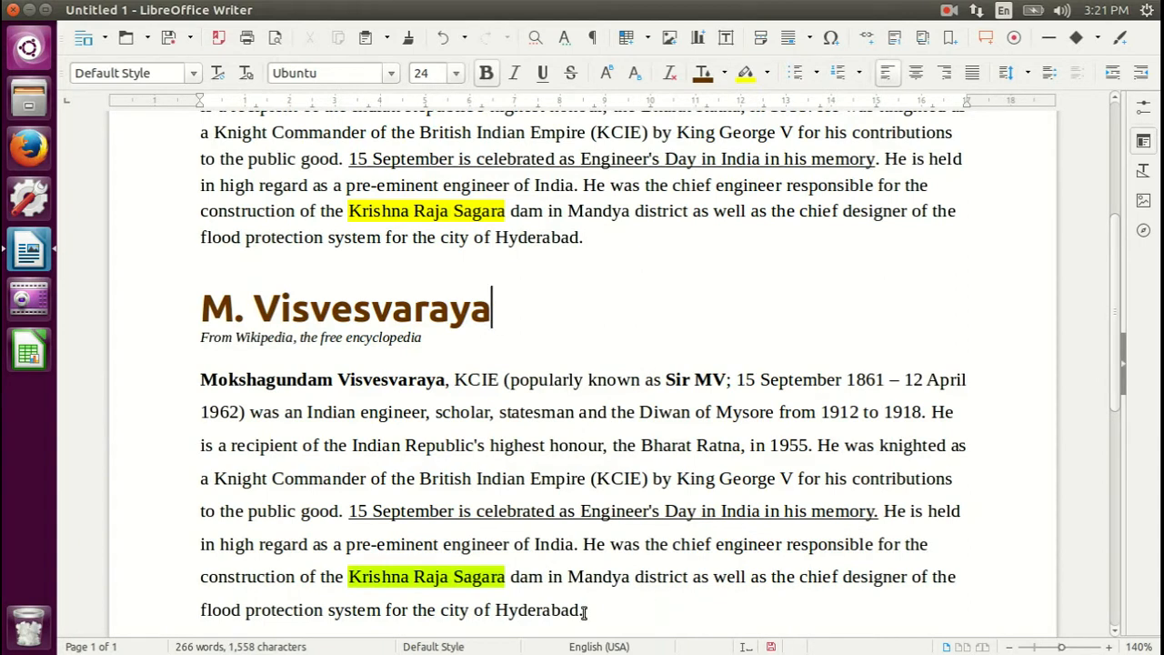
{"action": "scroll", "coordinate": [825, 452], "scroll_direction": "up", "scroll_amount": 2}
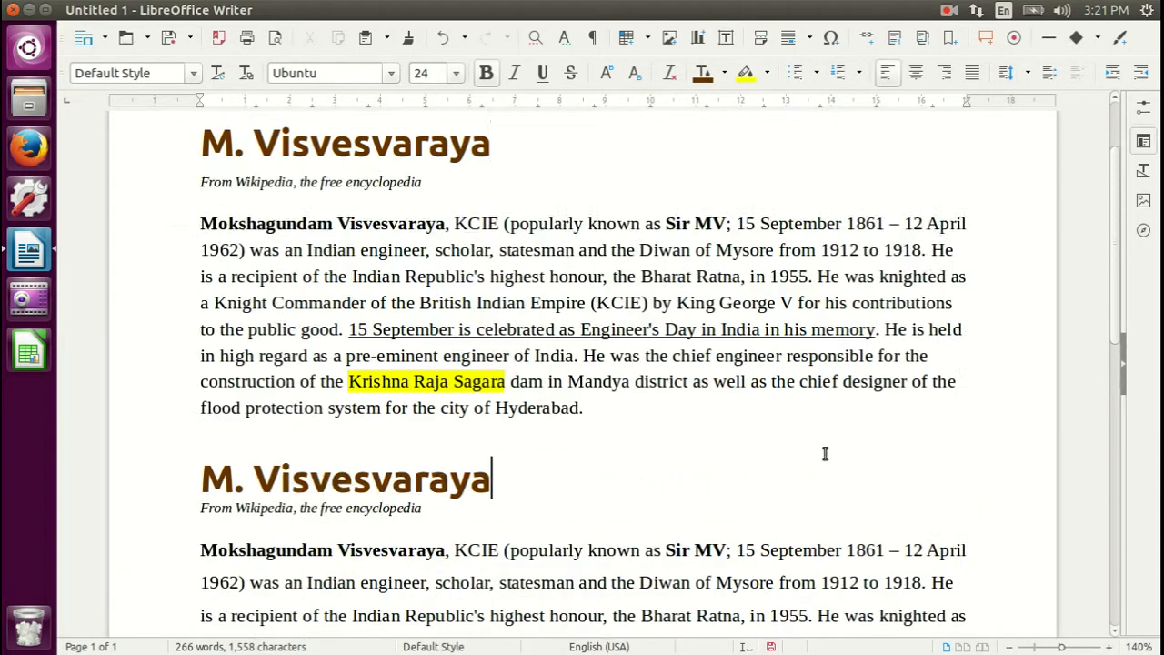
{"action": "scroll", "coordinate": [825, 453], "scroll_direction": "up", "scroll_amount": 3}
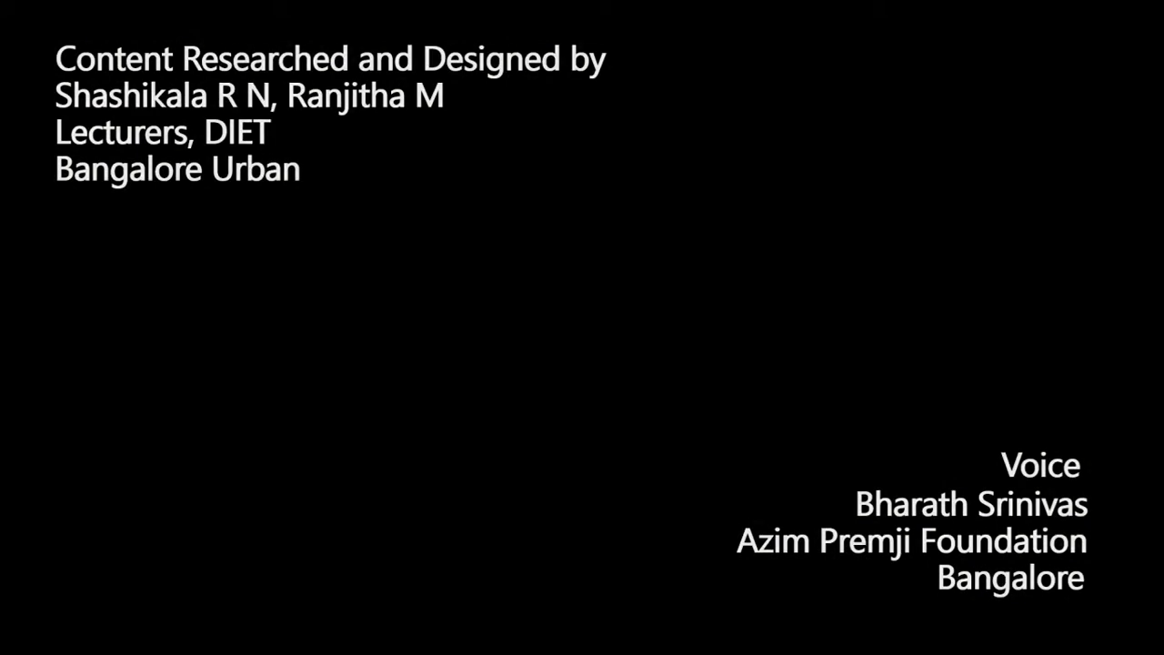